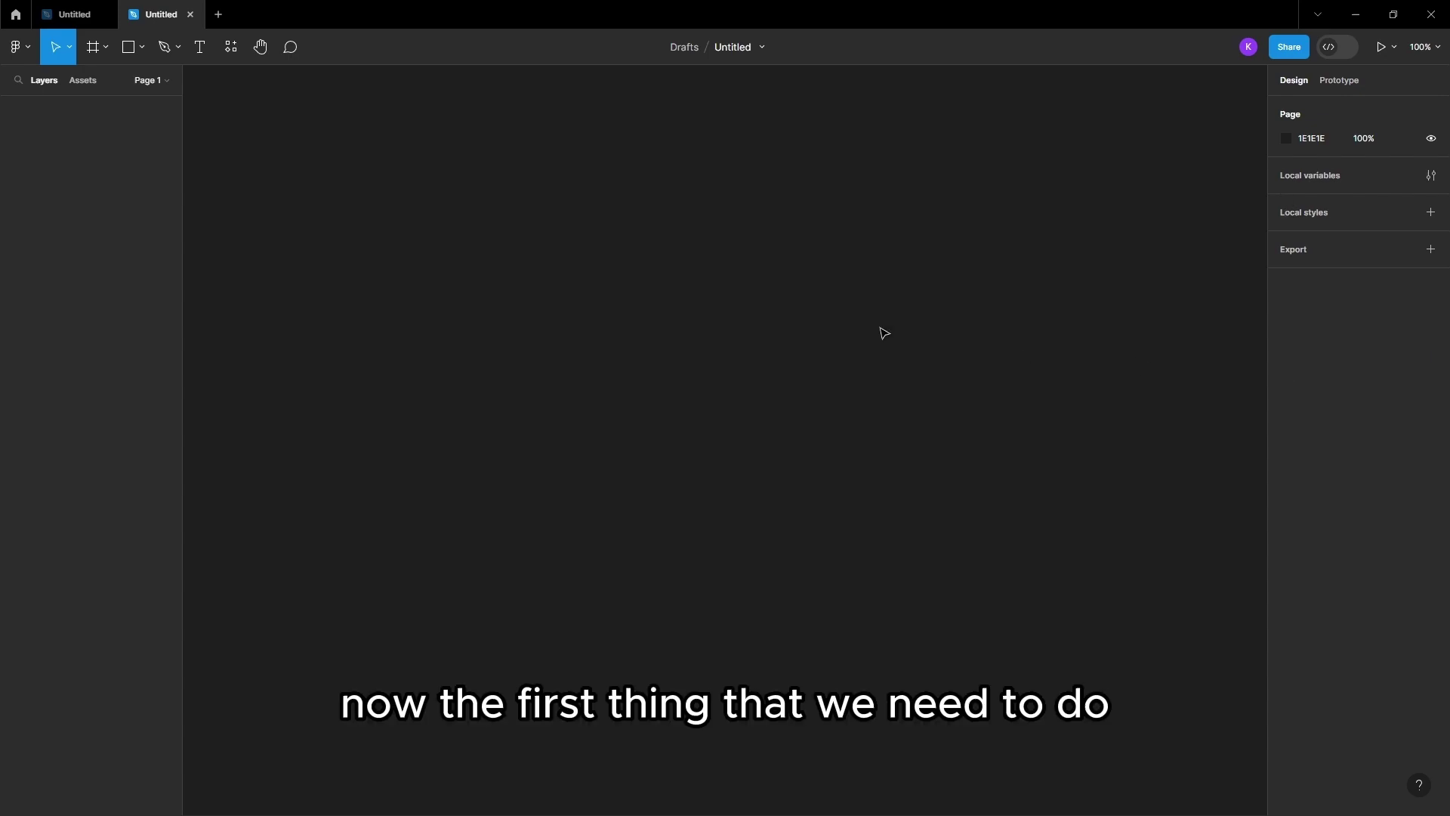
Create a 1440×1024 Desktop frame, 'Desktop - 1', on the canvas
click(105, 48)
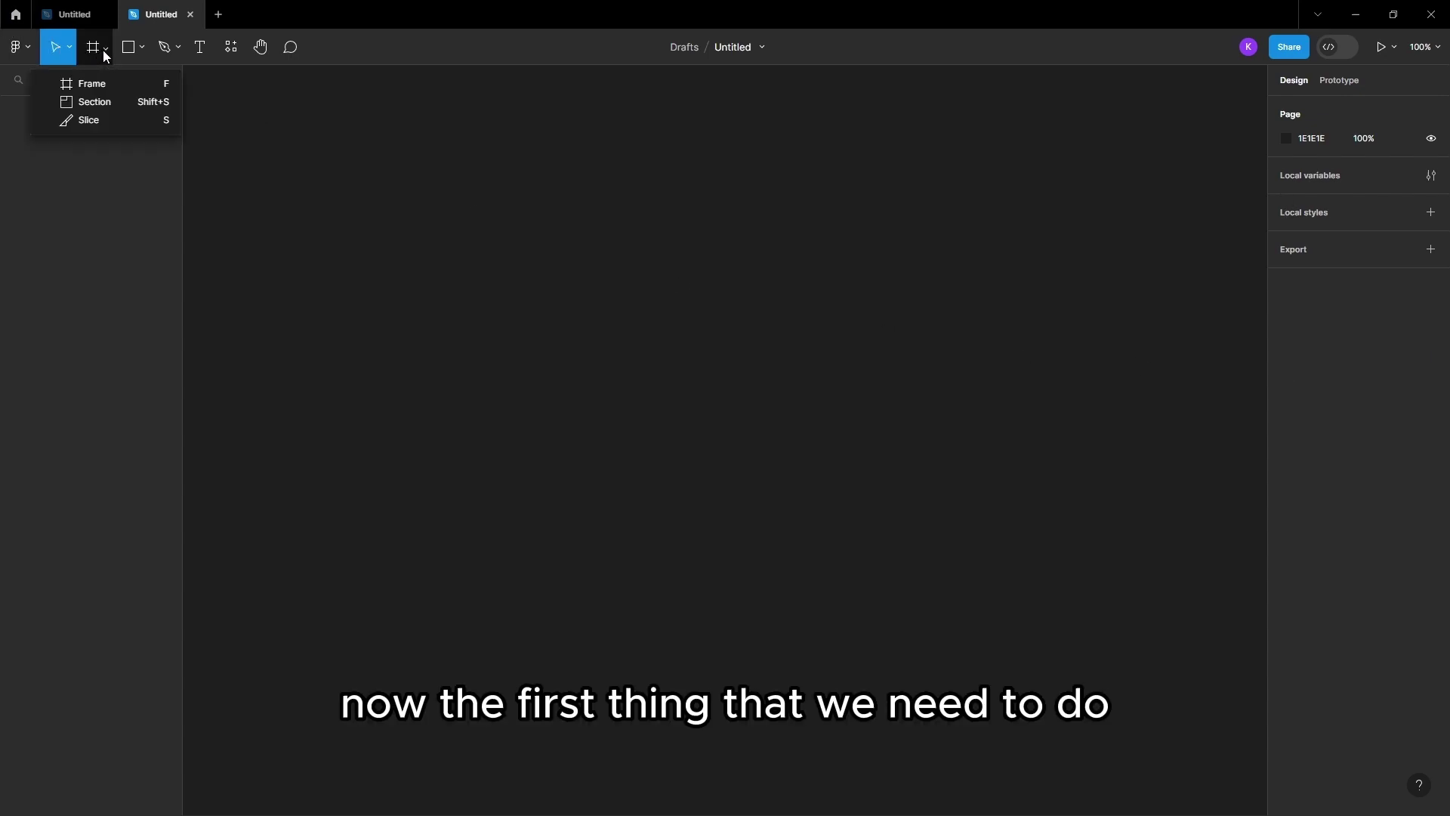
click(84, 81)
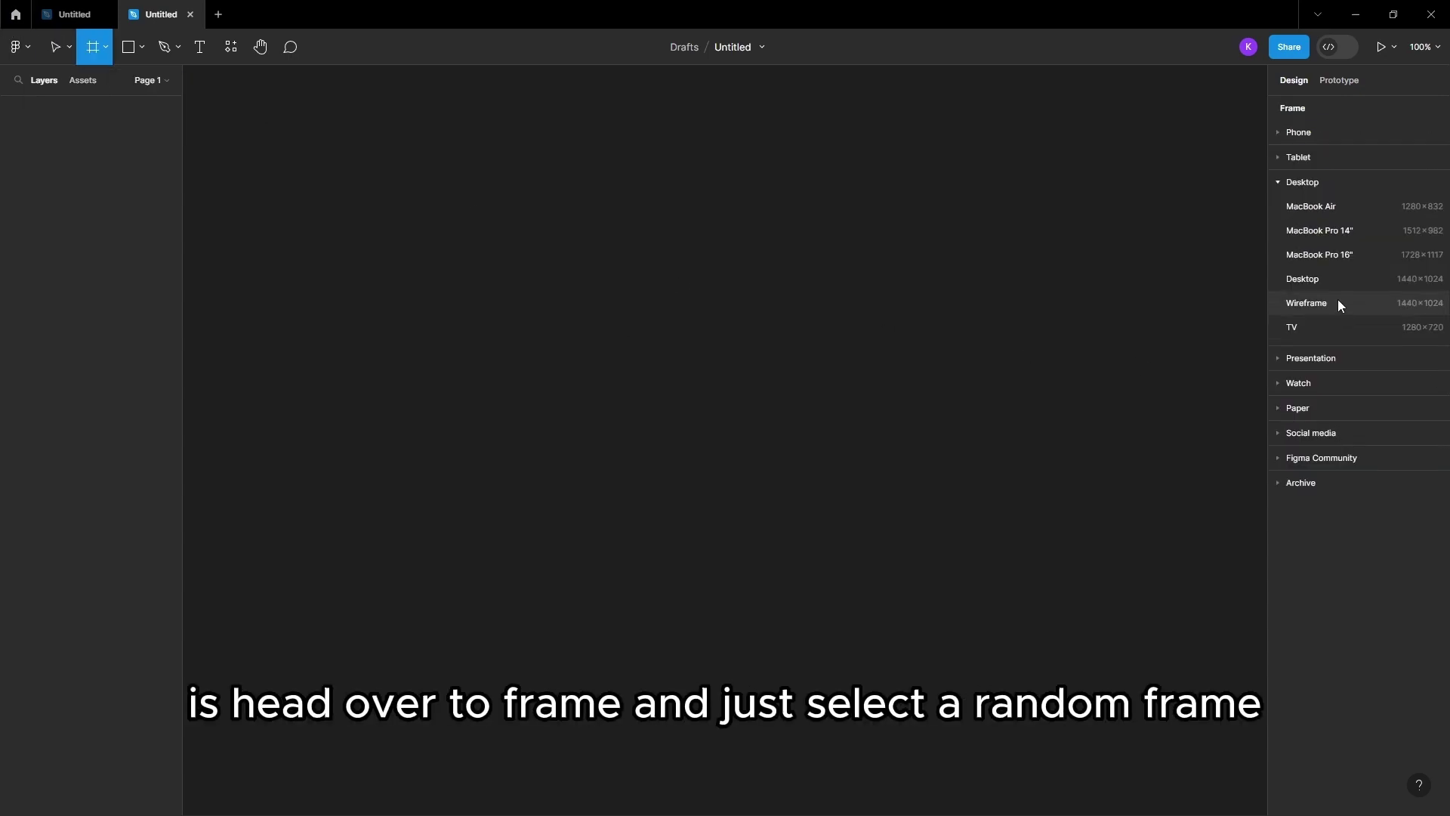
click(1305, 279)
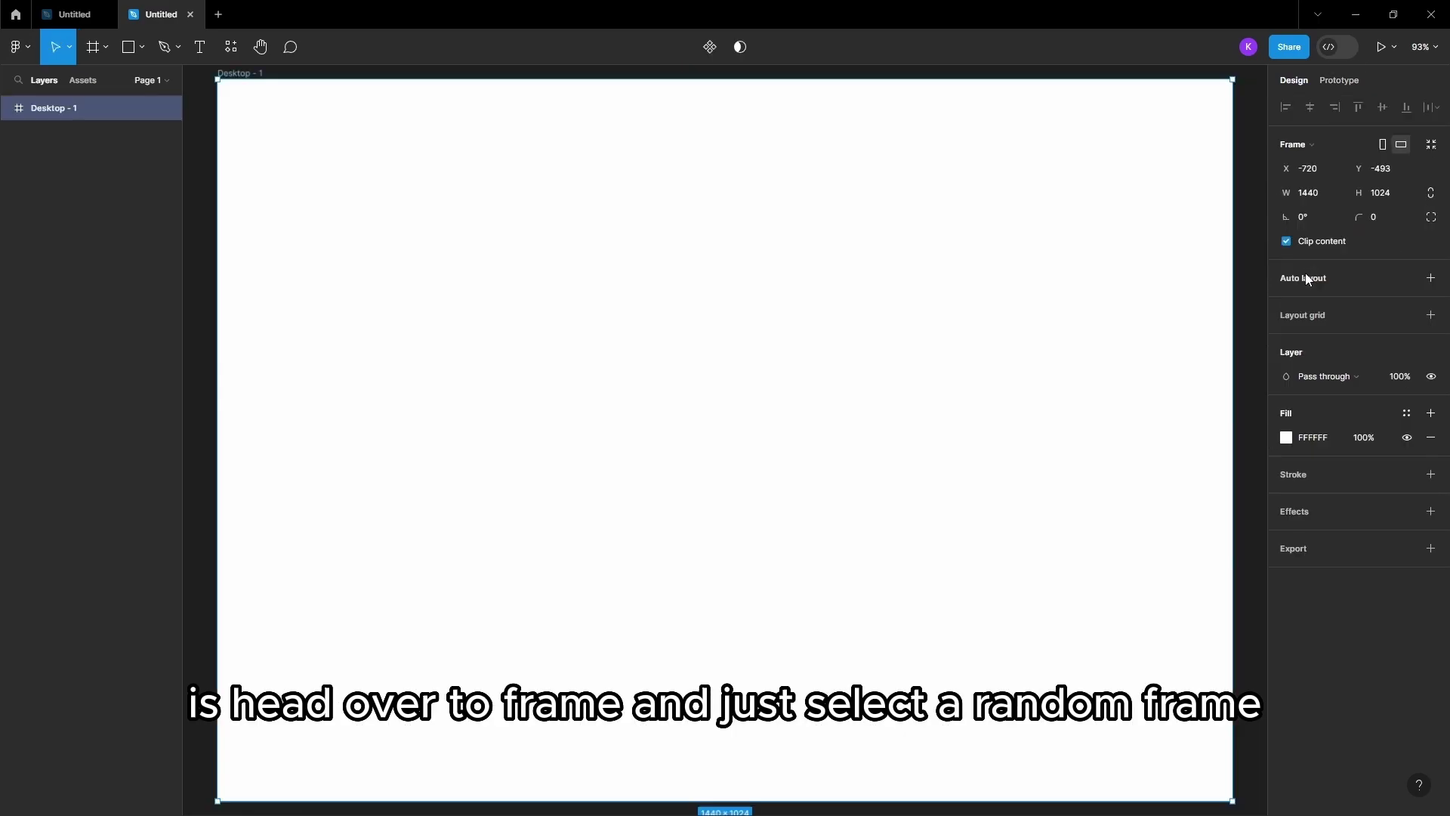
scroll(770, 279, down, 5)
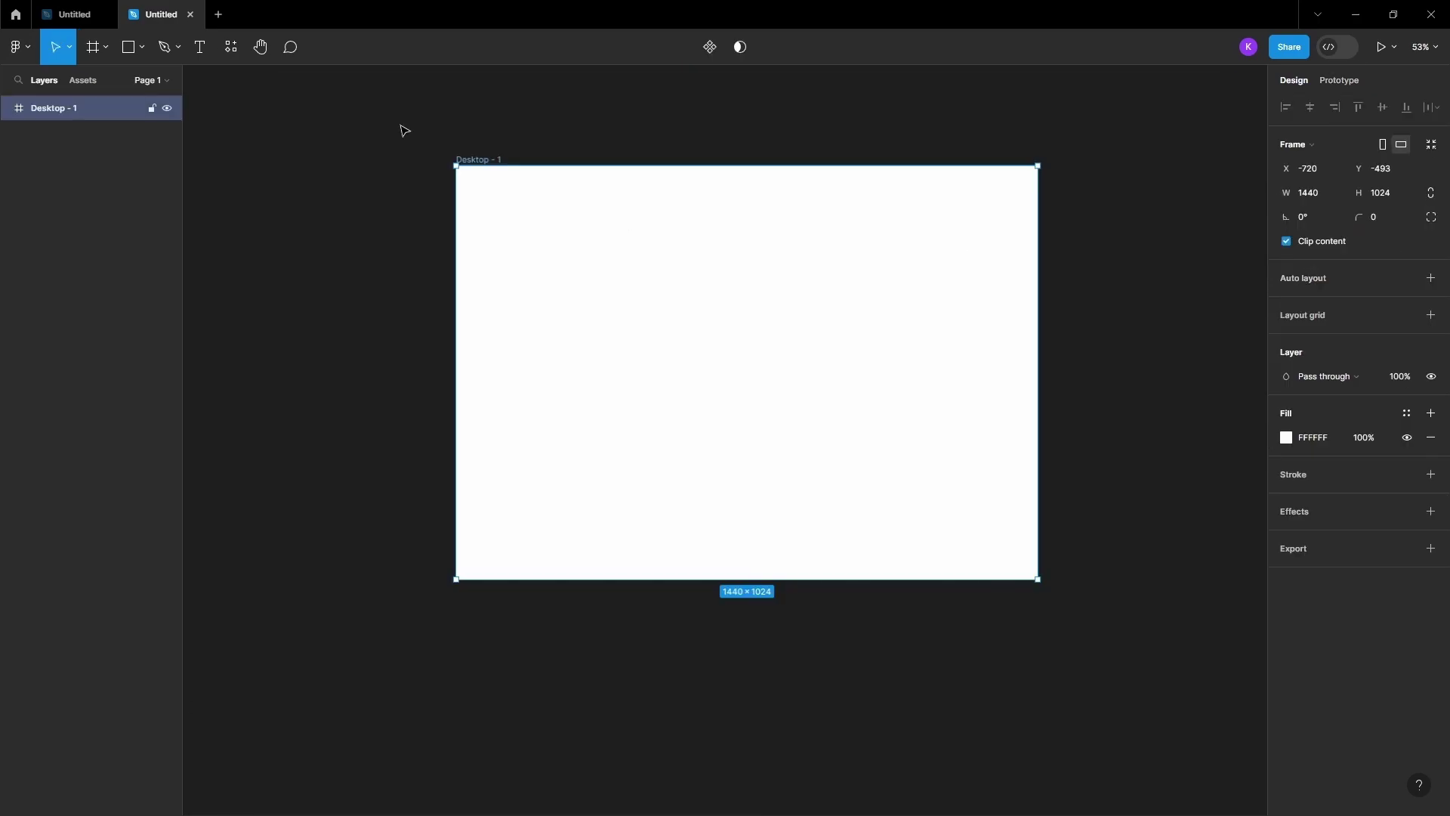
Draw a 516×135 light grey rectangle to the right of the Desktop frame
click(142, 46)
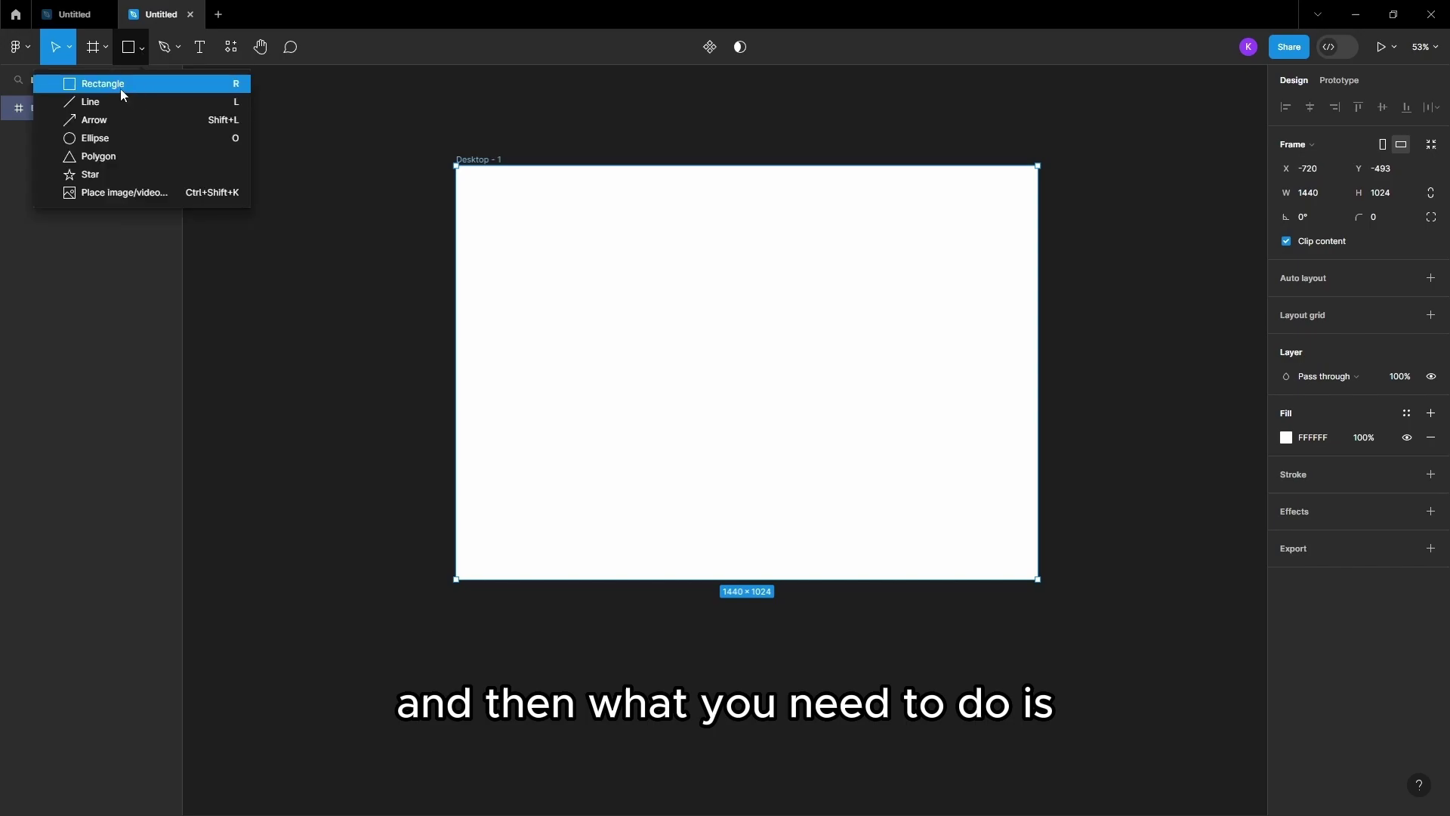
click(120, 85)
scroll(667, 268, down, 4)
scroll(223, 262, up, 4)
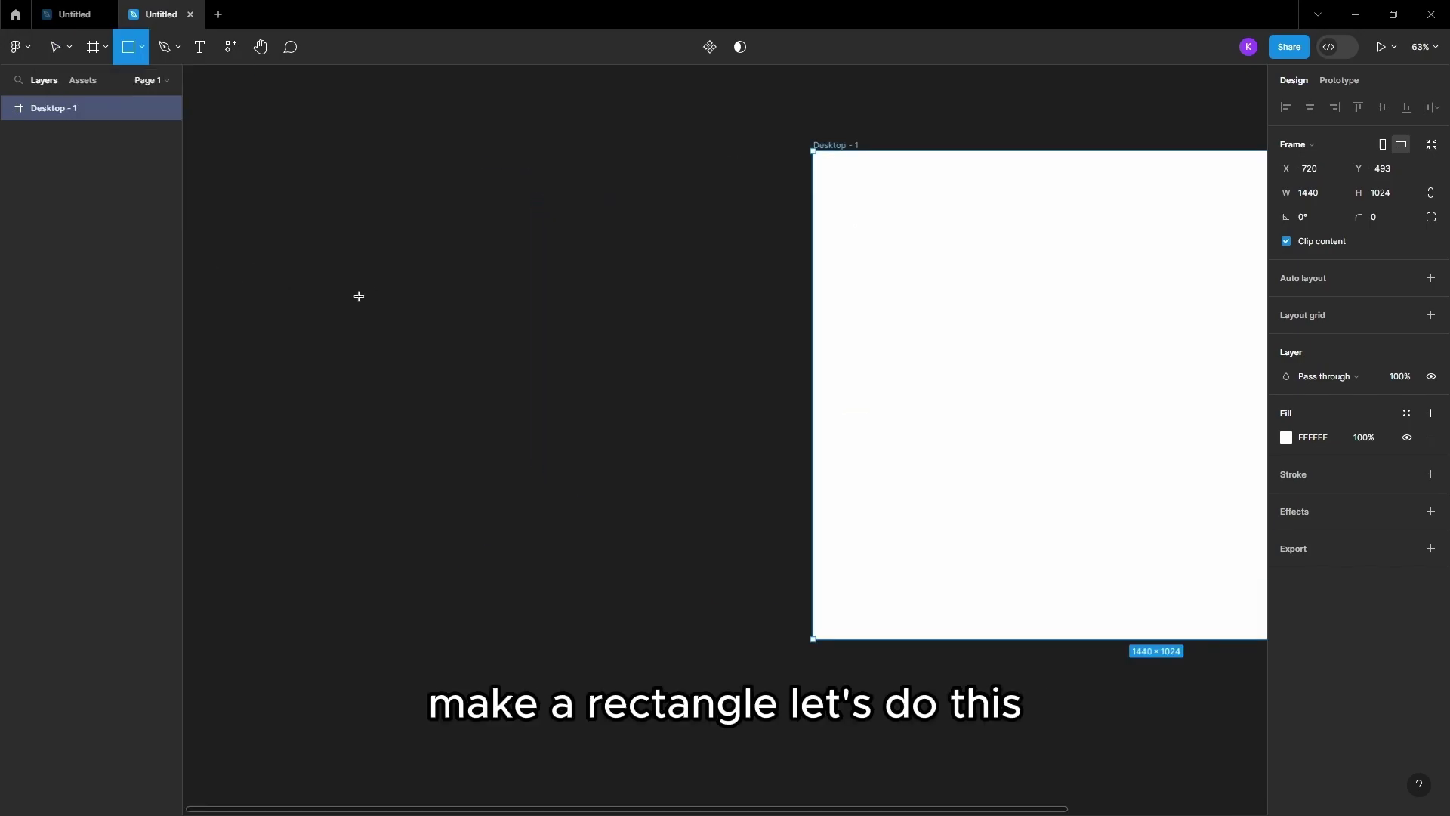
scroll(560, 350, down, 10)
scroll(858, 314, up, 5)
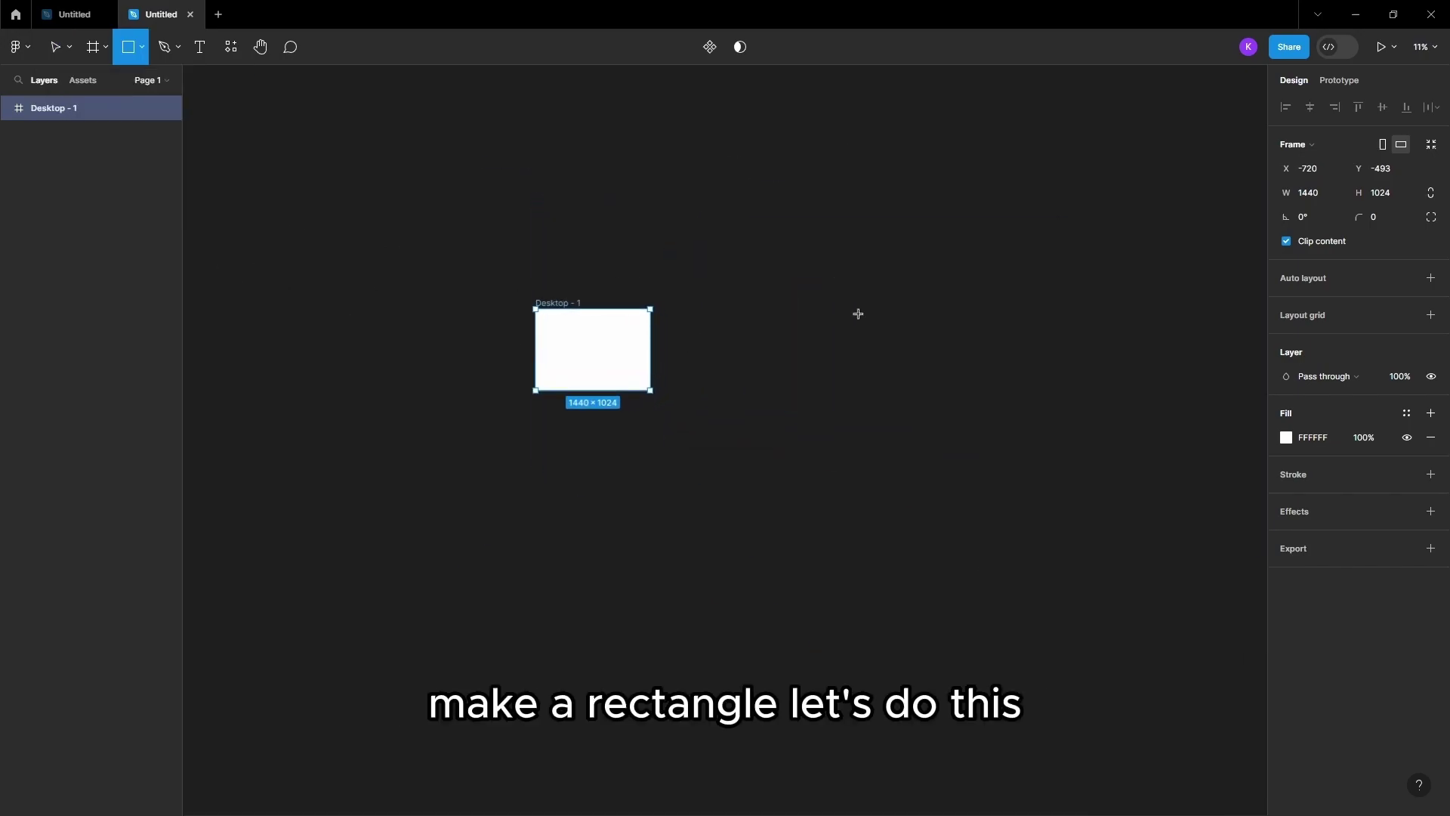
scroll(511, 347, up, 4)
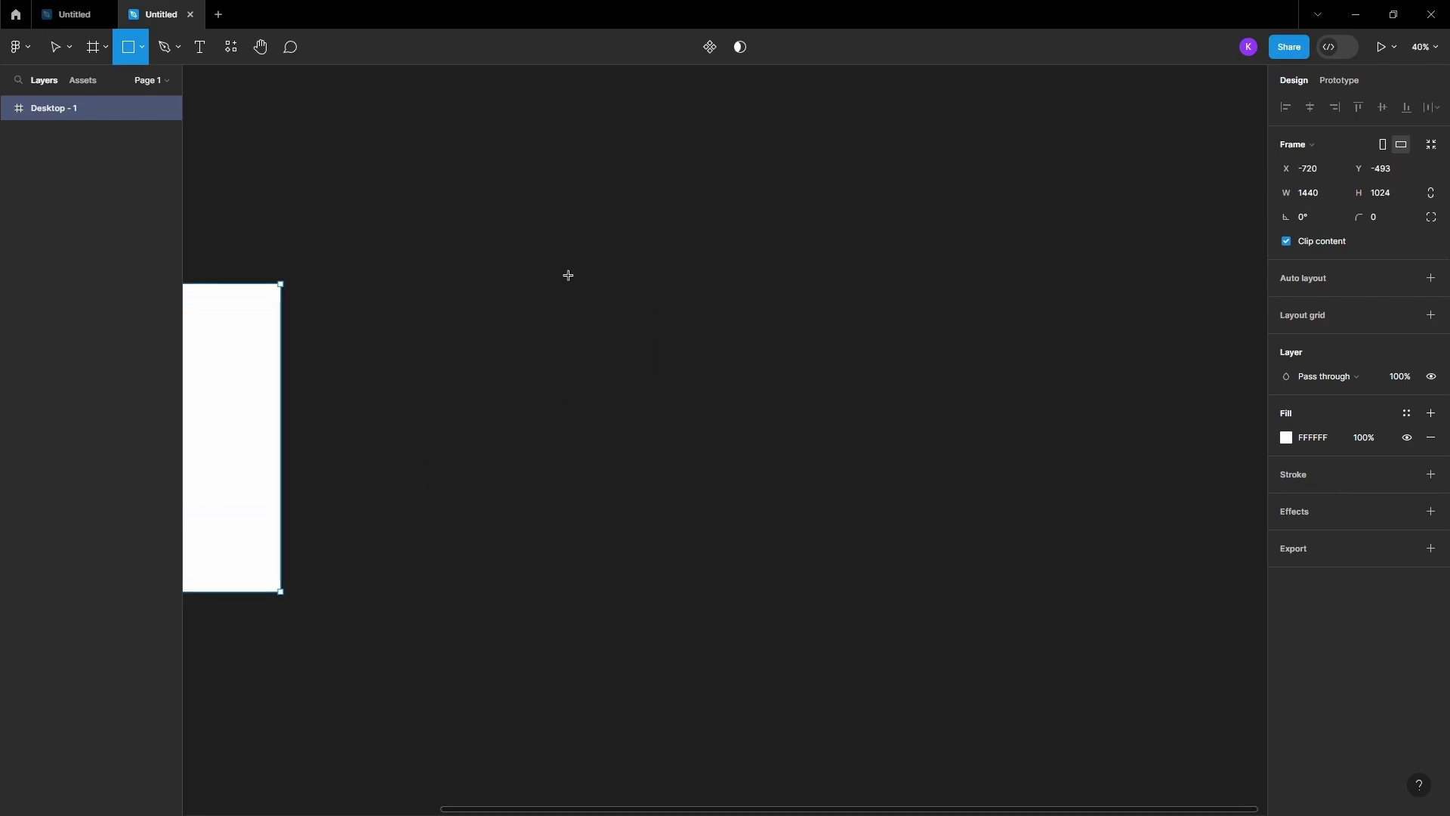
mouse_move(568, 275)
mouse_down()
mouse_move(649, 333)
mouse_move(715, 315)
mouse_move(878, 353)
mouse_up()
scroll(354, 234, up, 2)
Add the text 'Select item' on the grey rectangle
click(200, 47)
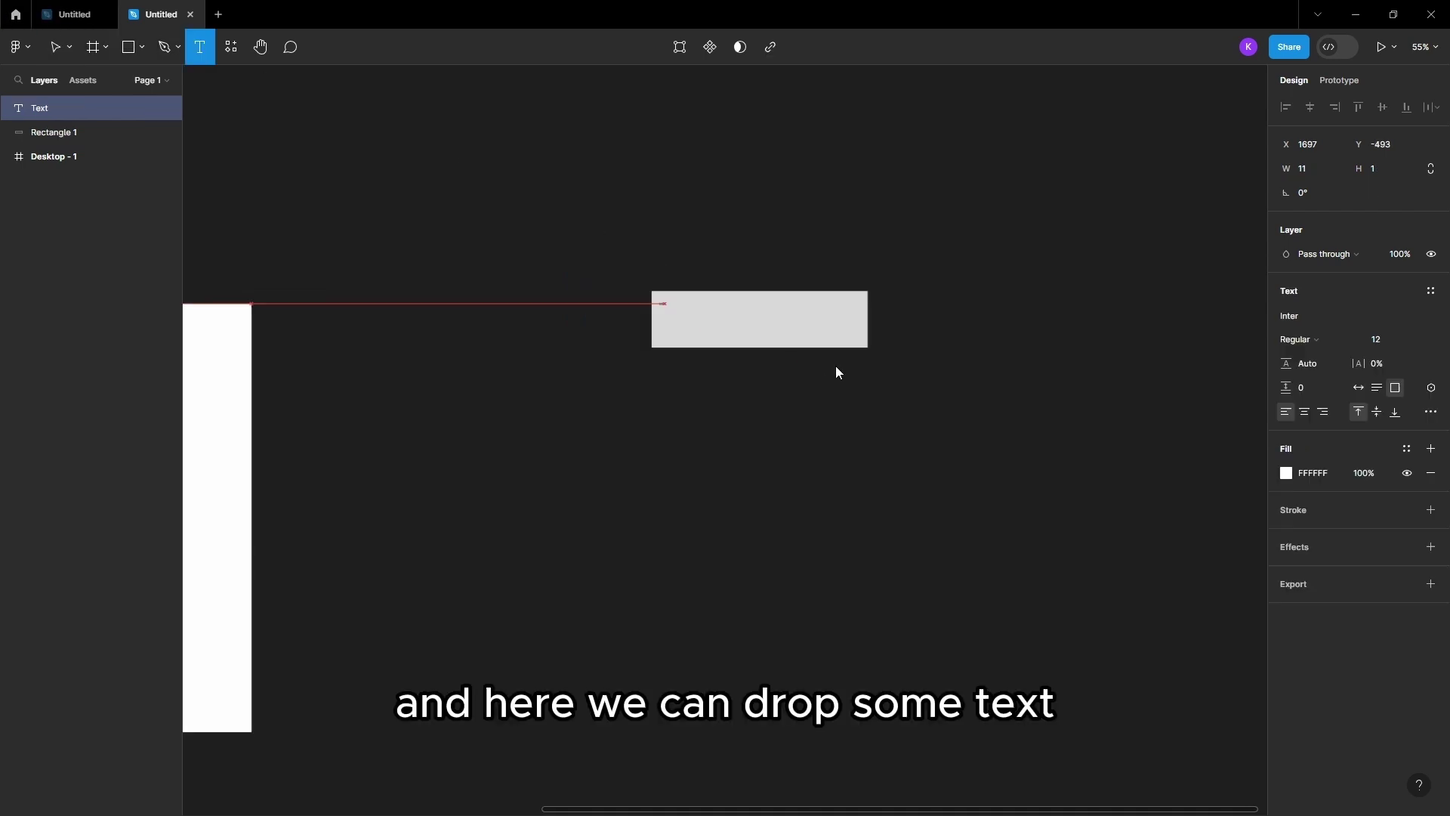
text(Select item)
key(Escape)
click(1286, 473)
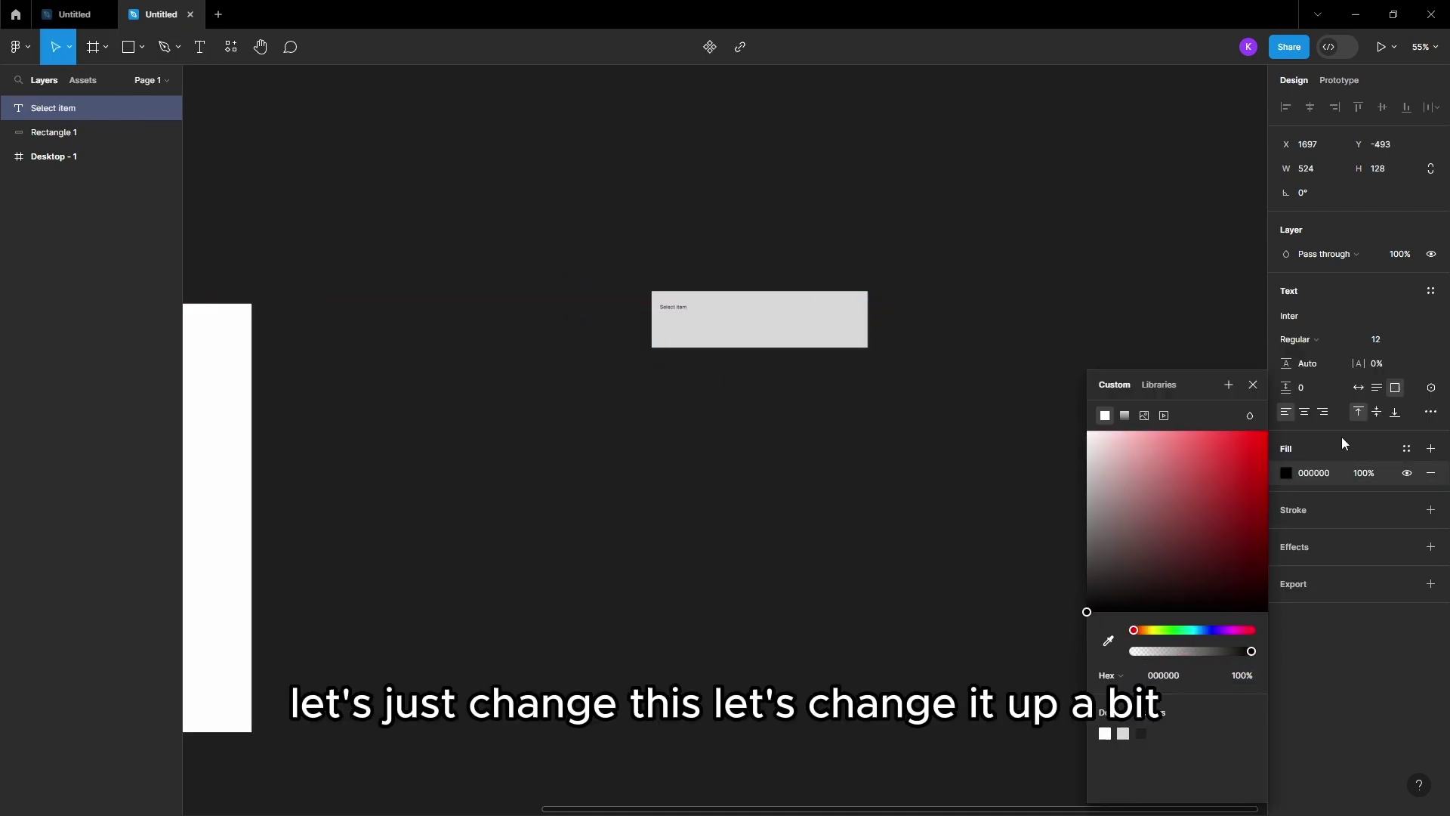
double_click(691, 305)
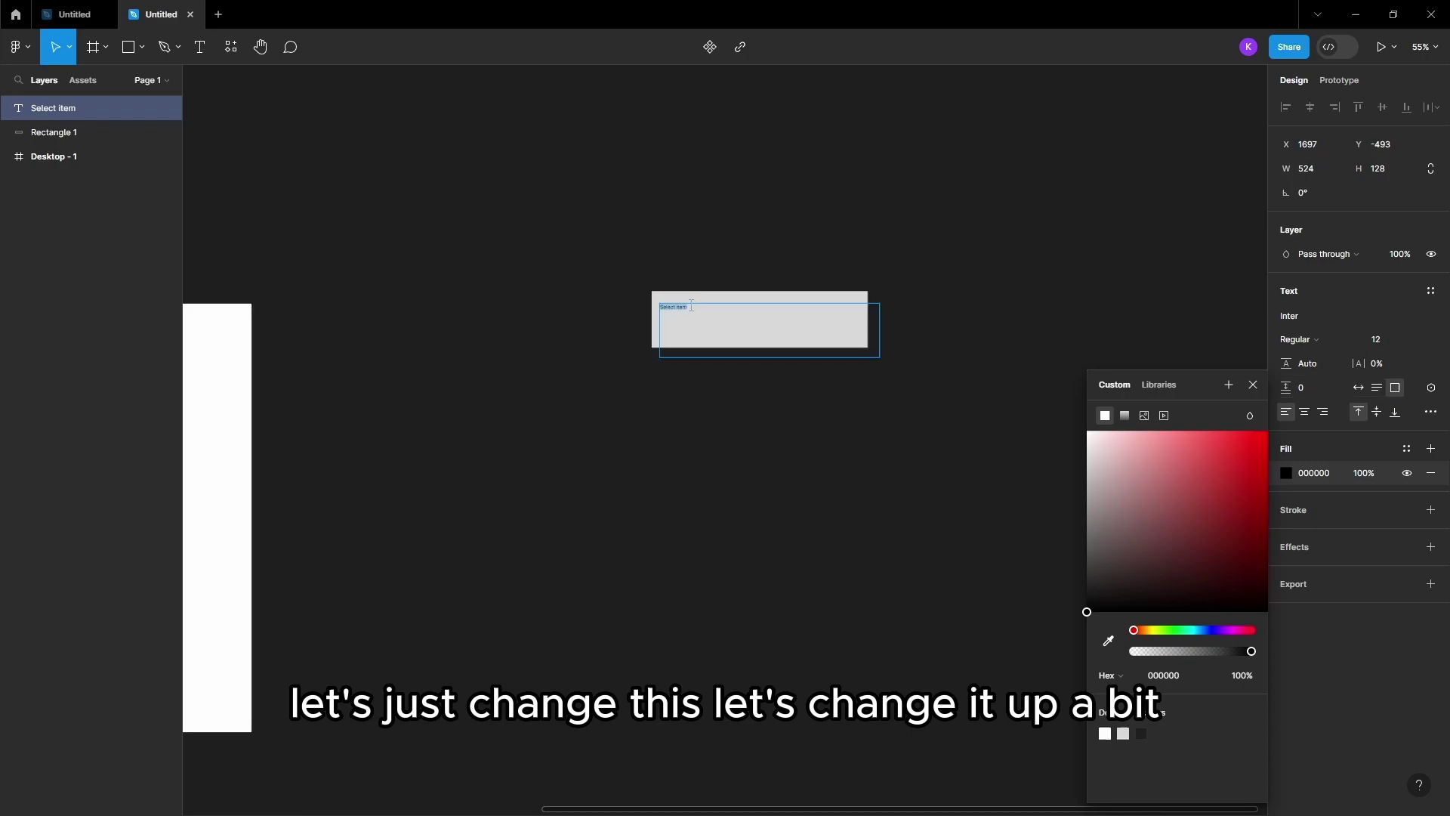
Try font sizes 40, 48 and 64, then settle the Select item text at 48
click(1392, 341)
click(1390, 512)
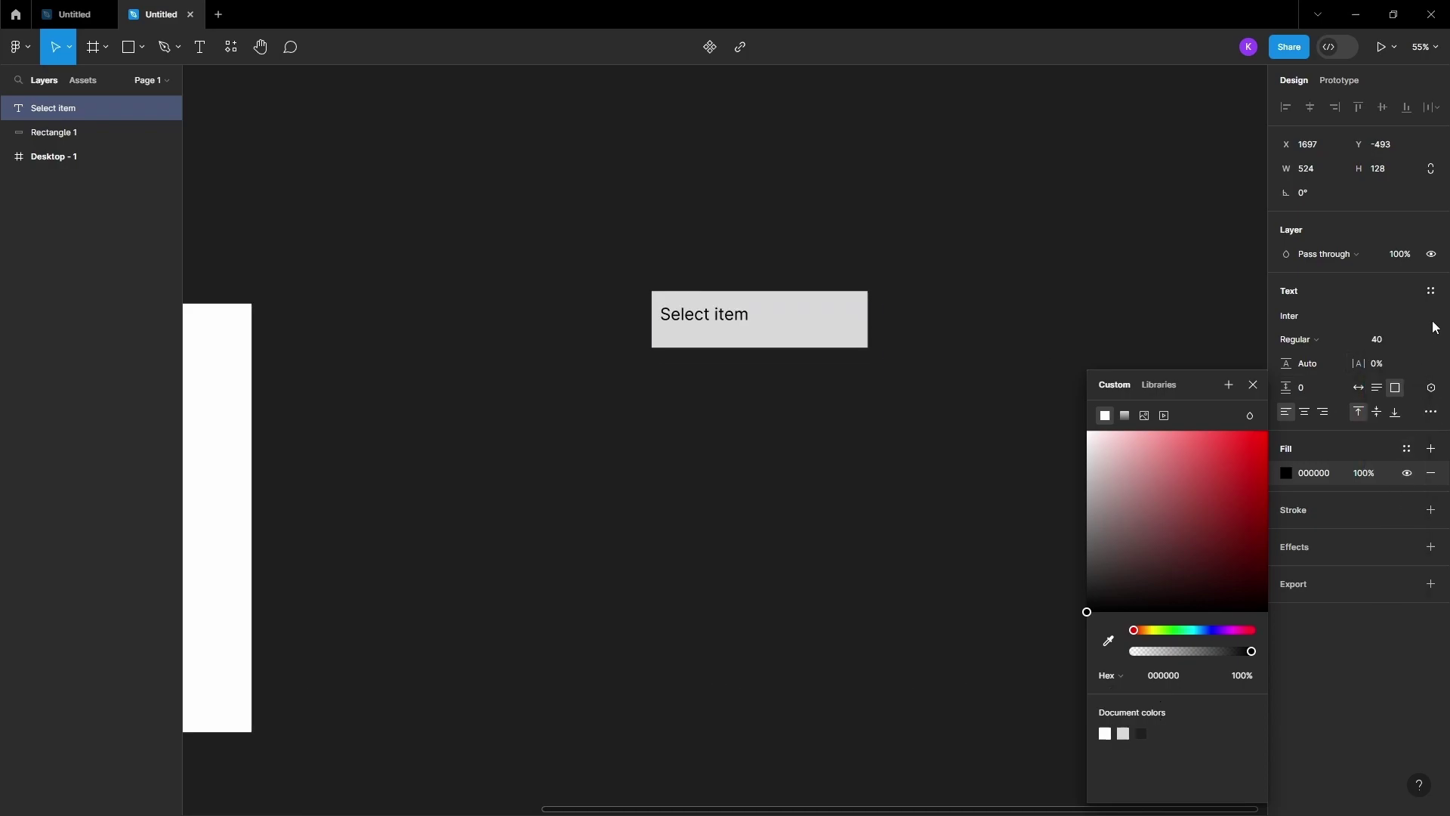
click(1418, 341)
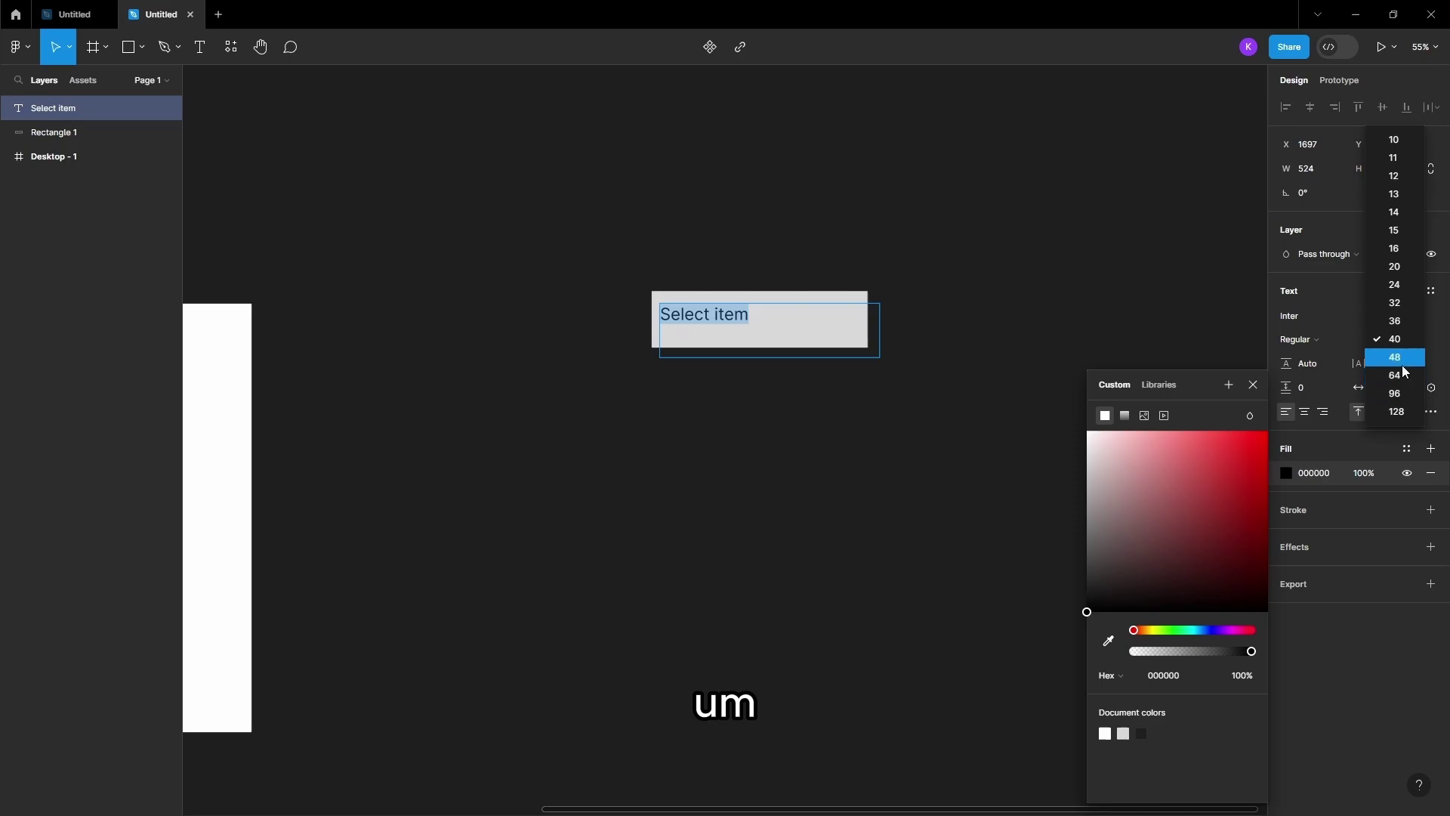
click(1402, 365)
click(1409, 337)
click(1393, 357)
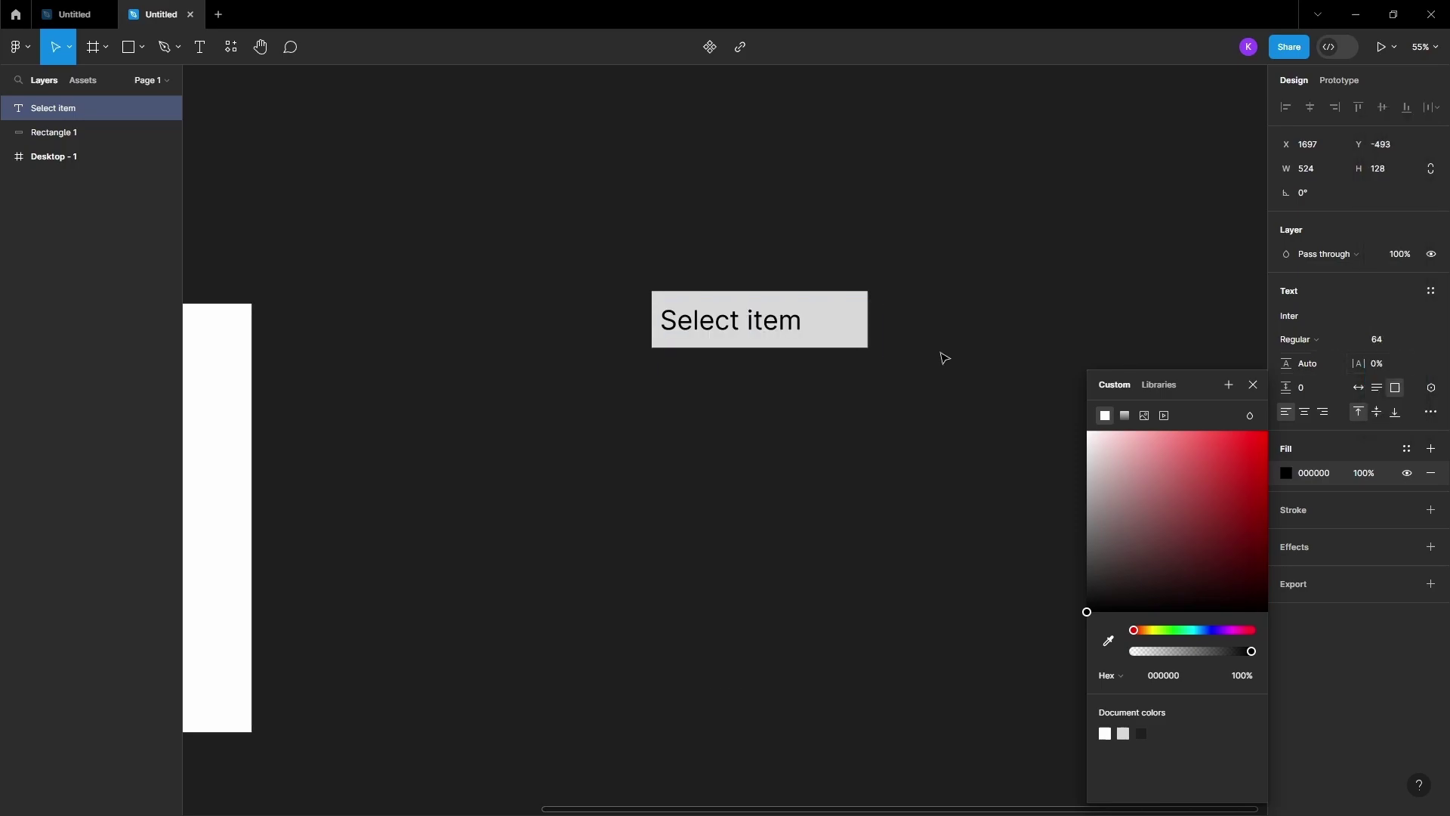
double_click(817, 324)
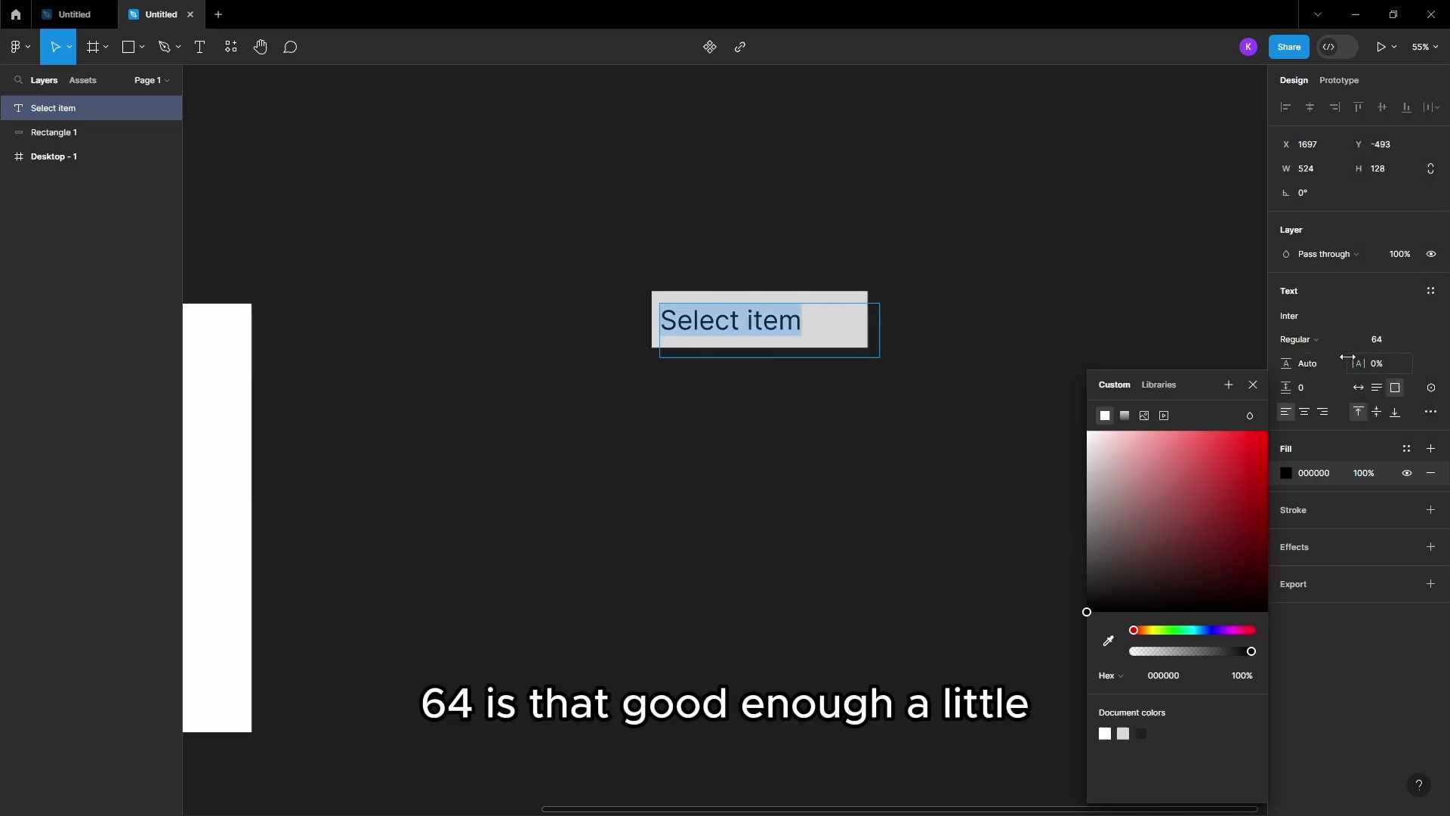
click(1415, 339)
click(1418, 338)
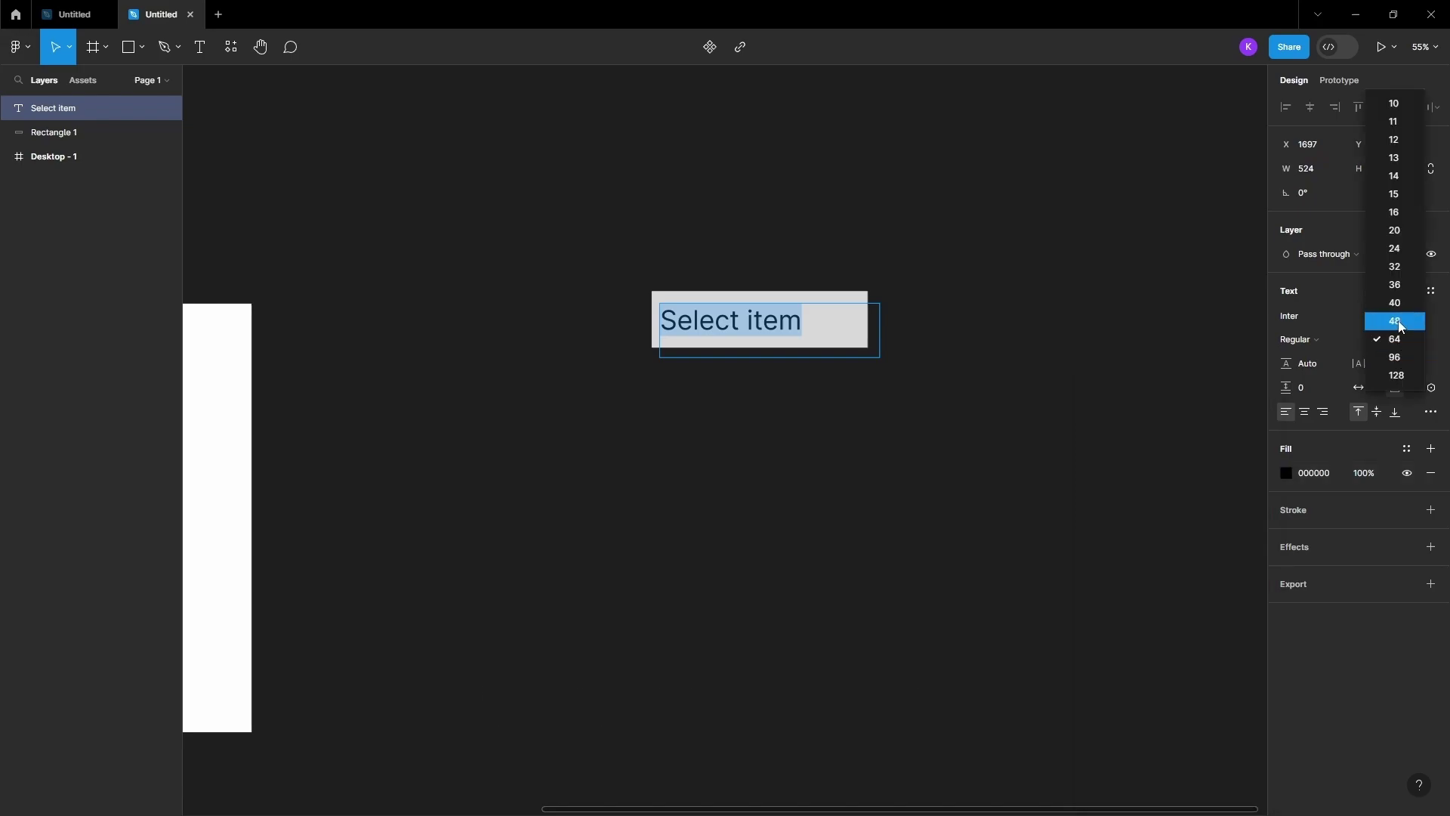
click(1386, 318)
scroll(884, 411, up, 3)
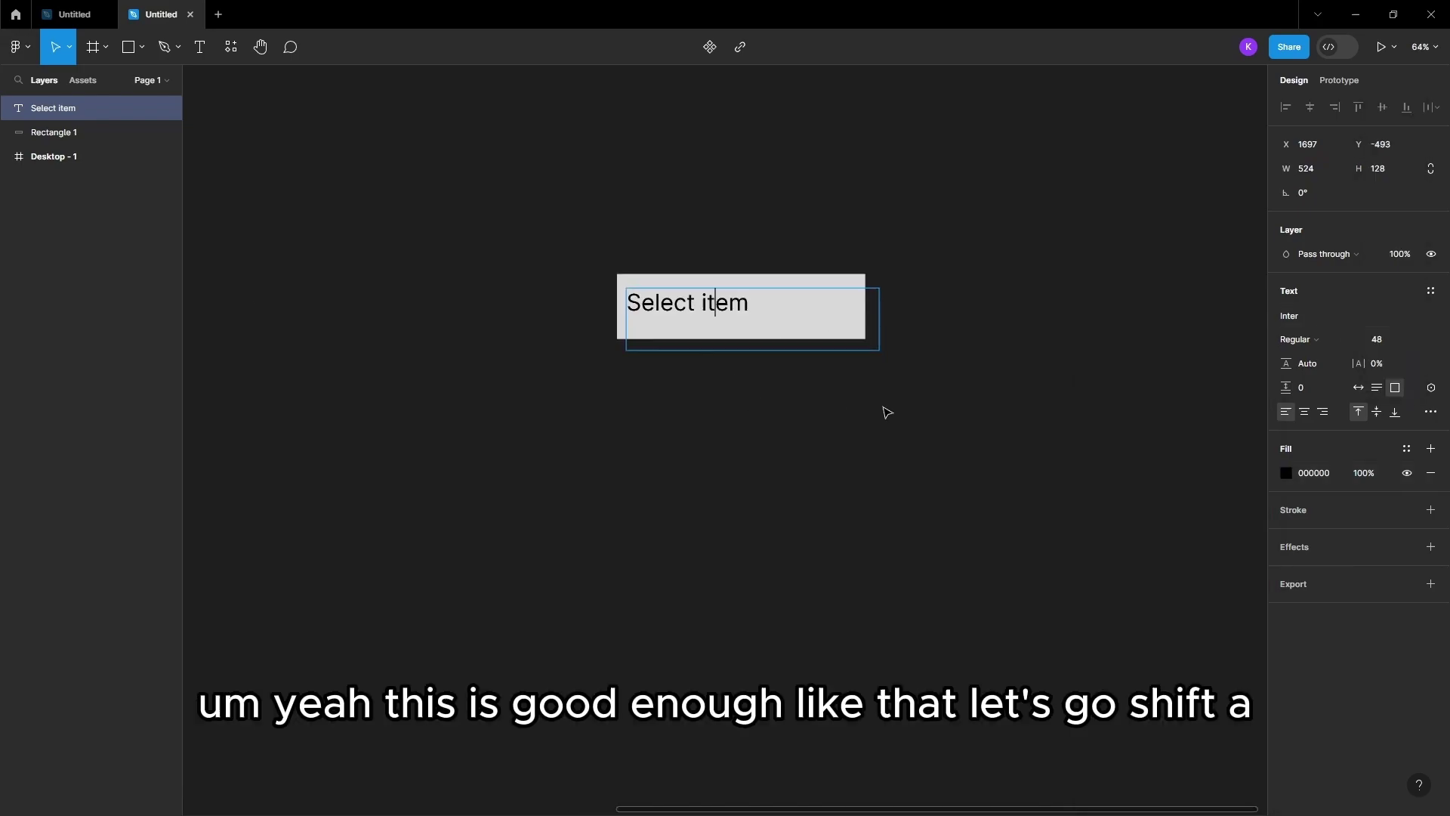
Wrap the text and rectangle in auto-layout Frame 1 and widen it to 475 px
drag(523, 212, 978, 354)
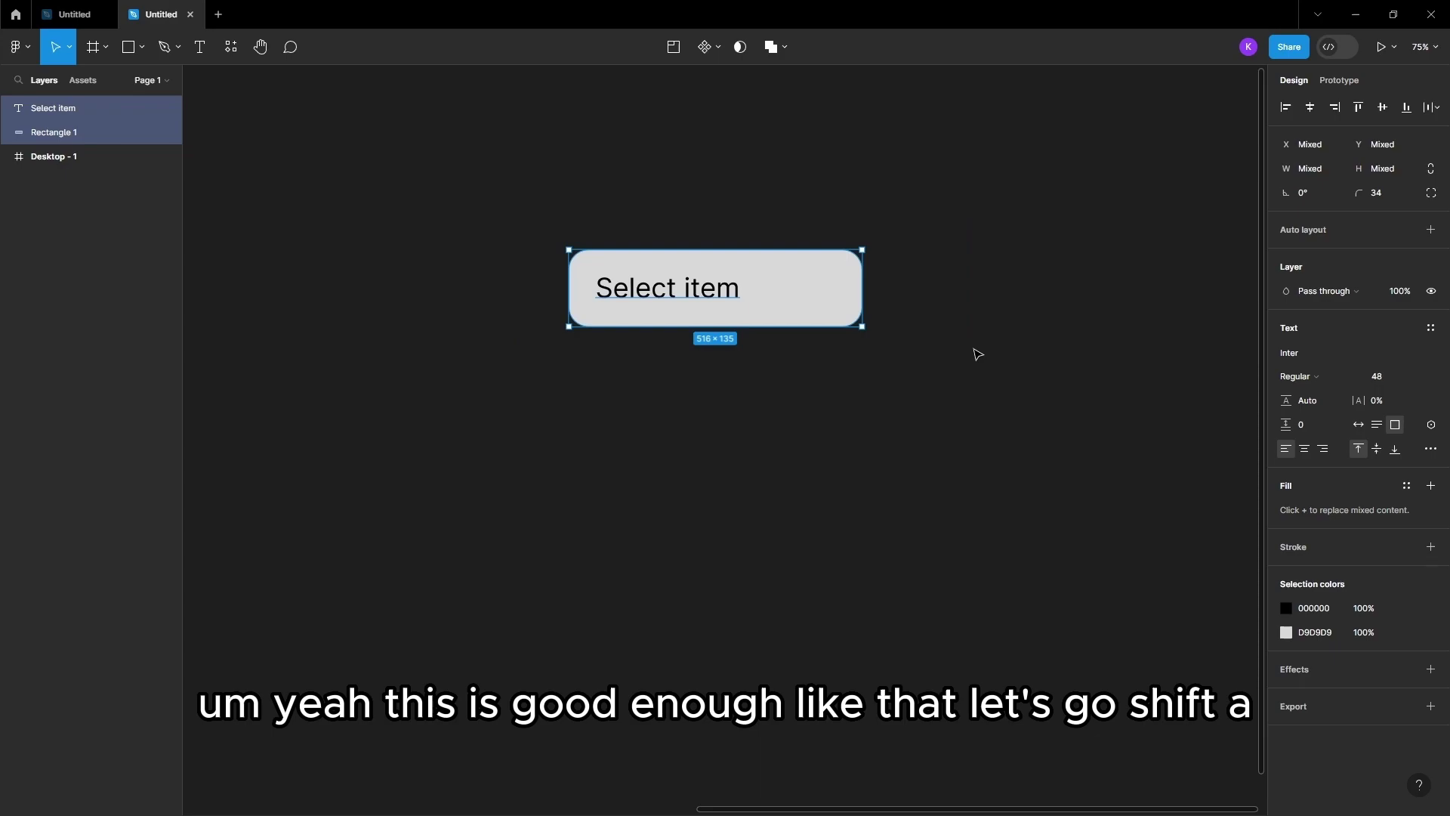
key(shift+a)
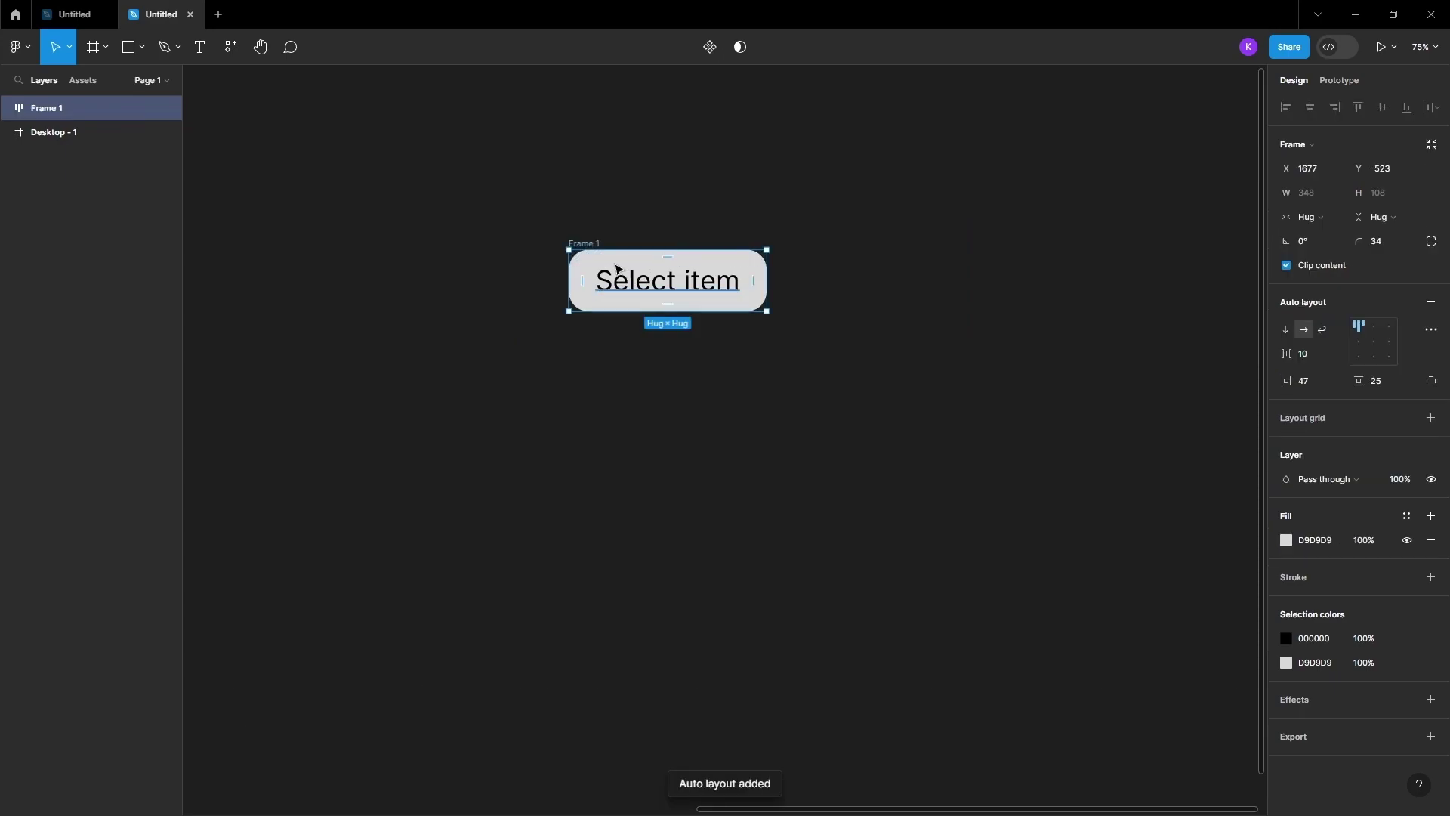
scroll(609, 268, up, 2)
drag(840, 290, 925, 292)
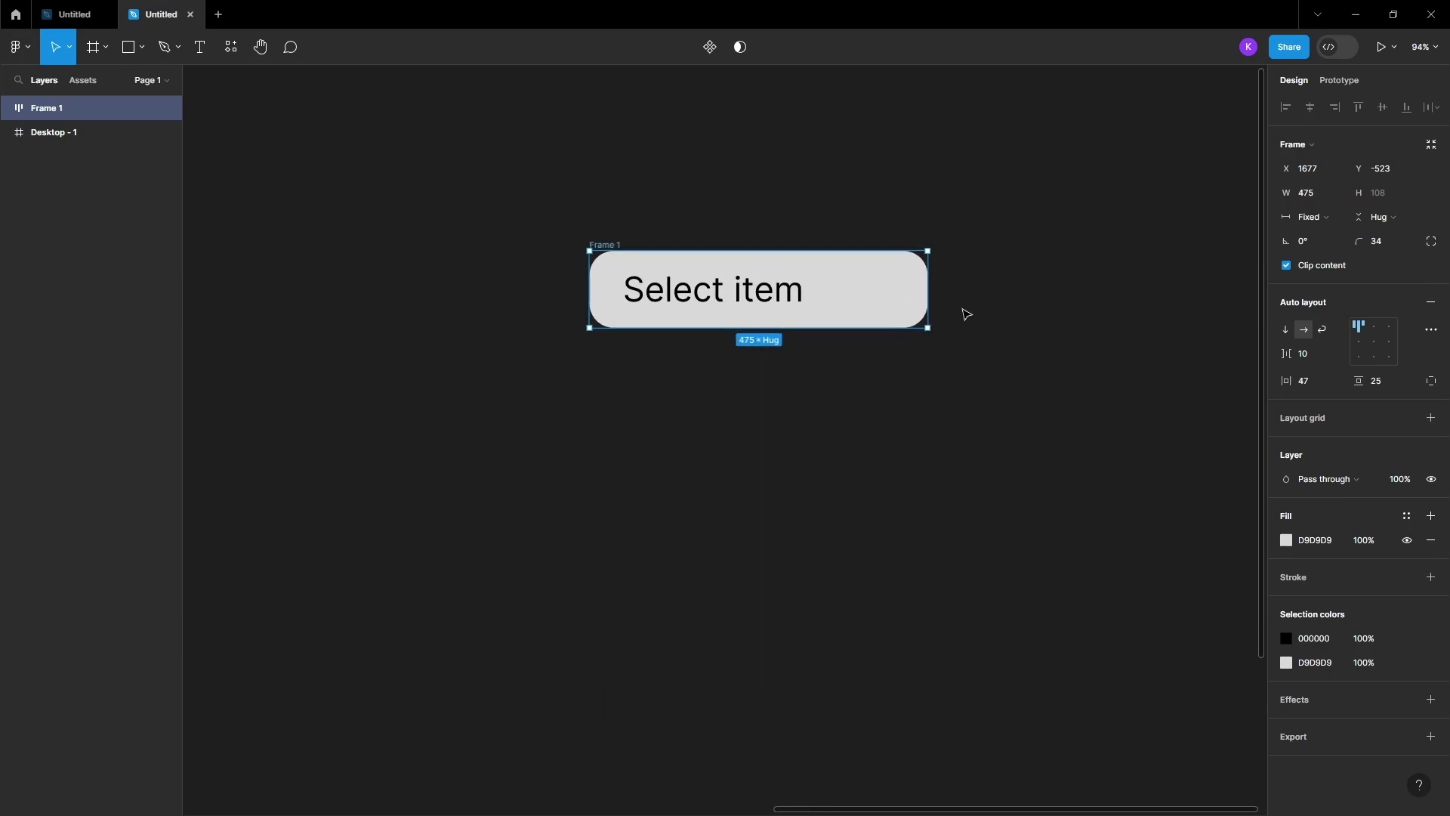
Draw a polygon right of the text in Frame 1 and flip it to point downward
click(965, 314)
scroll(860, 254, up, 3)
click(142, 49)
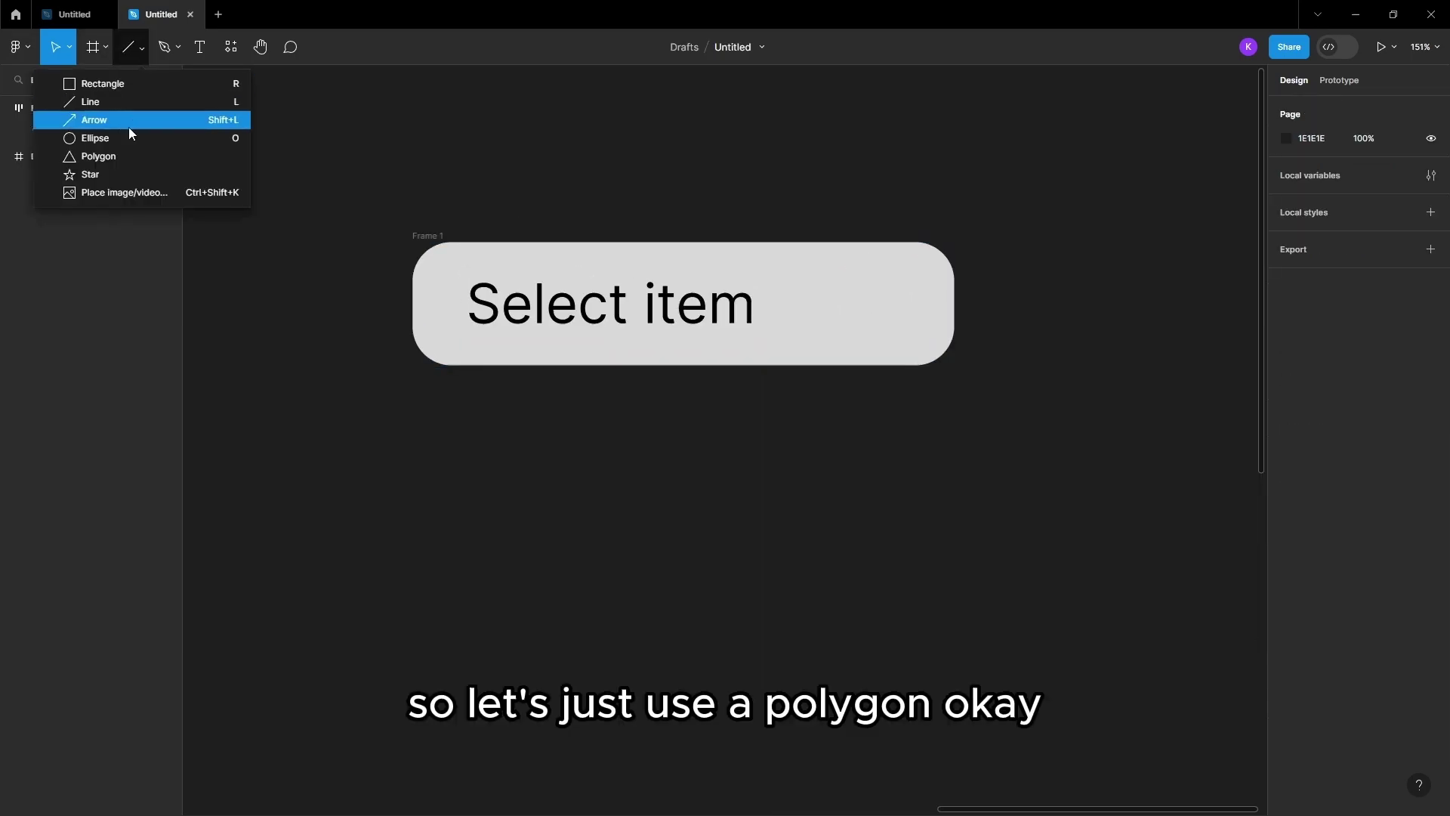
click(120, 156)
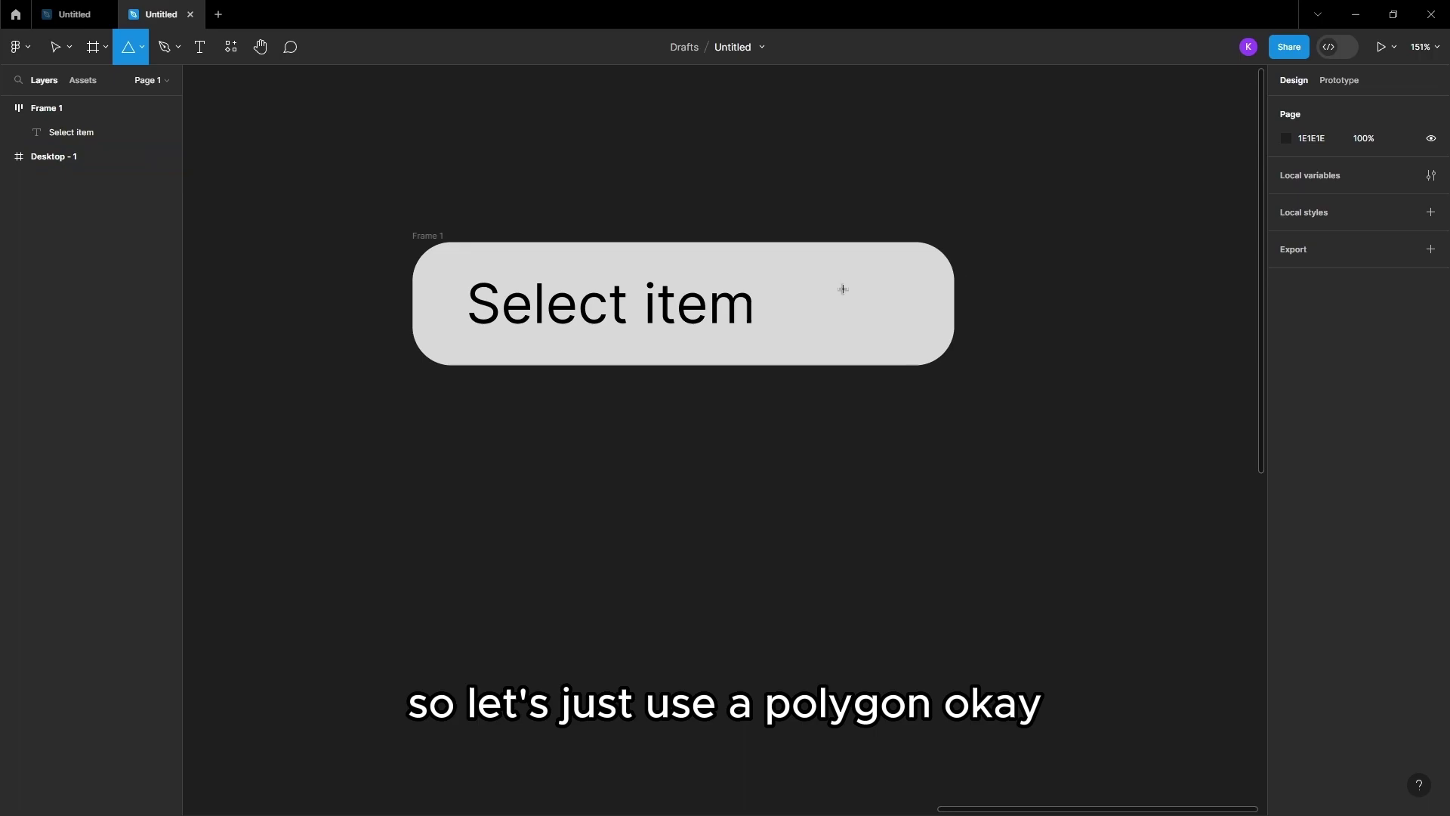
mouse_move(851, 293)
mouse_down()
mouse_move(910, 334)
mouse_move(882, 328)
mouse_move(896, 323)
mouse_up()
mouse_move(821, 270)
mouse_down()
mouse_move(826, 353)
mouse_move(818, 314)
mouse_up()
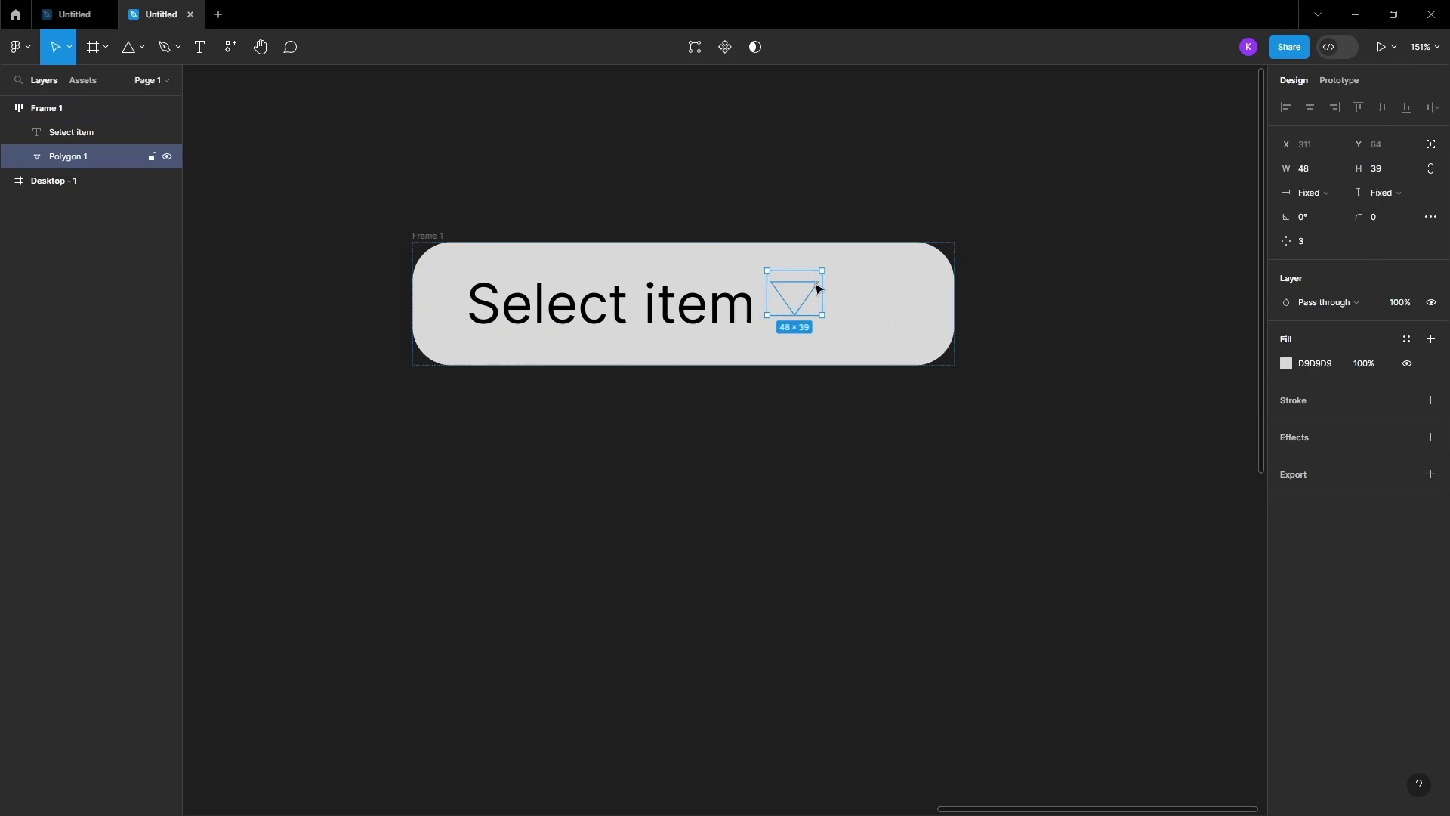
Position the triangle freely at the bar's right end, above the text layer, and make it black
click(1430, 143)
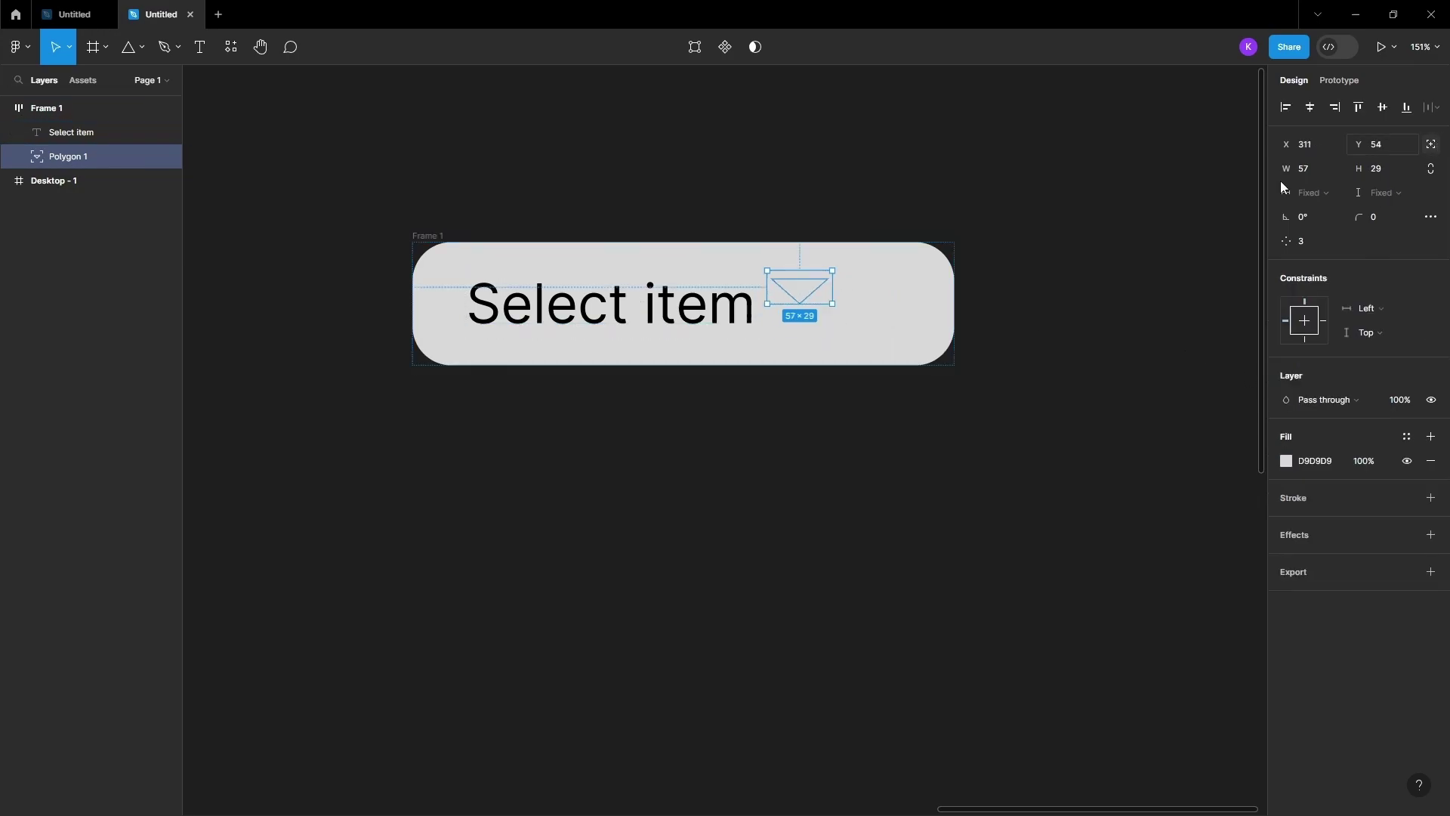
drag(798, 293, 876, 311)
drag(80, 155, 81, 121)
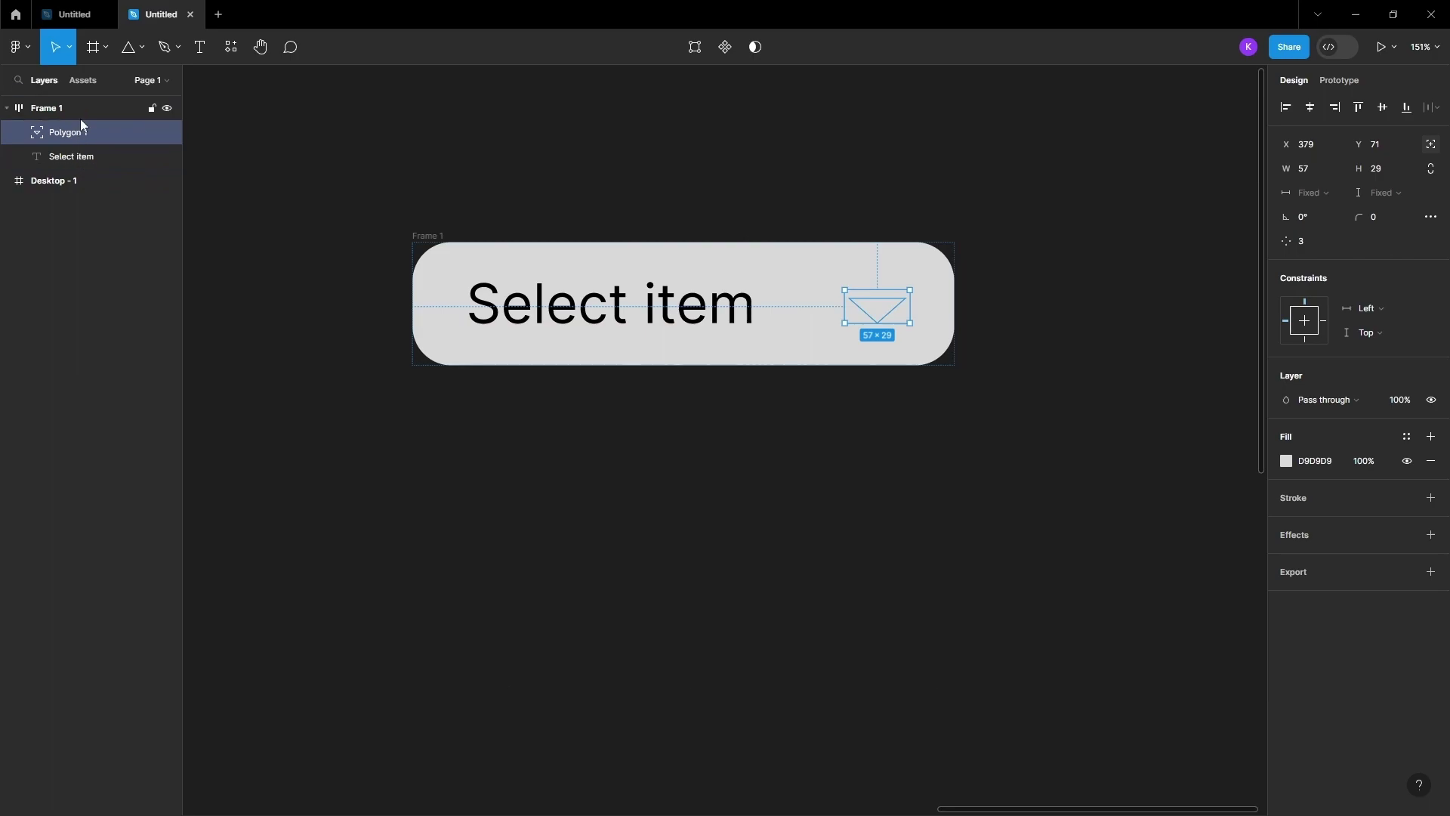
click(1287, 462)
drag(1159, 454, 1087, 611)
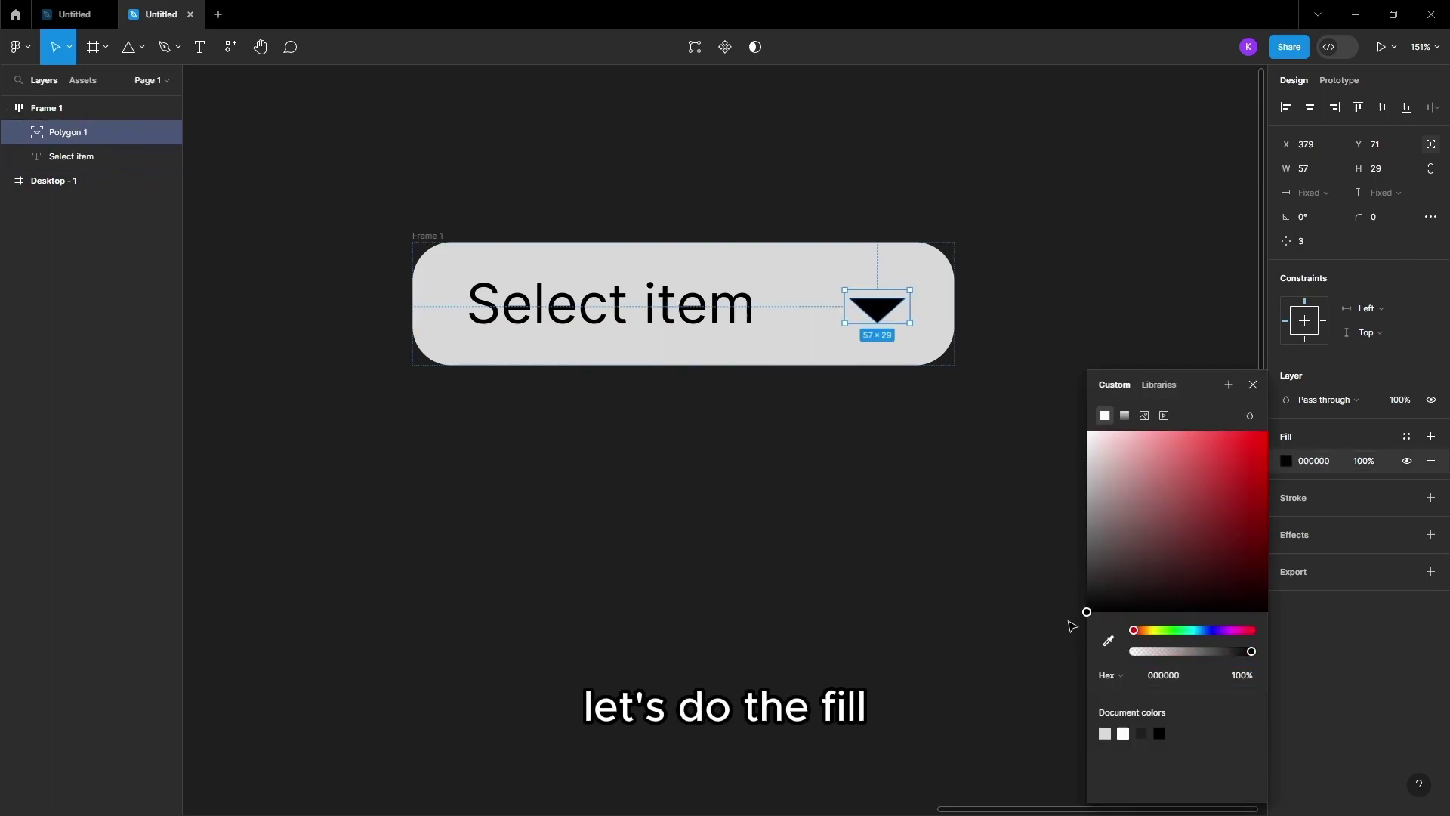
click(1253, 386)
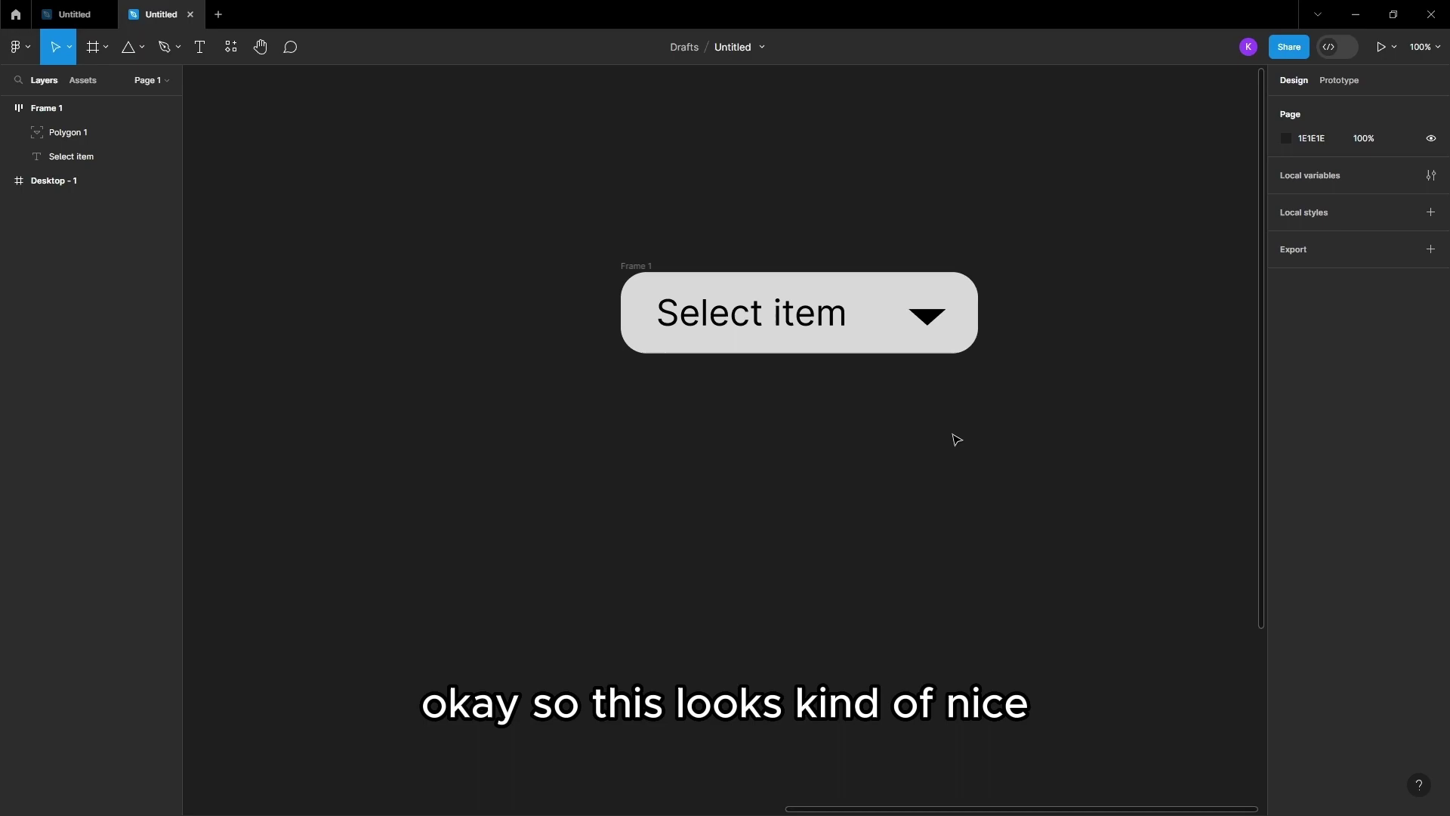
Draw a 406×84 grey rectangle under the Select item bar
click(142, 51)
click(125, 84)
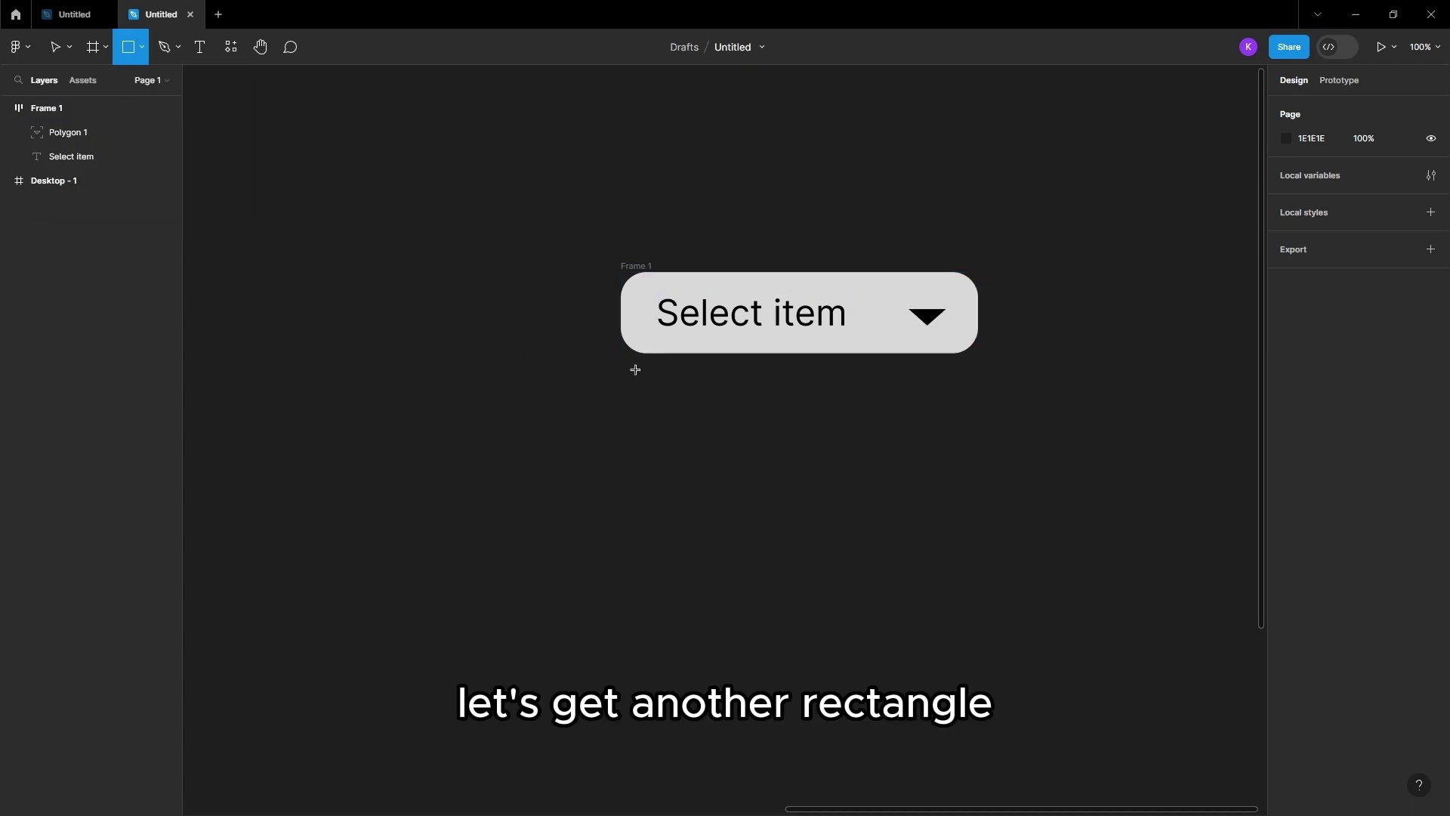
drag(648, 352, 954, 577)
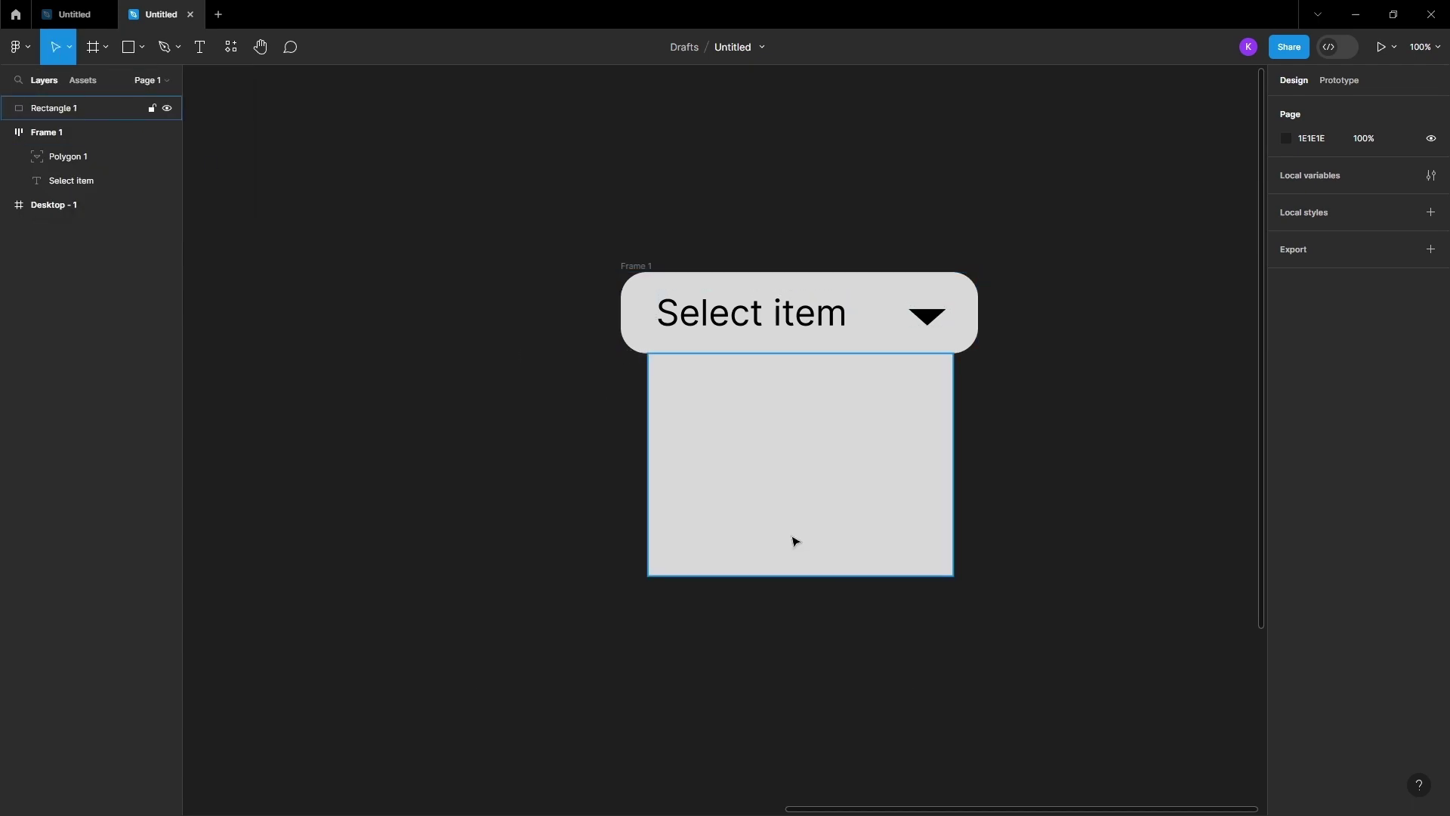
drag(802, 577, 805, 416)
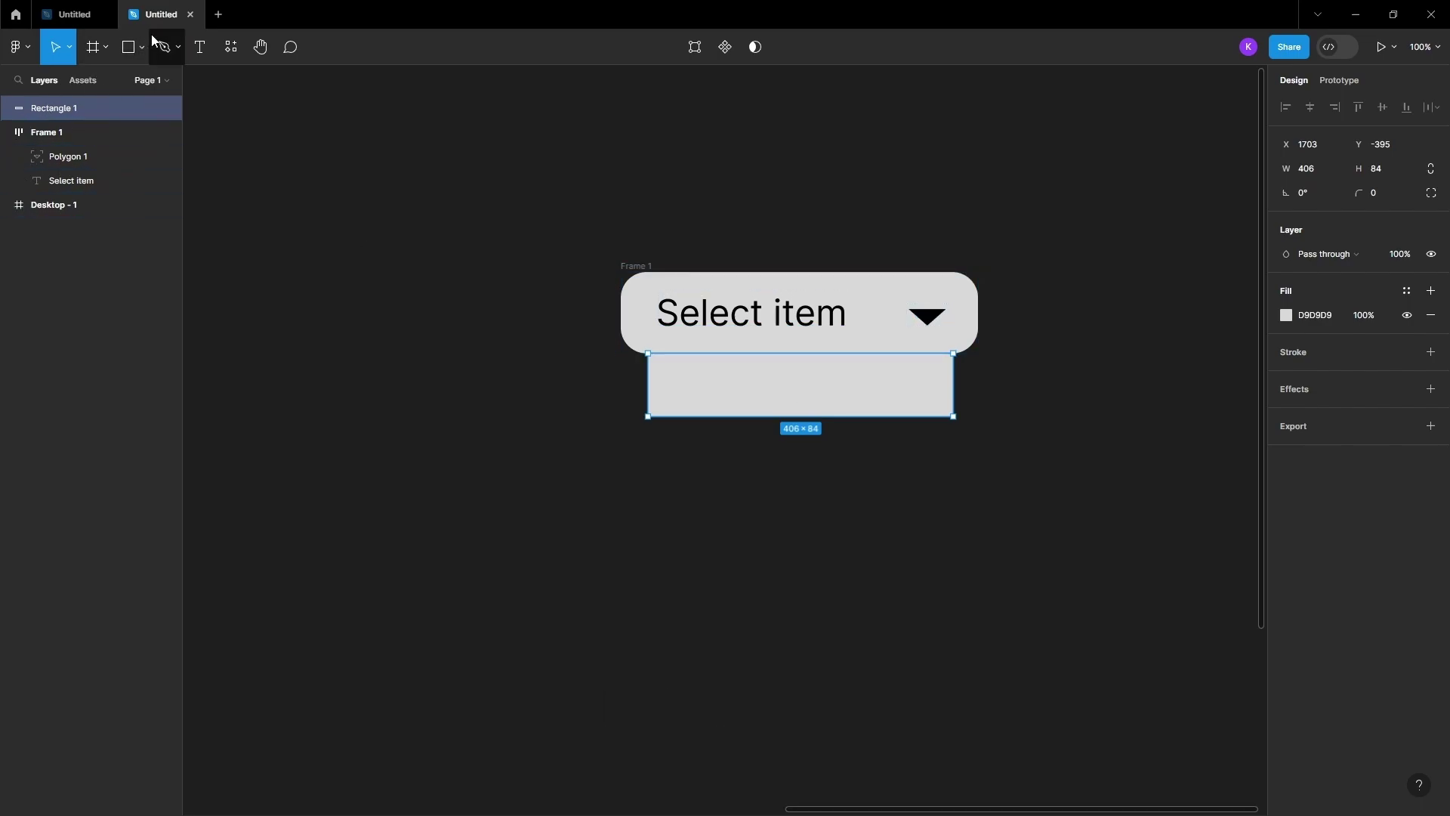
Place a text box on the rectangle for the option label, then reselect the rectangle
click(197, 49)
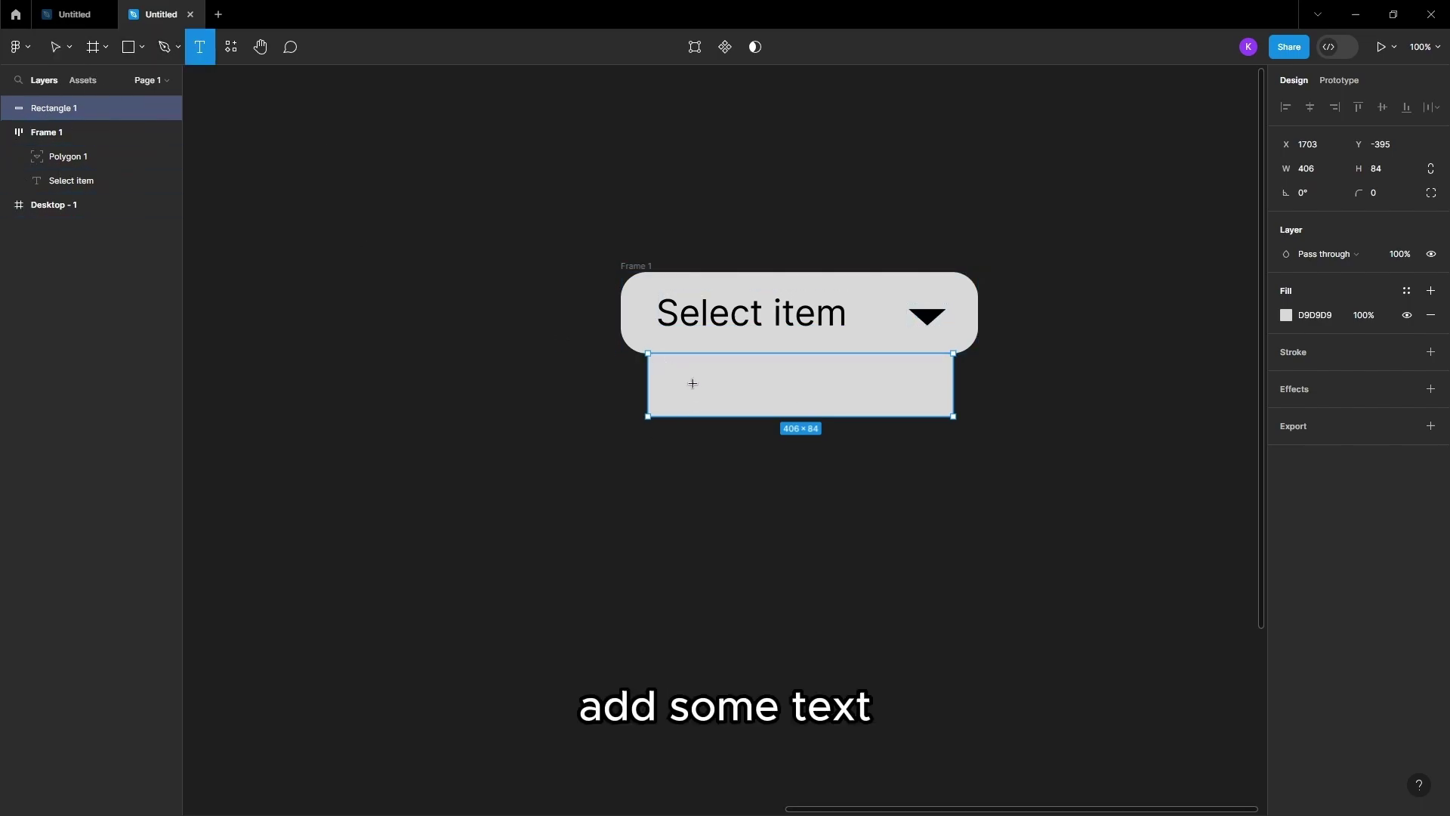
drag(663, 361, 810, 403)
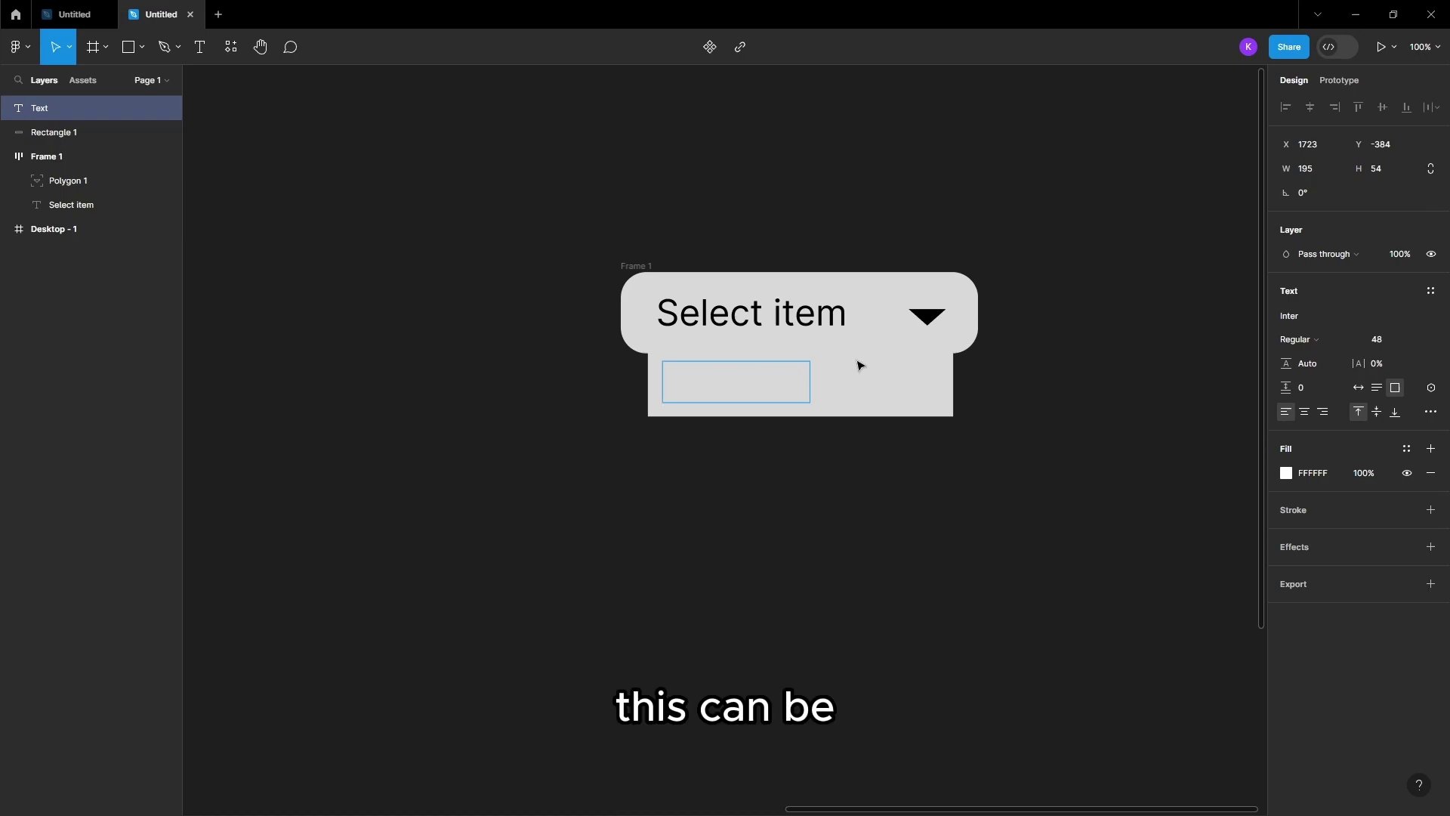
key(Escape)
click(713, 377)
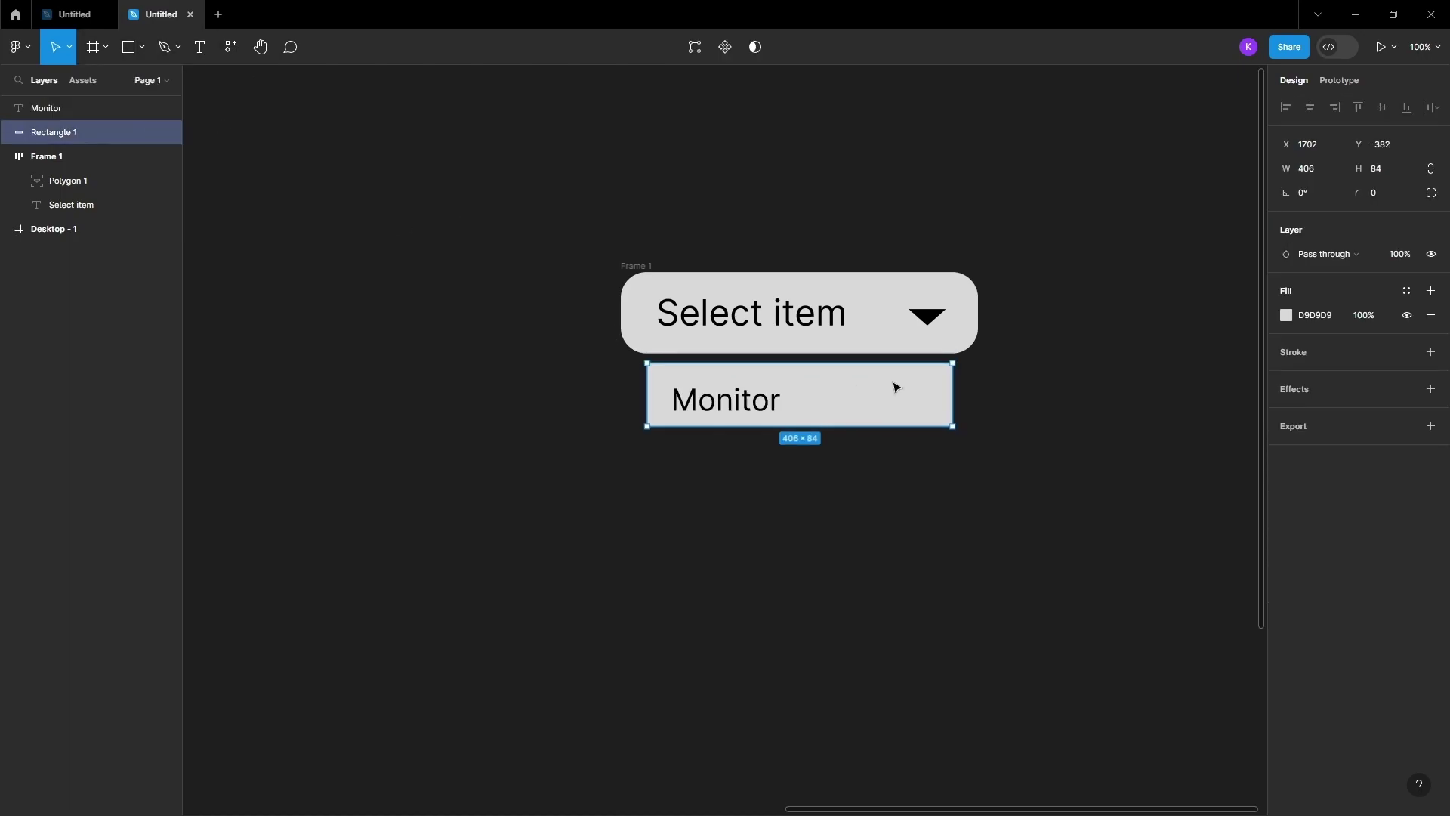
Wrap the Monitor text and its rectangle in an auto-layout row
key(ctrl+c)
key(ctrl+v)
drag(864, 391, 868, 464)
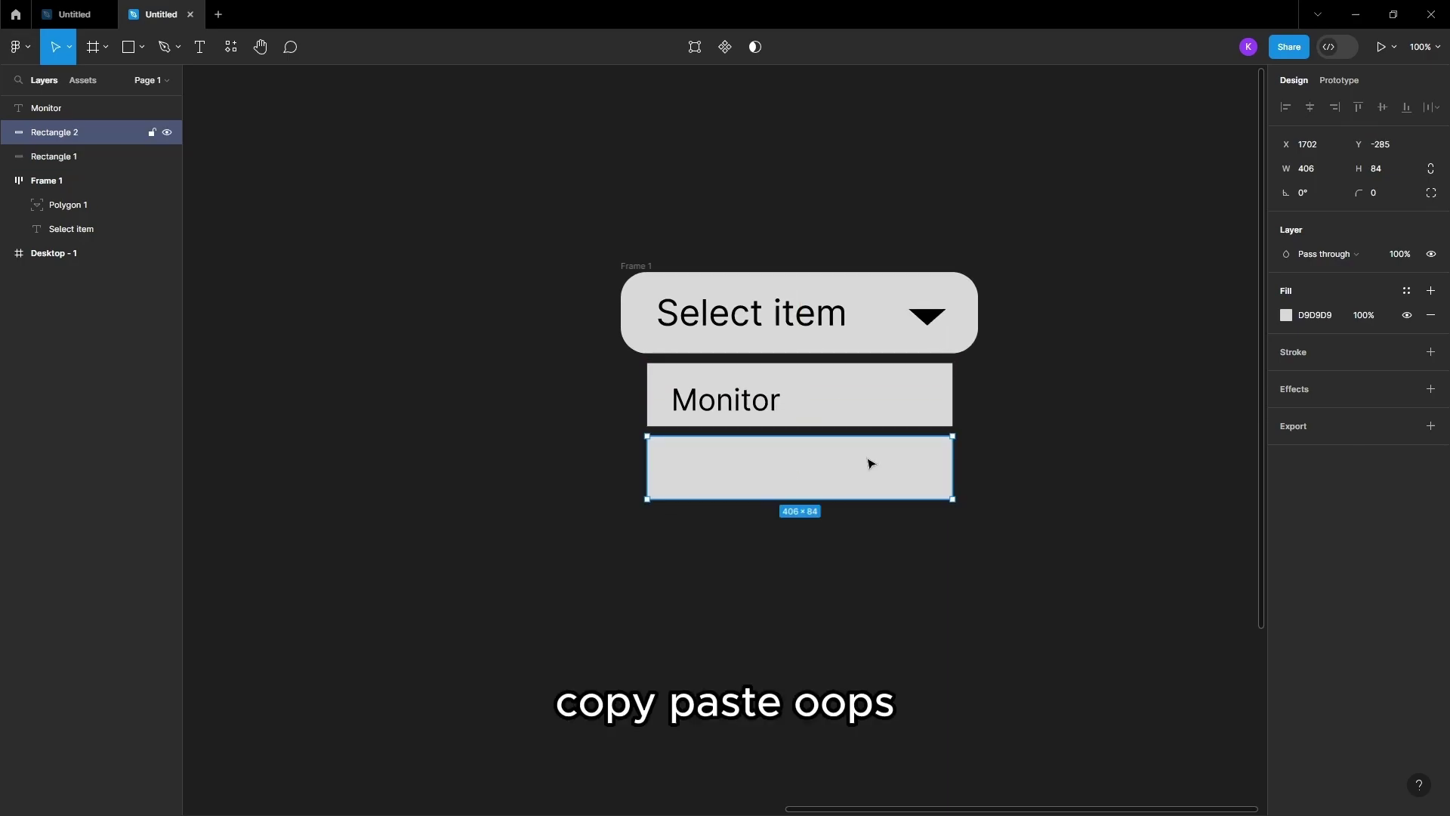
key(ctrl+z)
drag(554, 387, 995, 440)
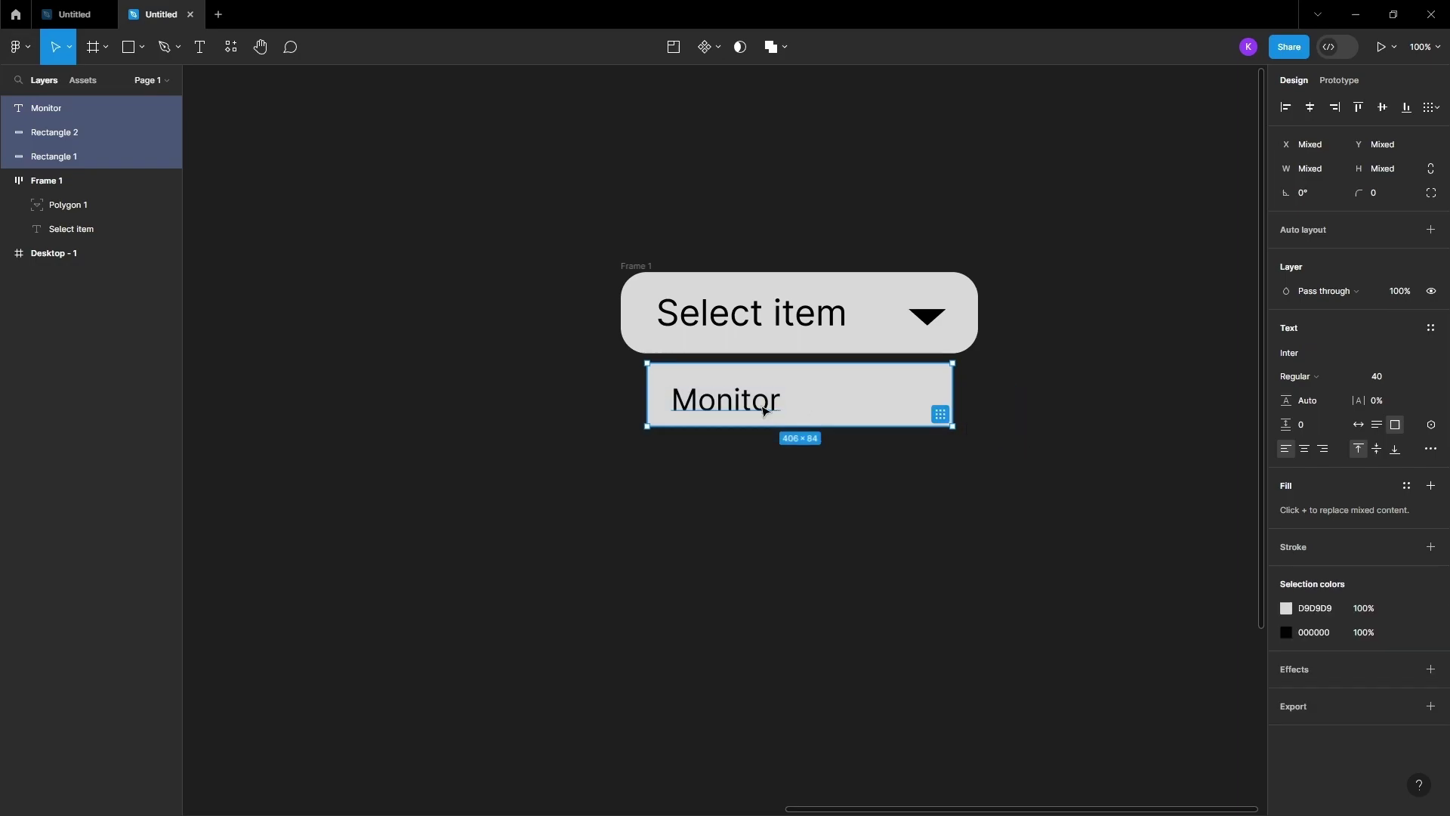
key(shift+a)
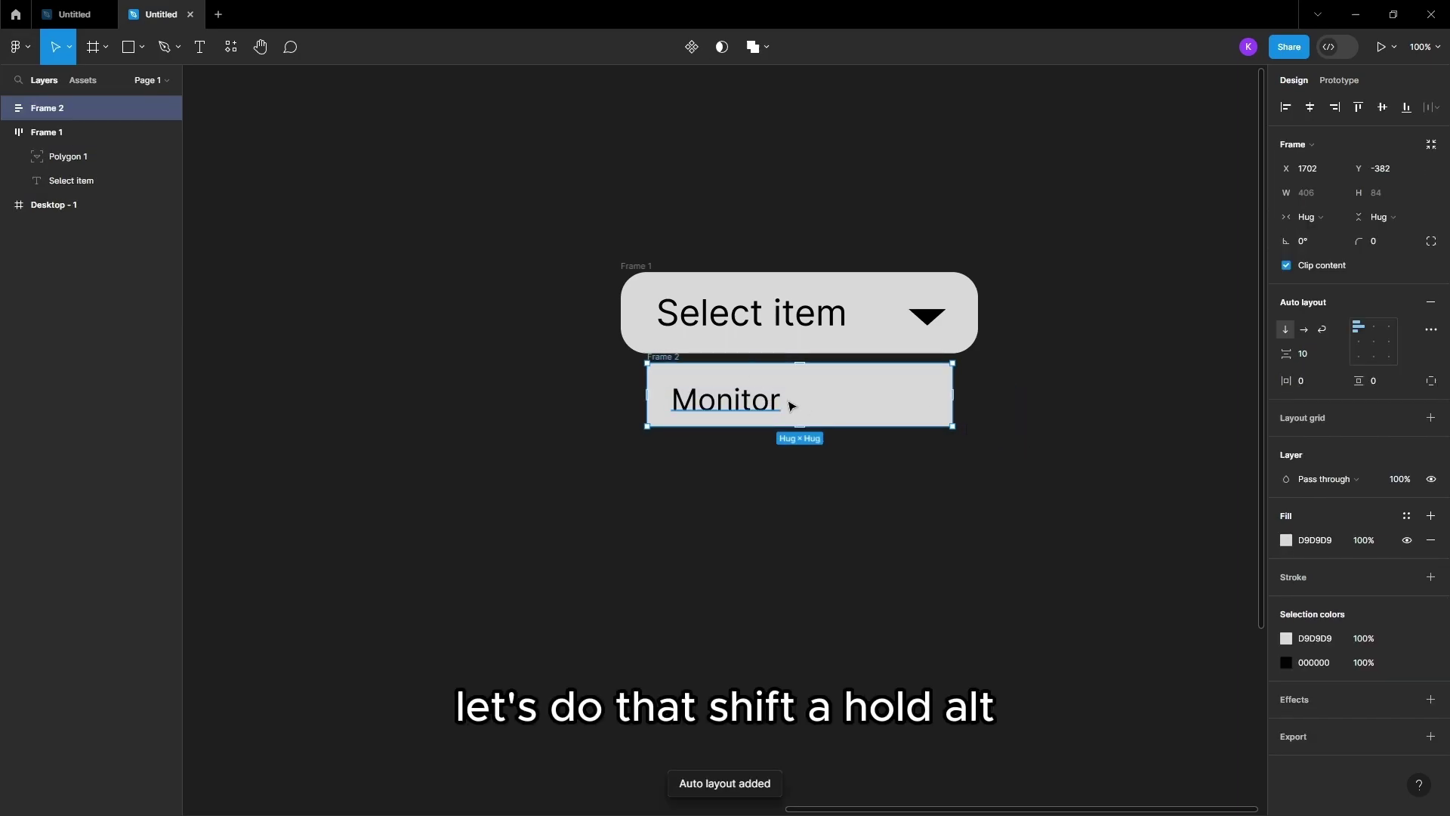
Duplicate the Monitor row beneath it and relabel the copy 'Keyboard'
drag(823, 395, 826, 460)
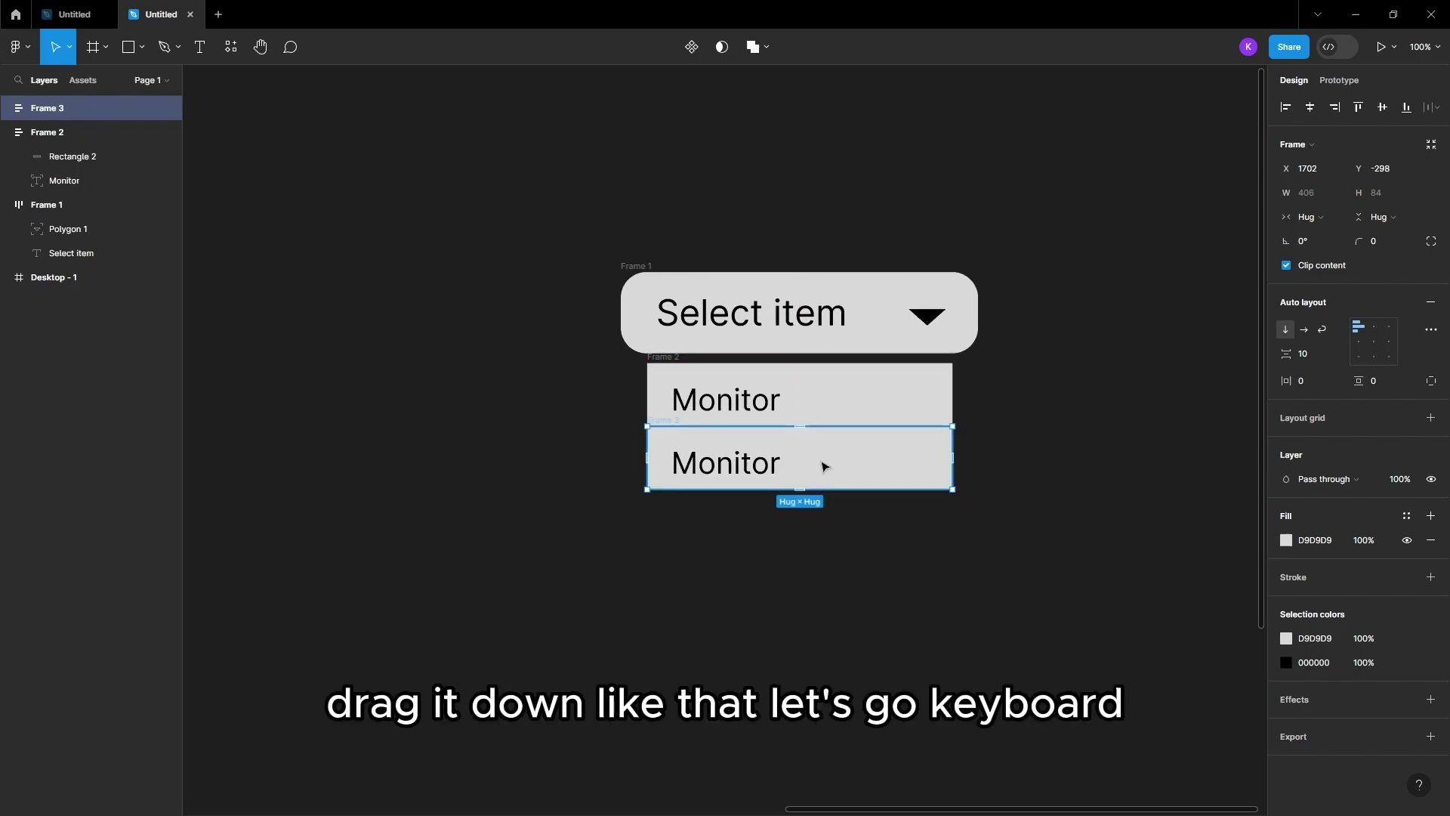
double_click(765, 460)
text(Keyboard)
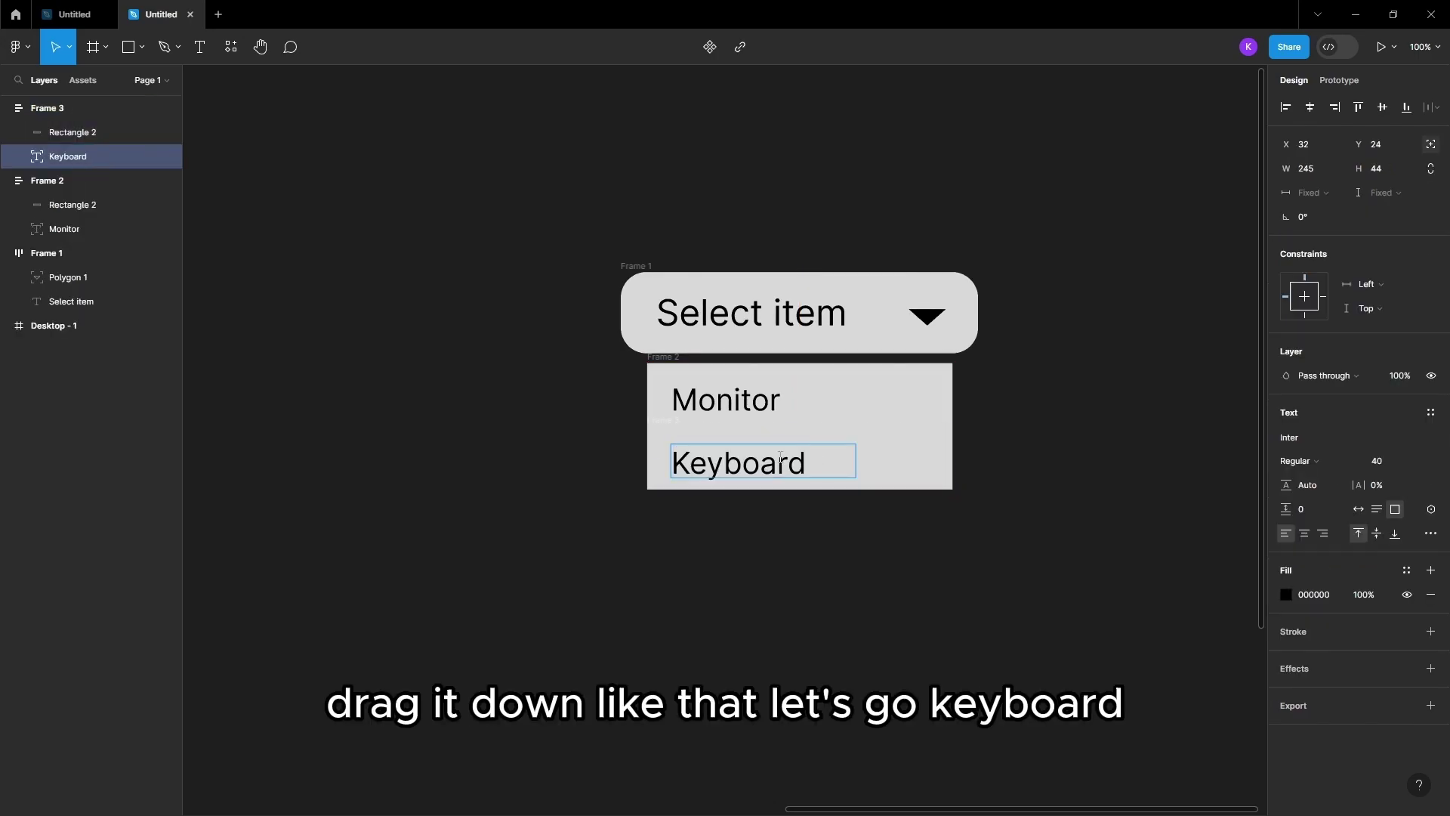
key(Escape)
Add a third row labelled 'Microphone' below Keyboard and wrap it in auto layout
key(Escape)
drag(915, 470, 880, 534)
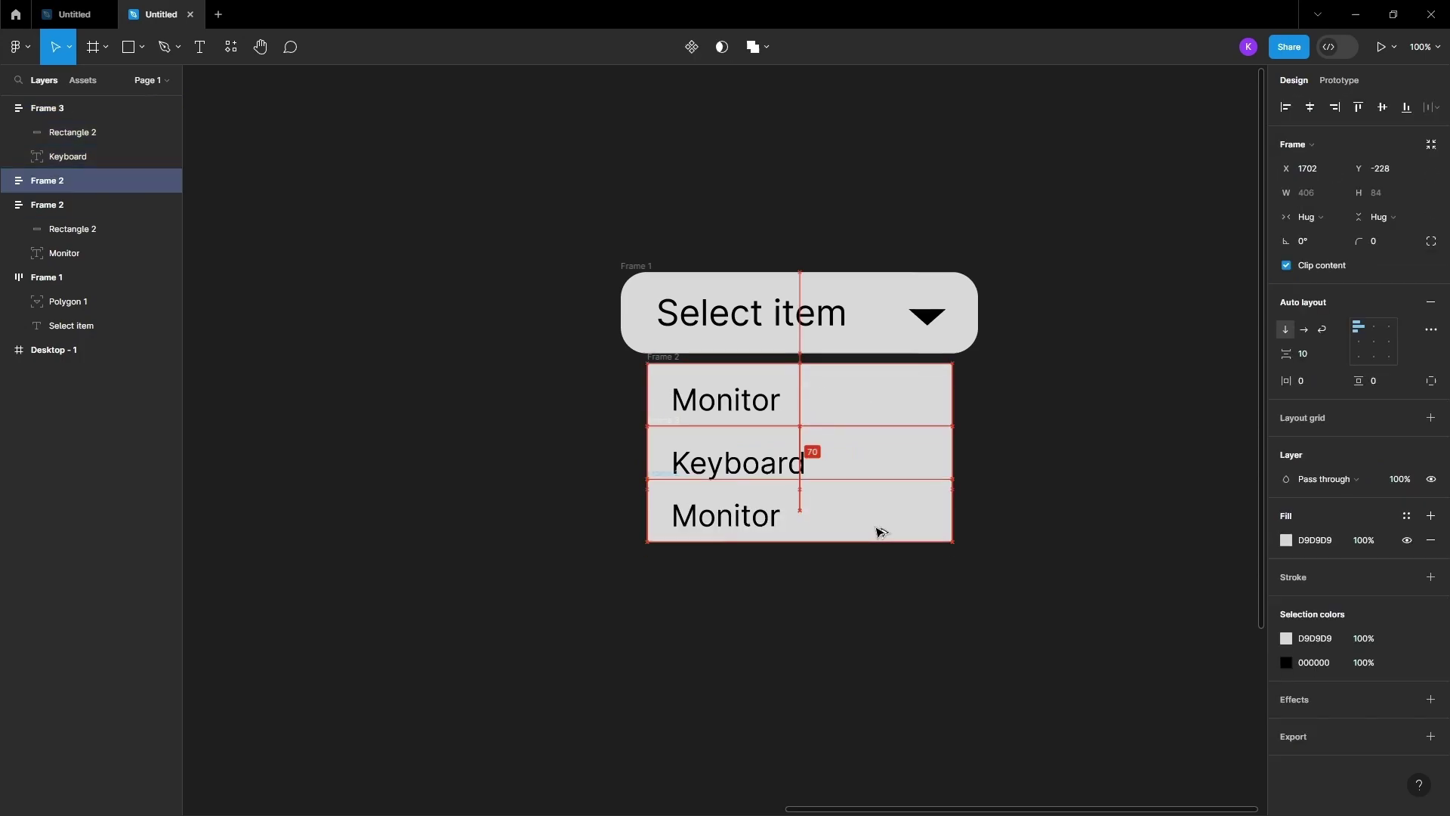
double_click(755, 525)
text(Microphone)
key(Escape)
scroll(819, 375, up, 5)
scroll(847, 578, down, 5)
key(Escape)
click(847, 578)
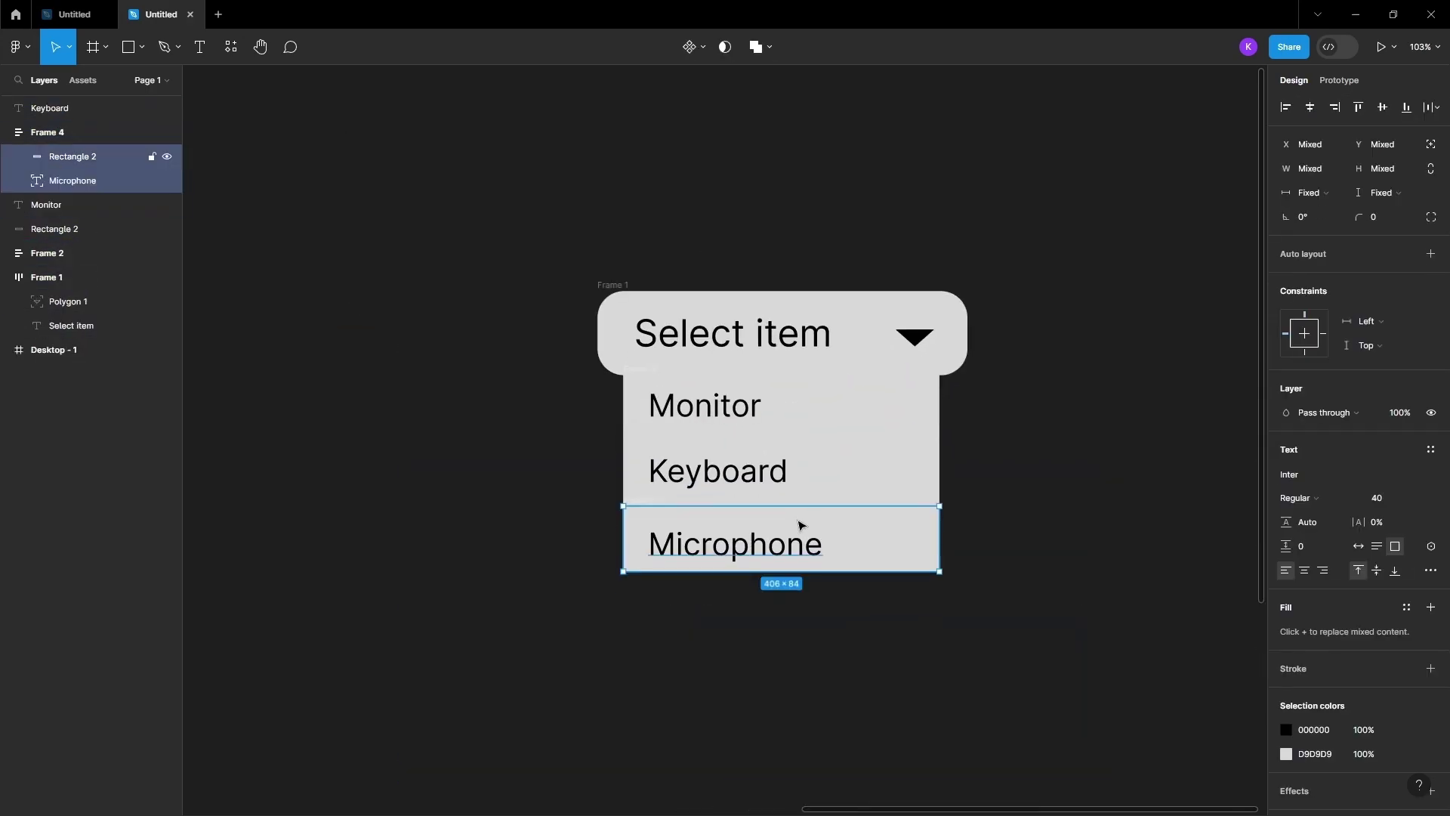
key(shift+a)
key(shift+a)
Give the Monitor row, and the Select item text with triangle, their own auto-layout frames
click(842, 421)
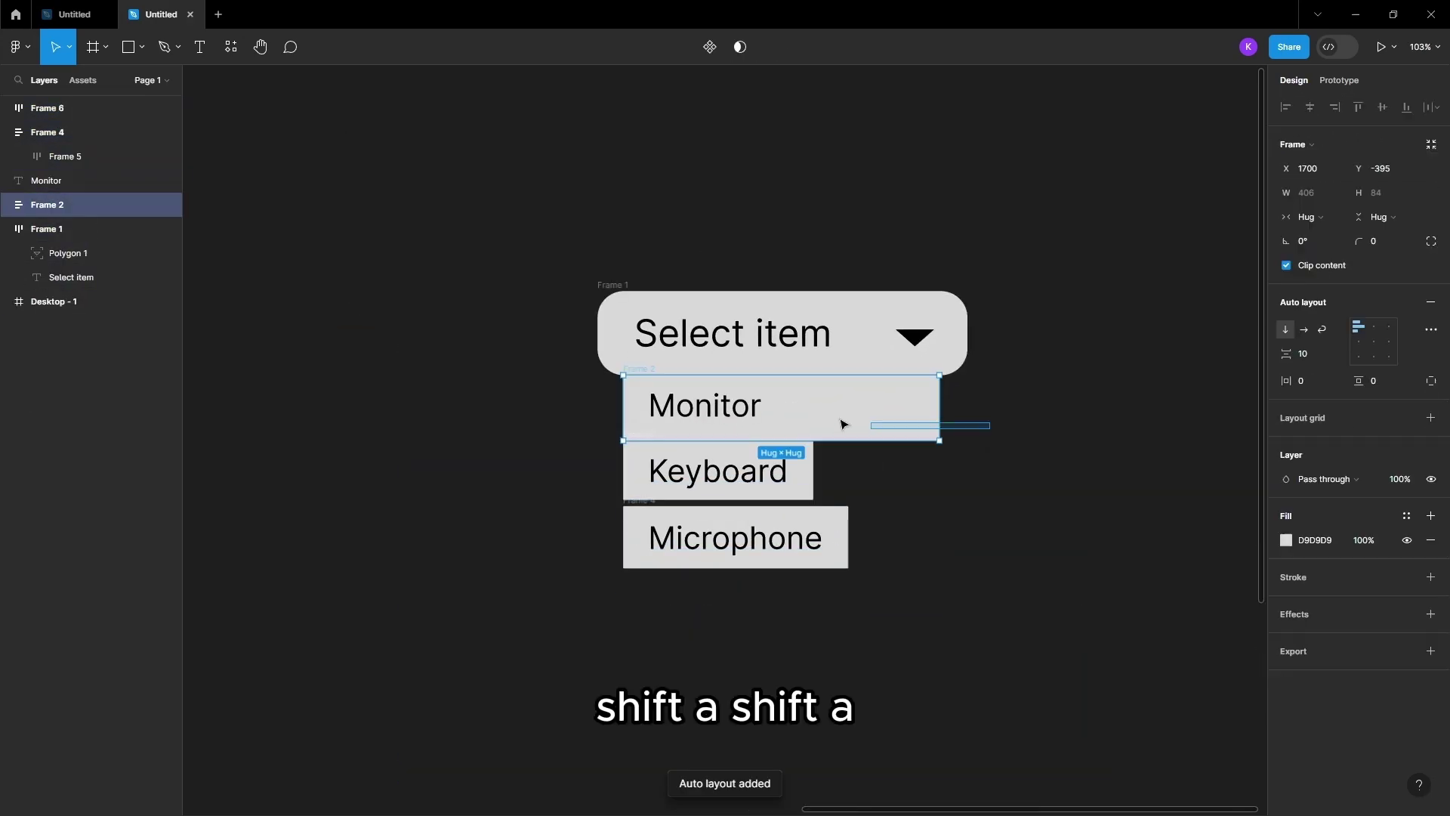
shift+click(741, 411)
key(shift+a)
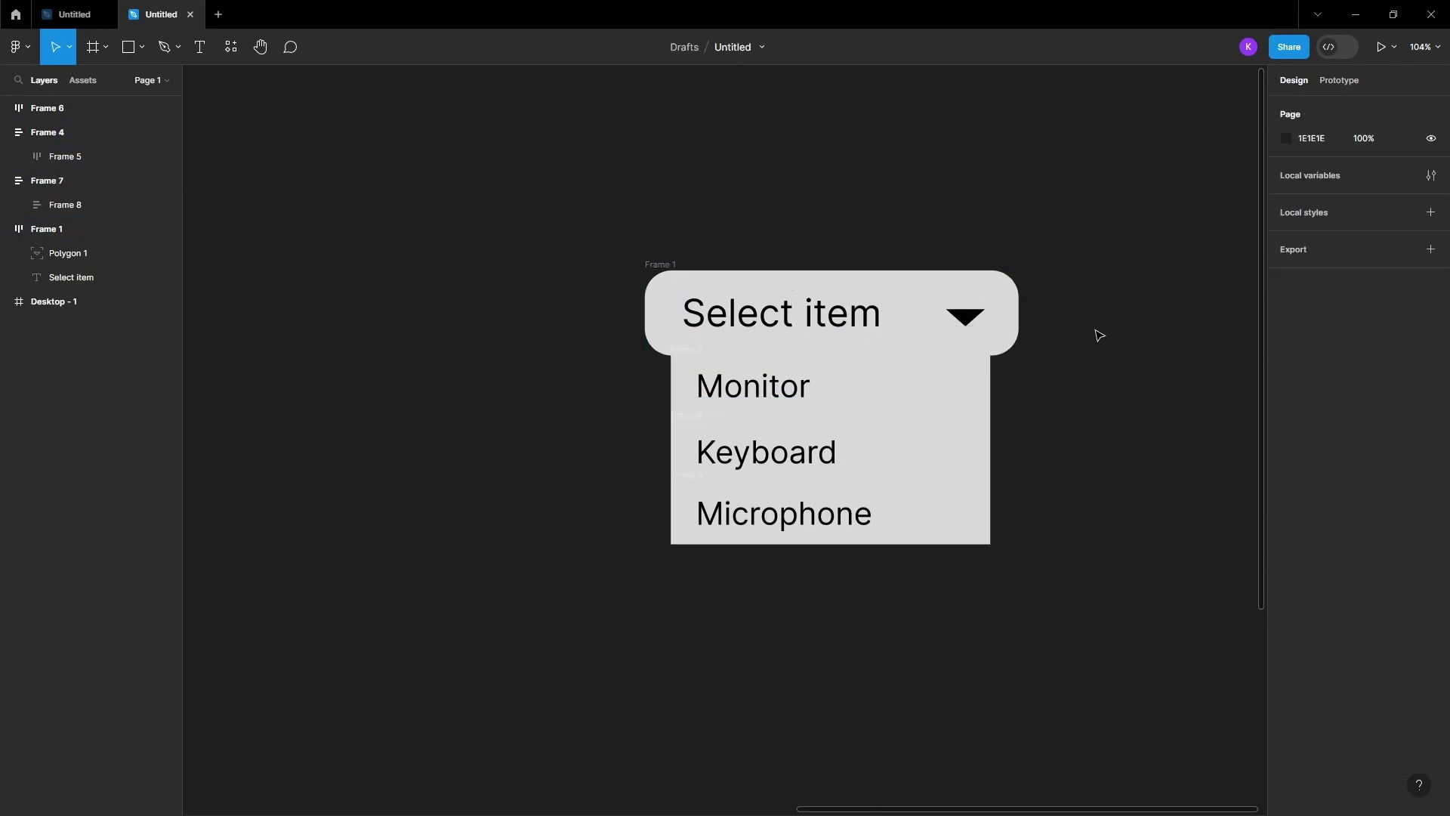
drag(1096, 314, 621, 319)
key(shift+a)
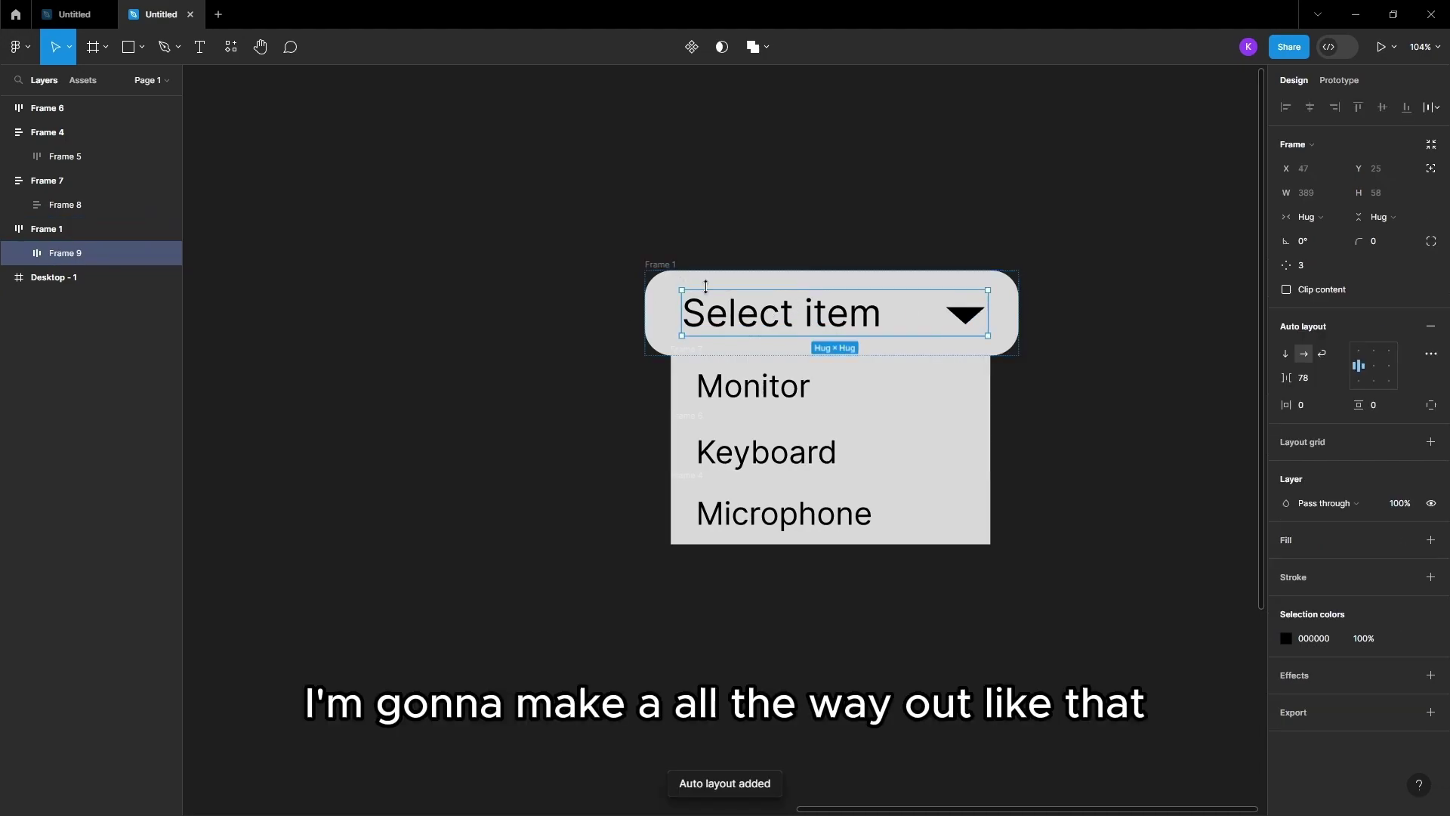
scroll(910, 453, down, 3)
scroll(944, 453, up, 2)
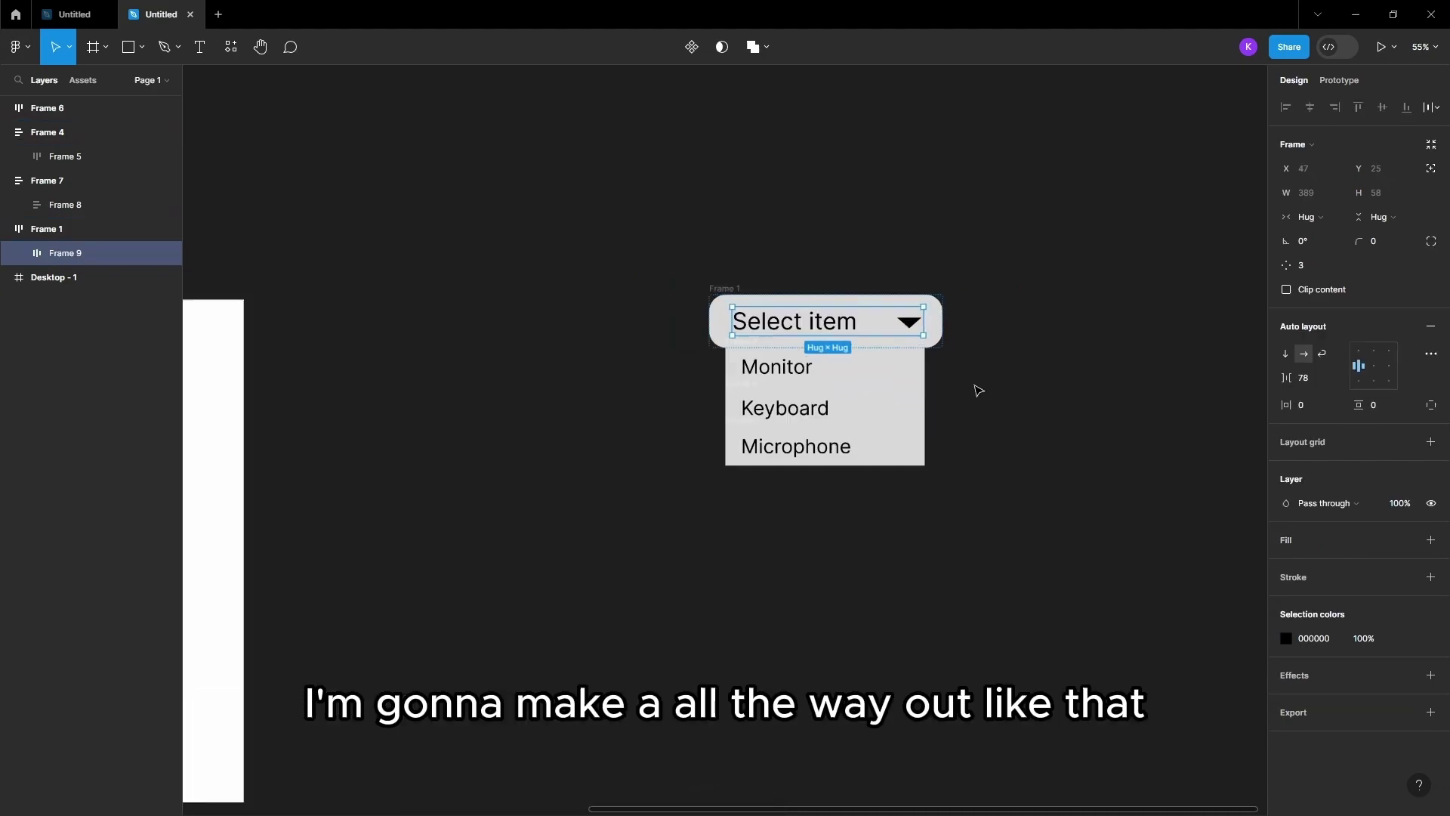
click(982, 387)
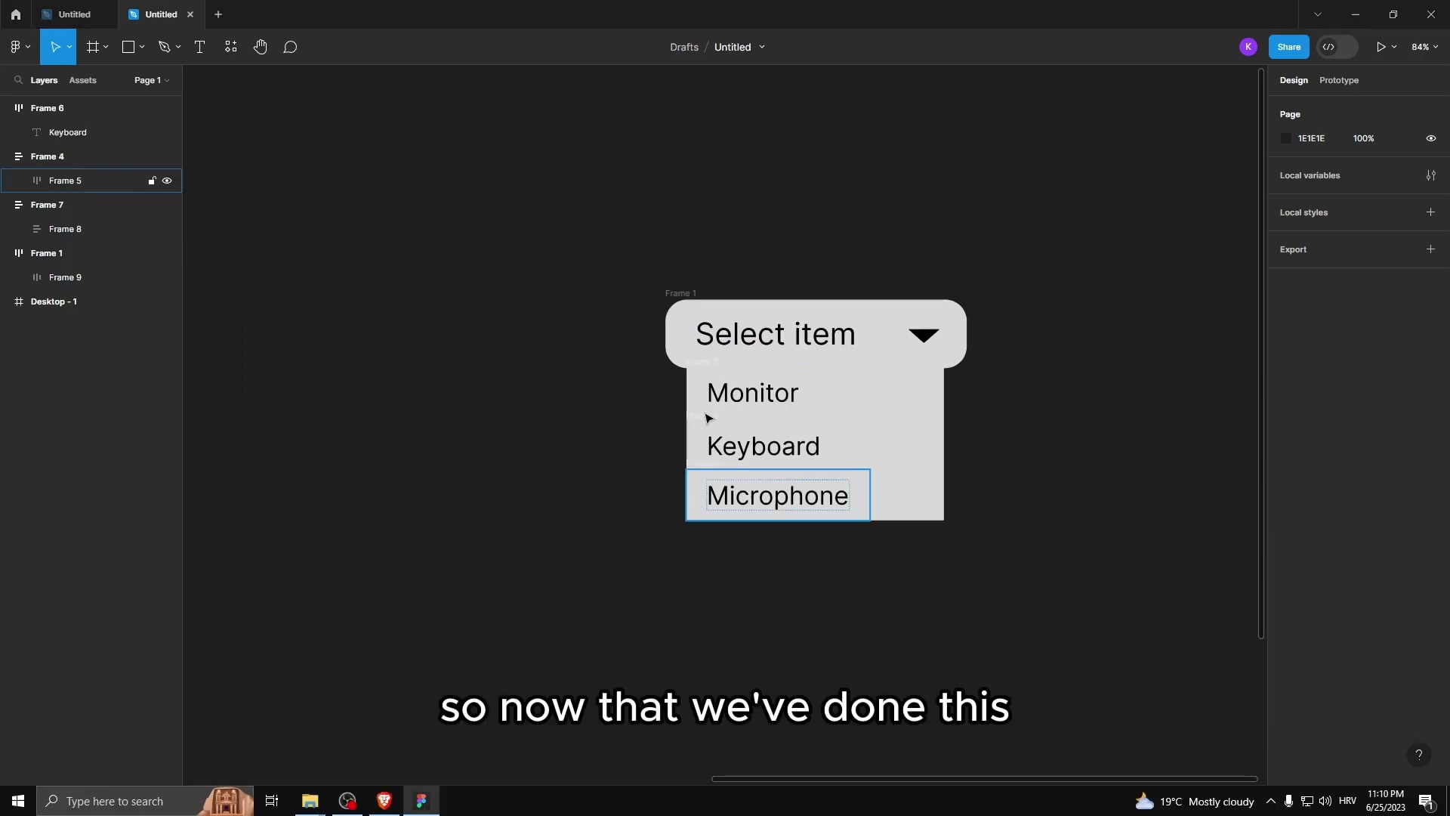
Stack the Monitor, Keyboard and Microphone rows in one auto-layout list, then select the whole dropdown
drag(638, 405, 1065, 559)
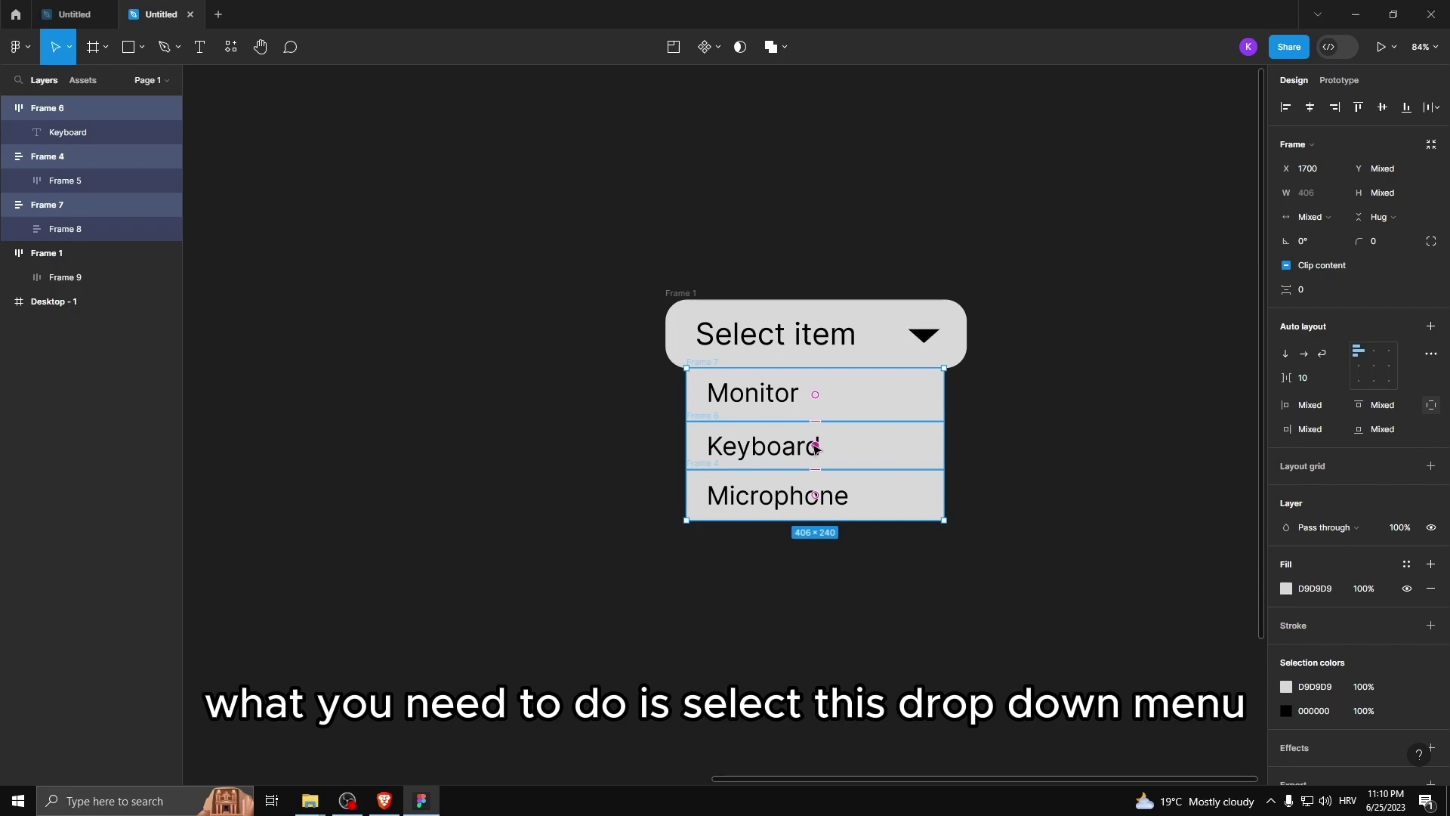
scroll(815, 447, up, 1)
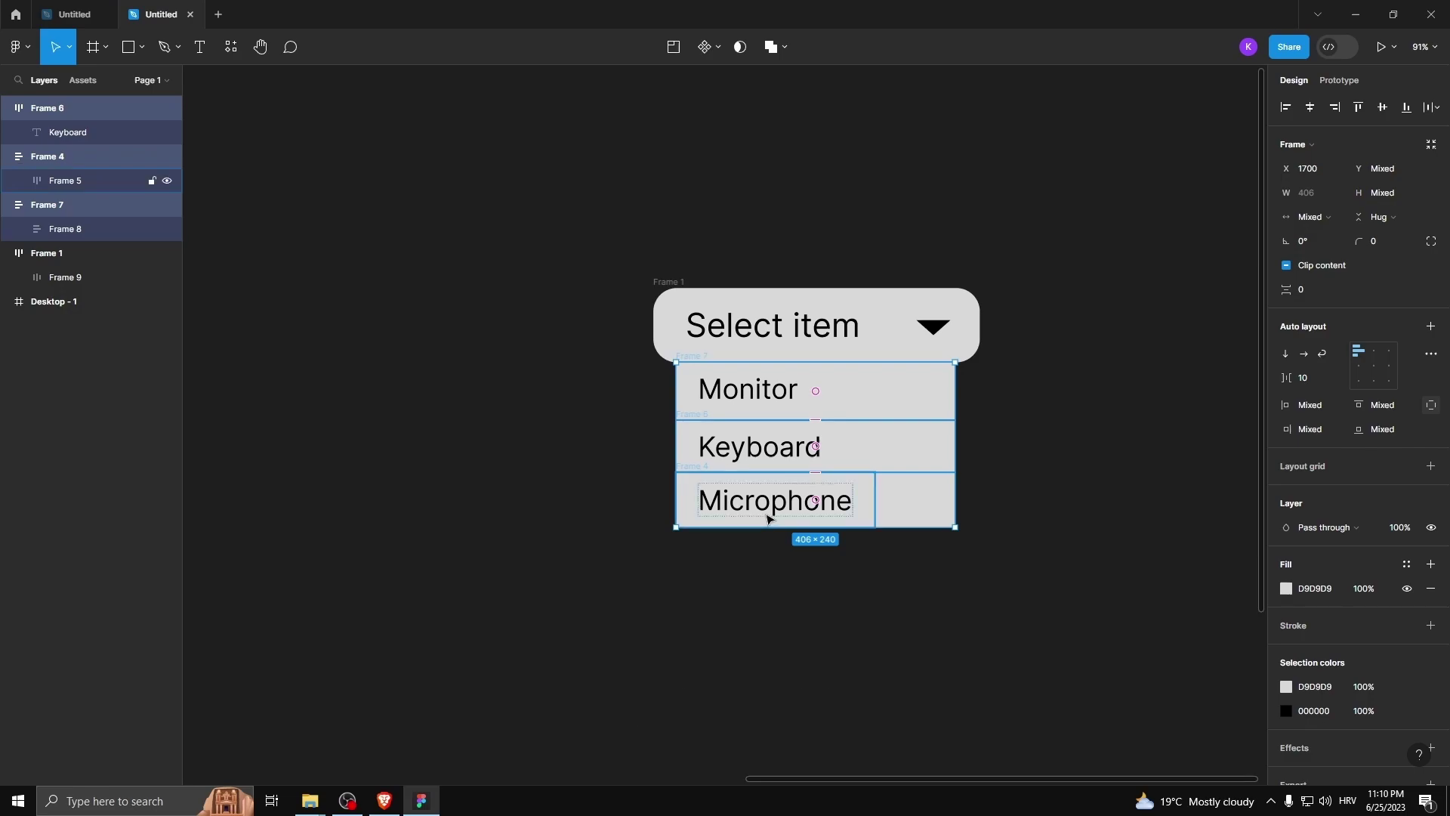
key(shift+a)
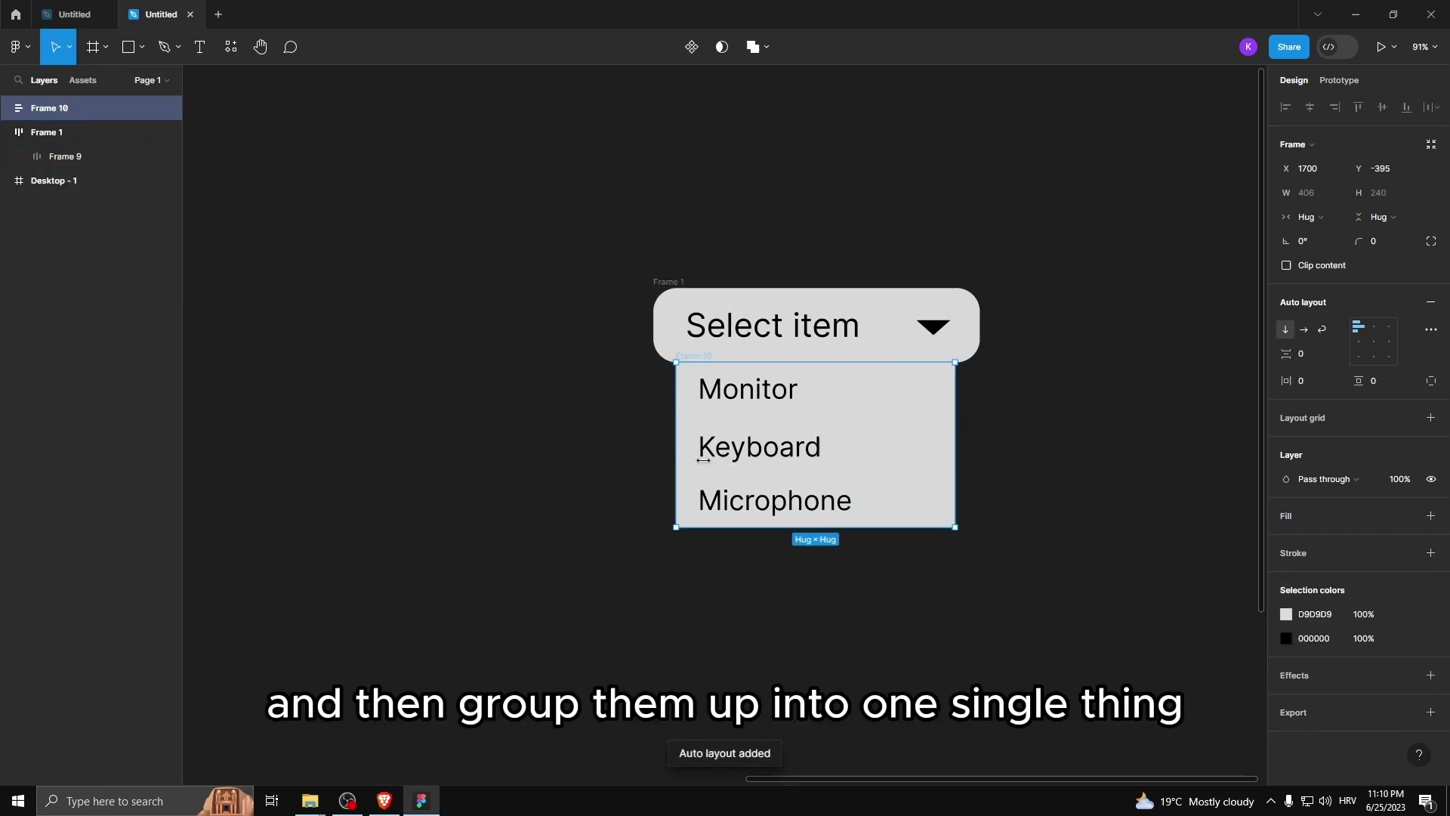
scroll(596, 420, down, 2)
drag(1018, 578, 902, 501)
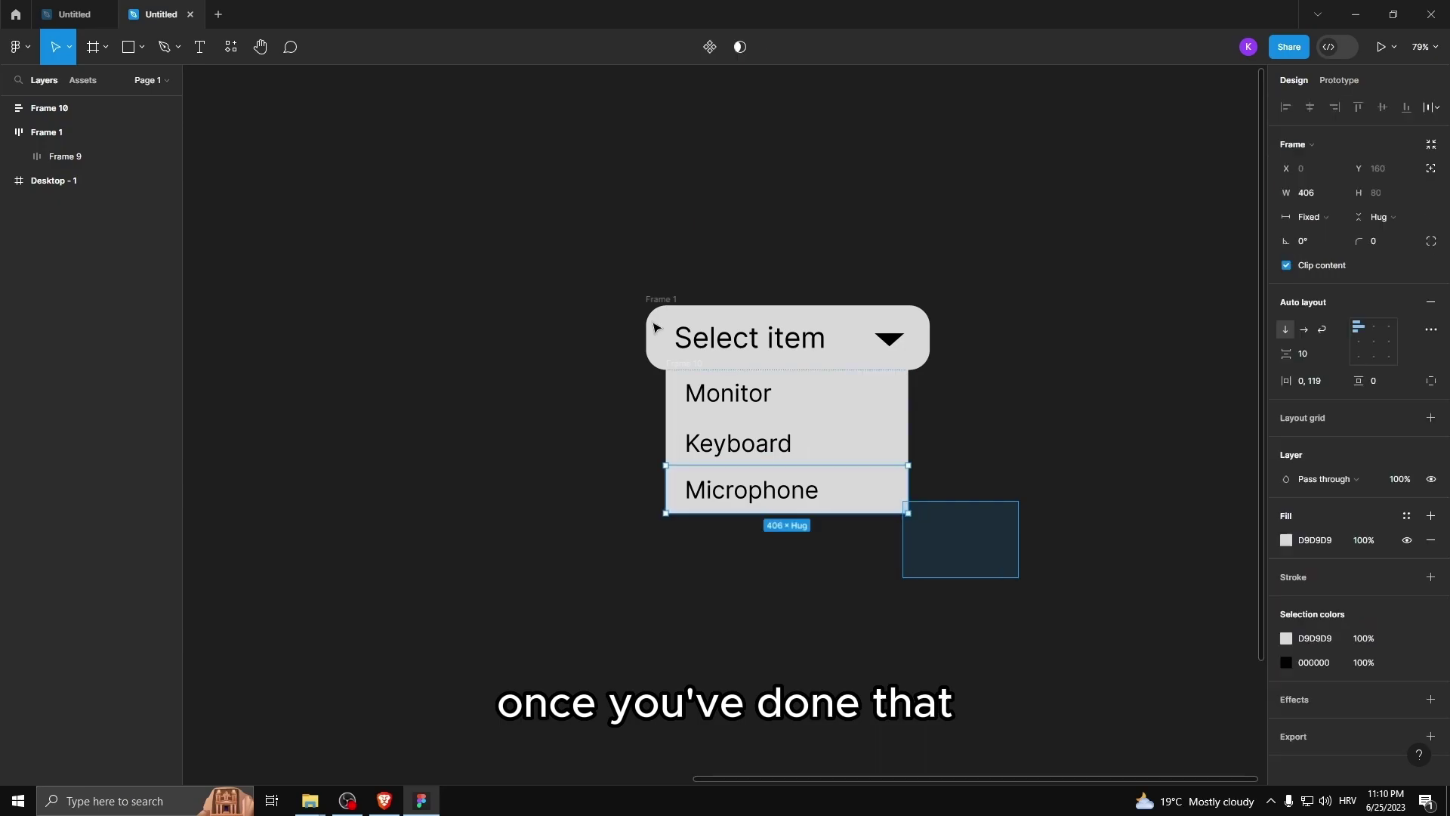
drag(656, 327, 518, 236)
Turn the dropdown into Component 1 and add a second variant
click(707, 46)
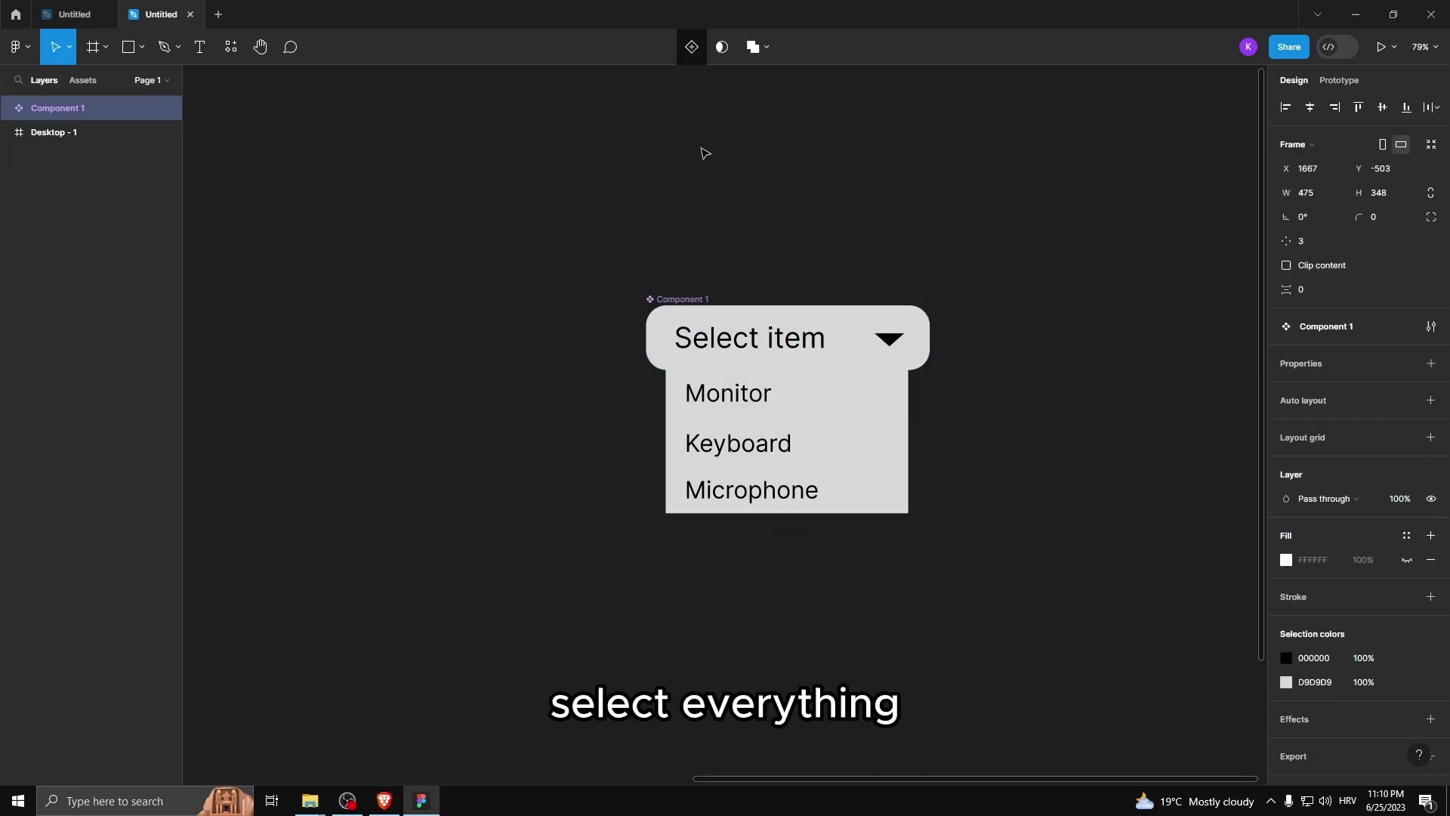
click(691, 51)
scroll(821, 415, up, 1)
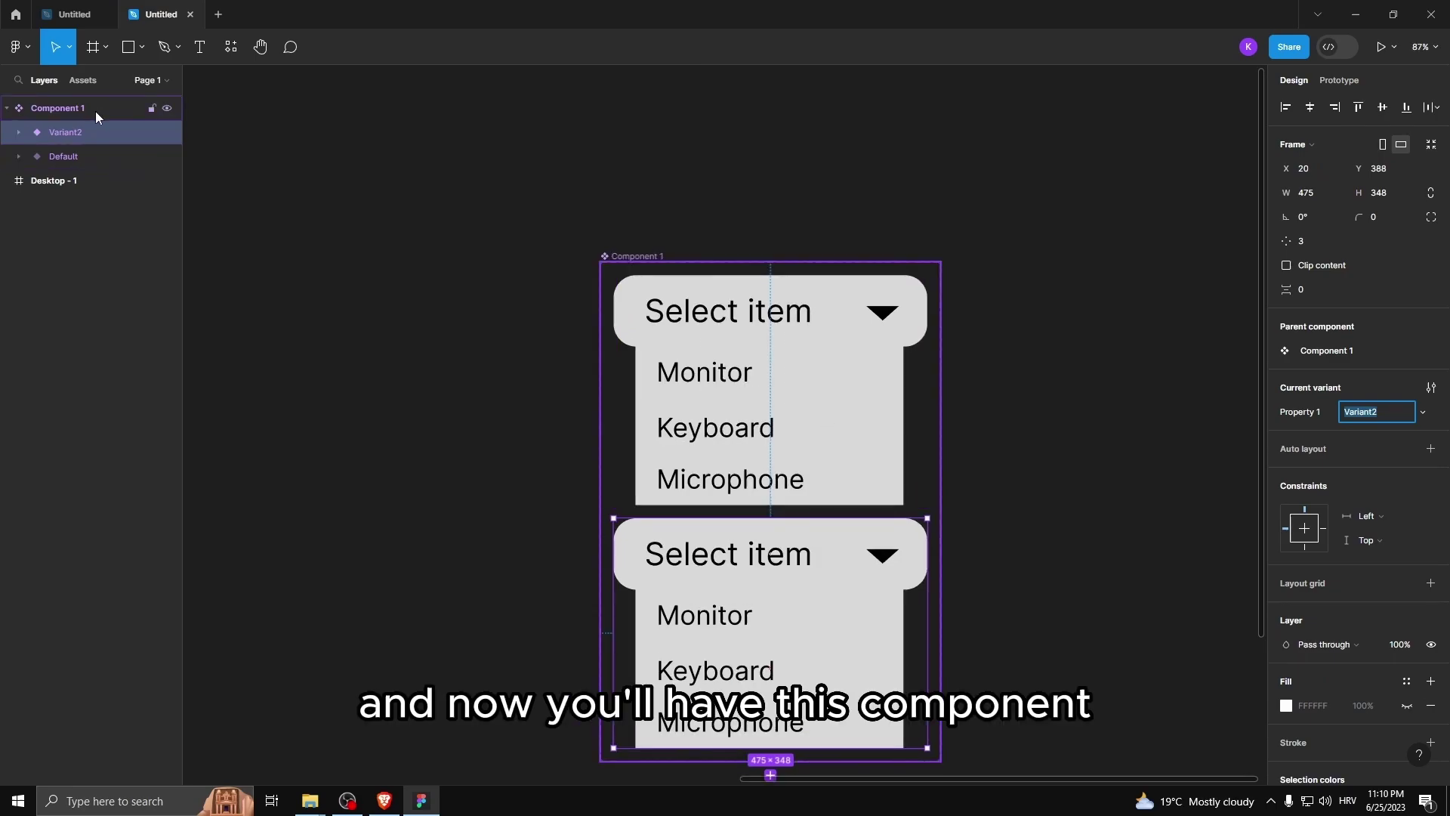
Rename the Default variant's Frame 10 list layer to 'drop down menu'
click(81, 163)
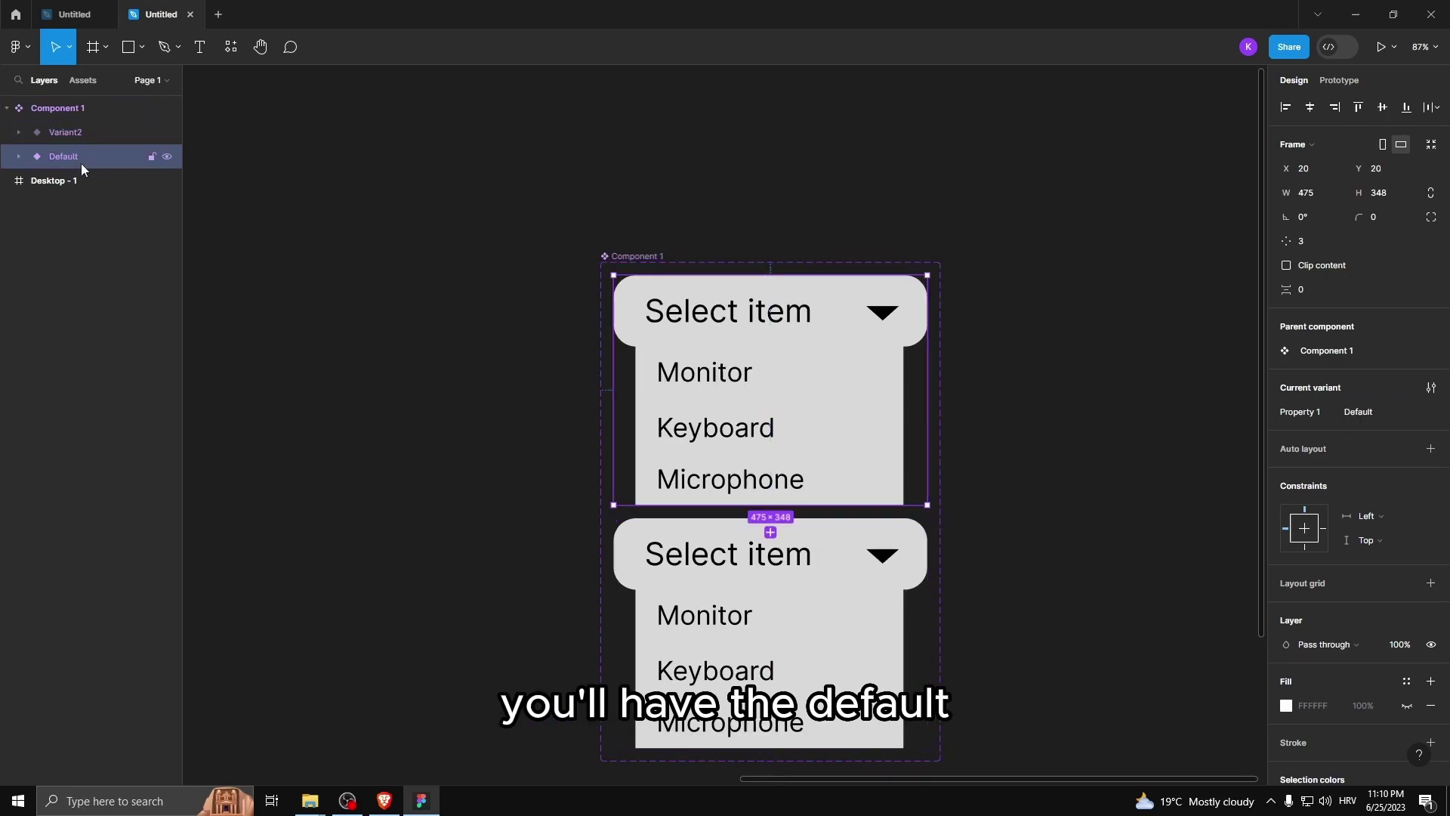
click(18, 156)
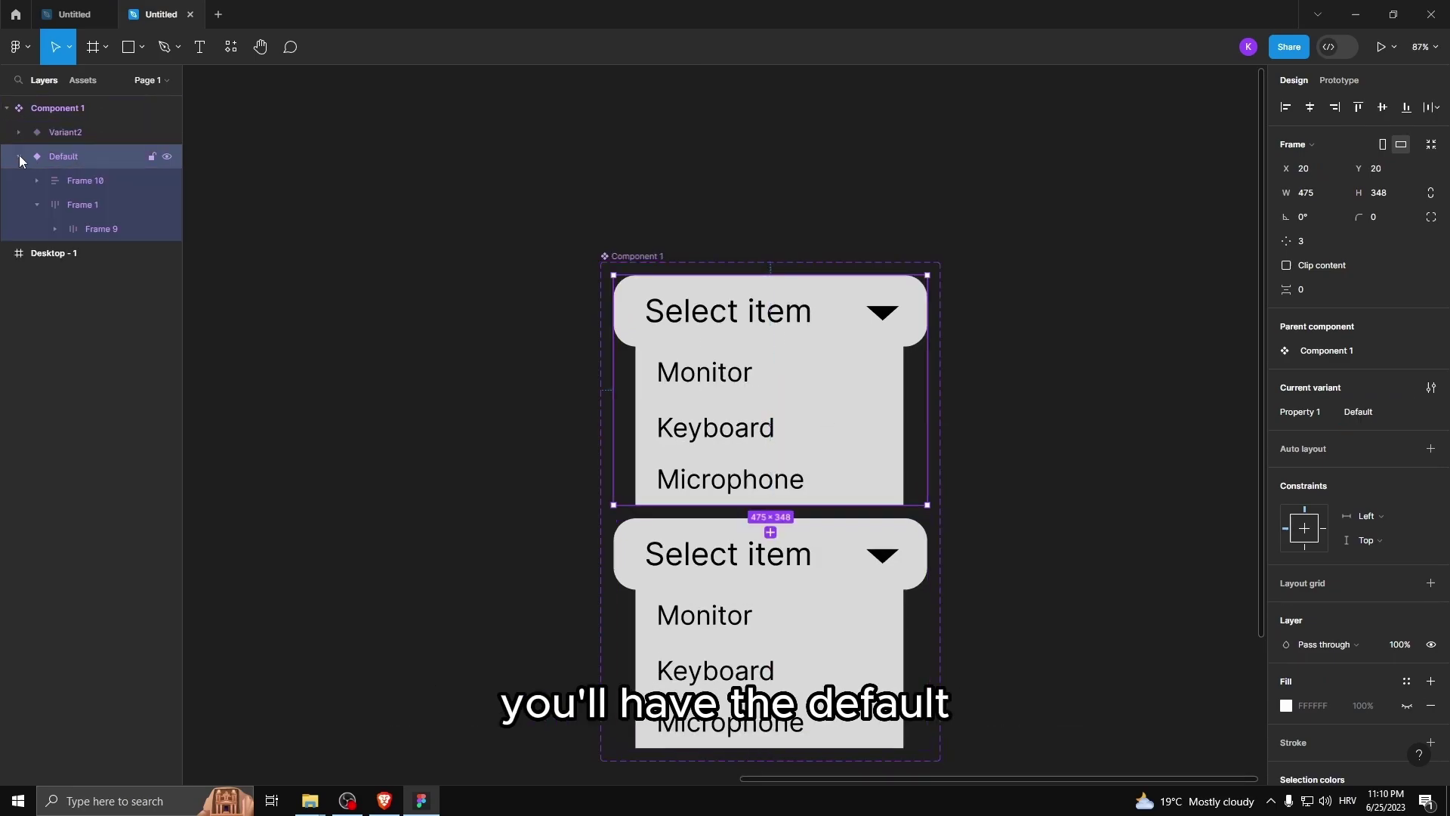
click(108, 181)
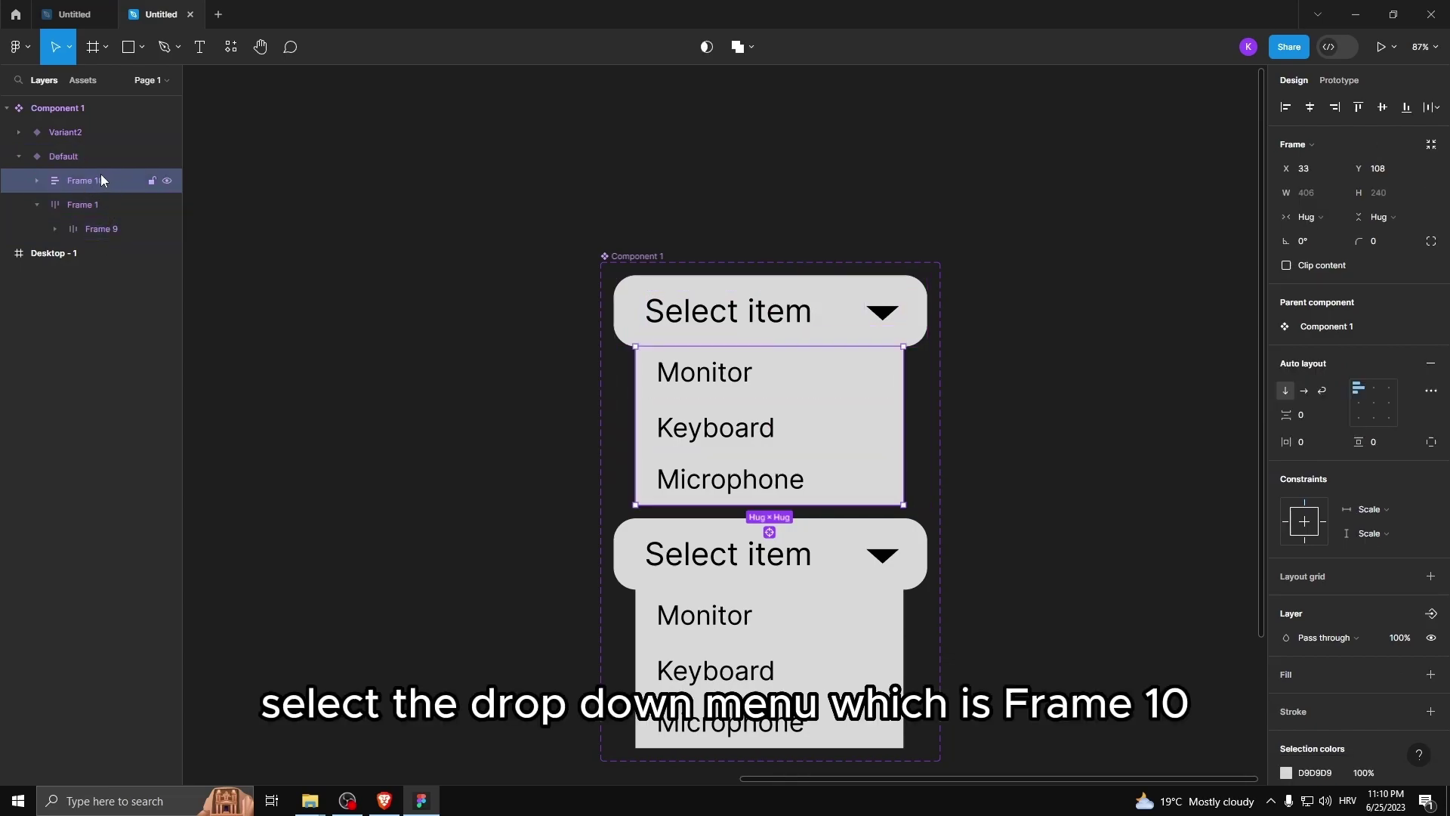
scroll(835, 420, up, 2)
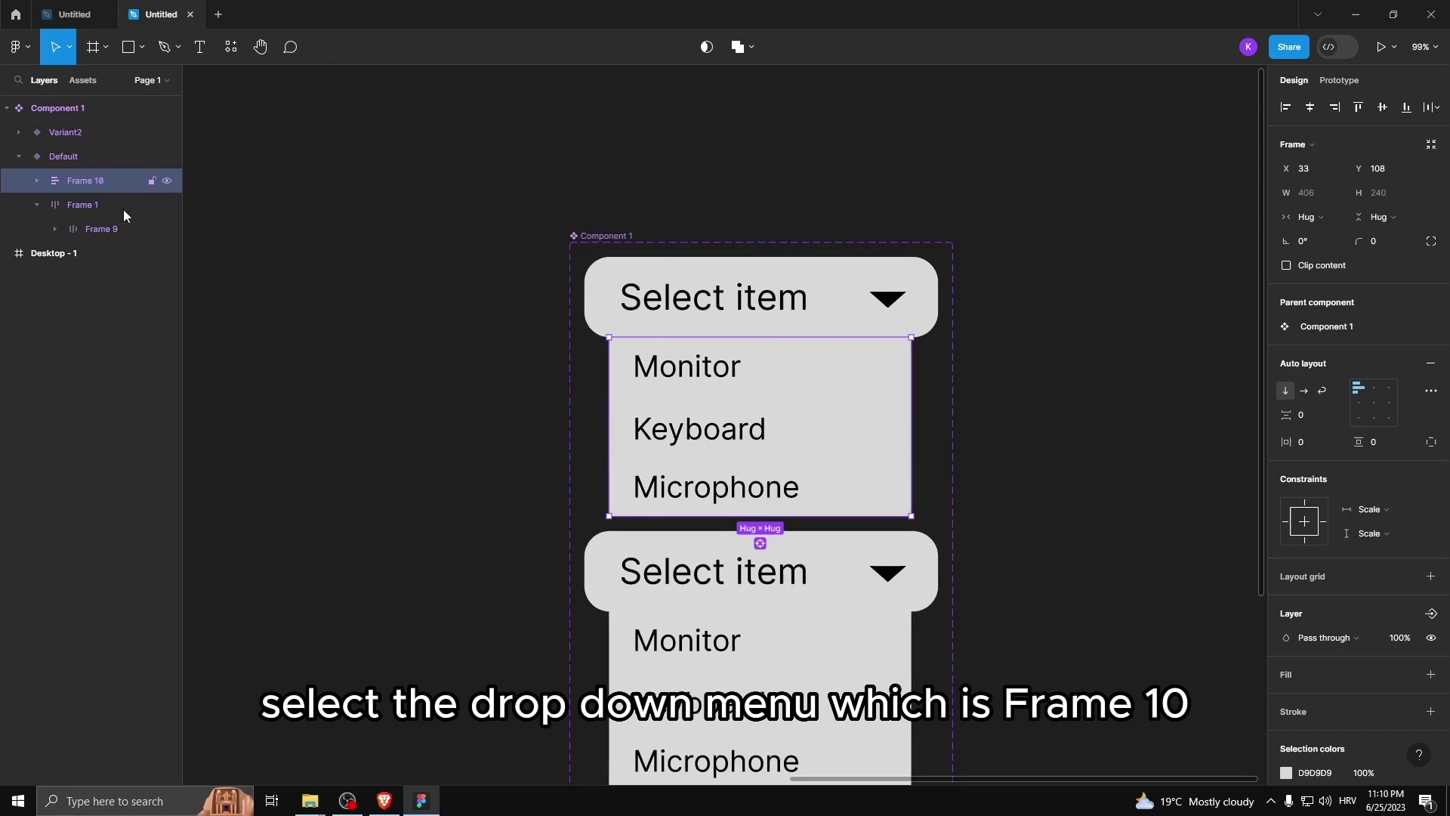
scroll(753, 503, up, 3)
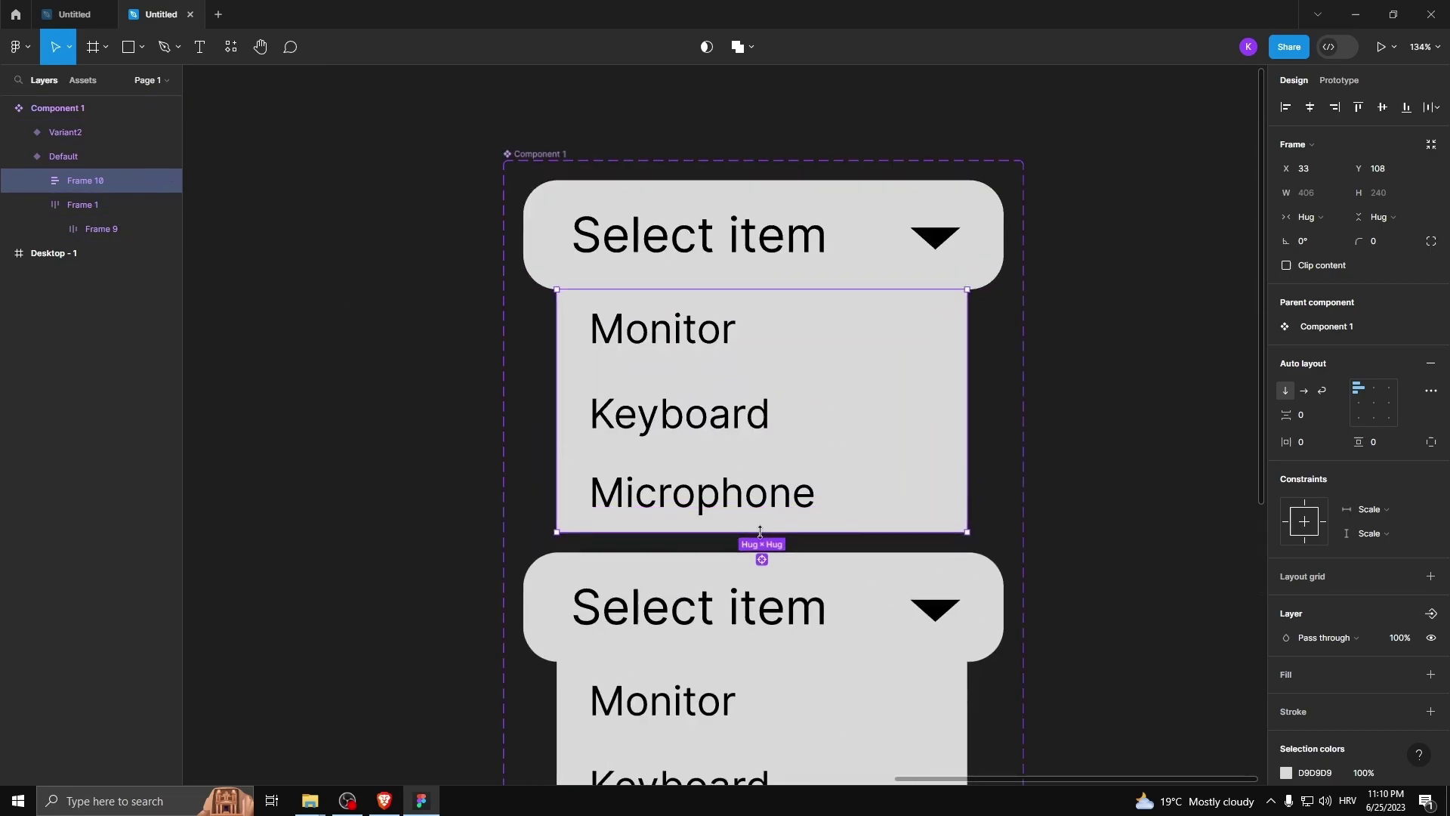
double_click(74, 183)
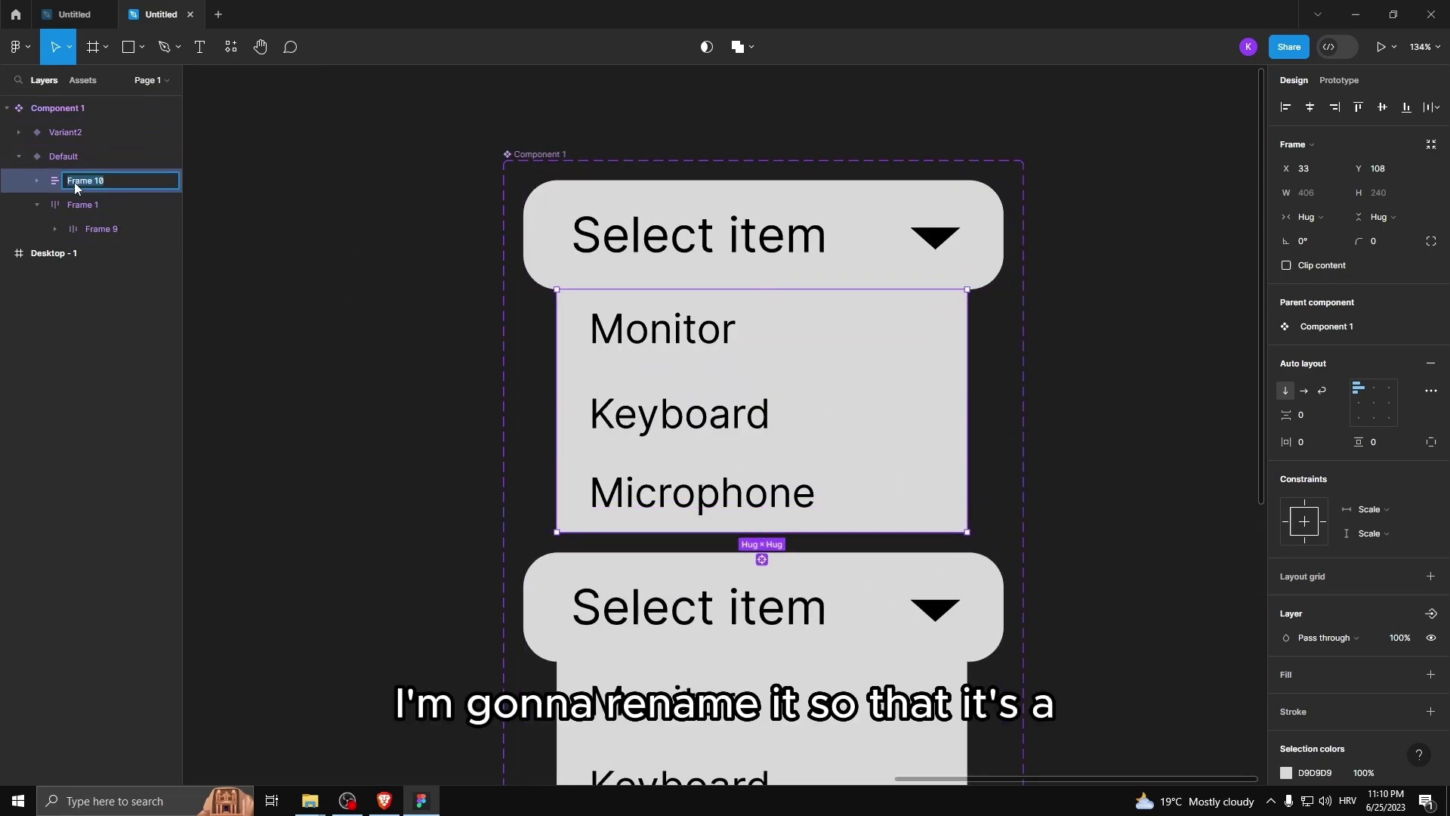
text(drop down menu)
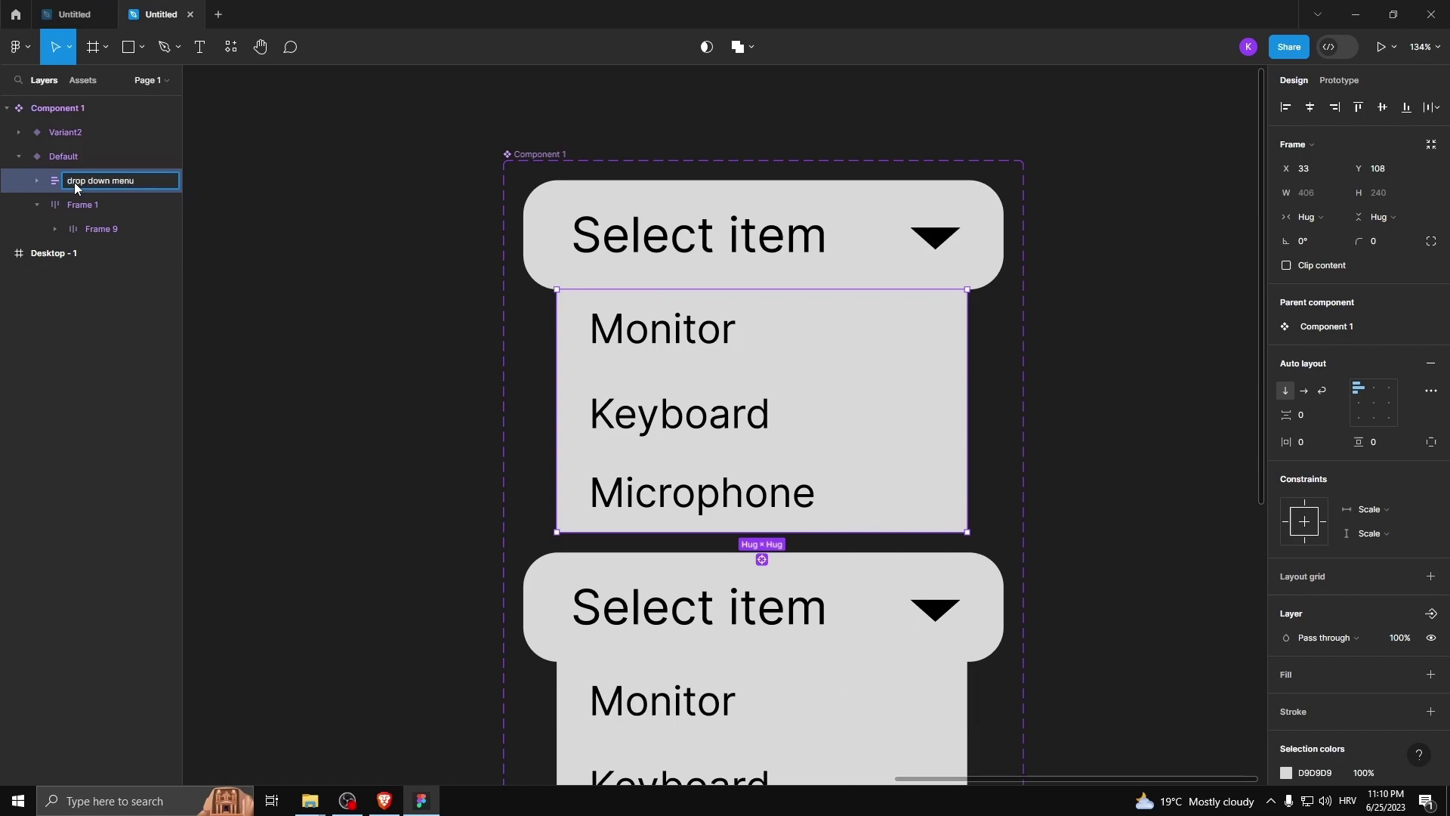
Enable Clip content on the drop down menu and collapse it to a thin strip under Select item
click(271, 312)
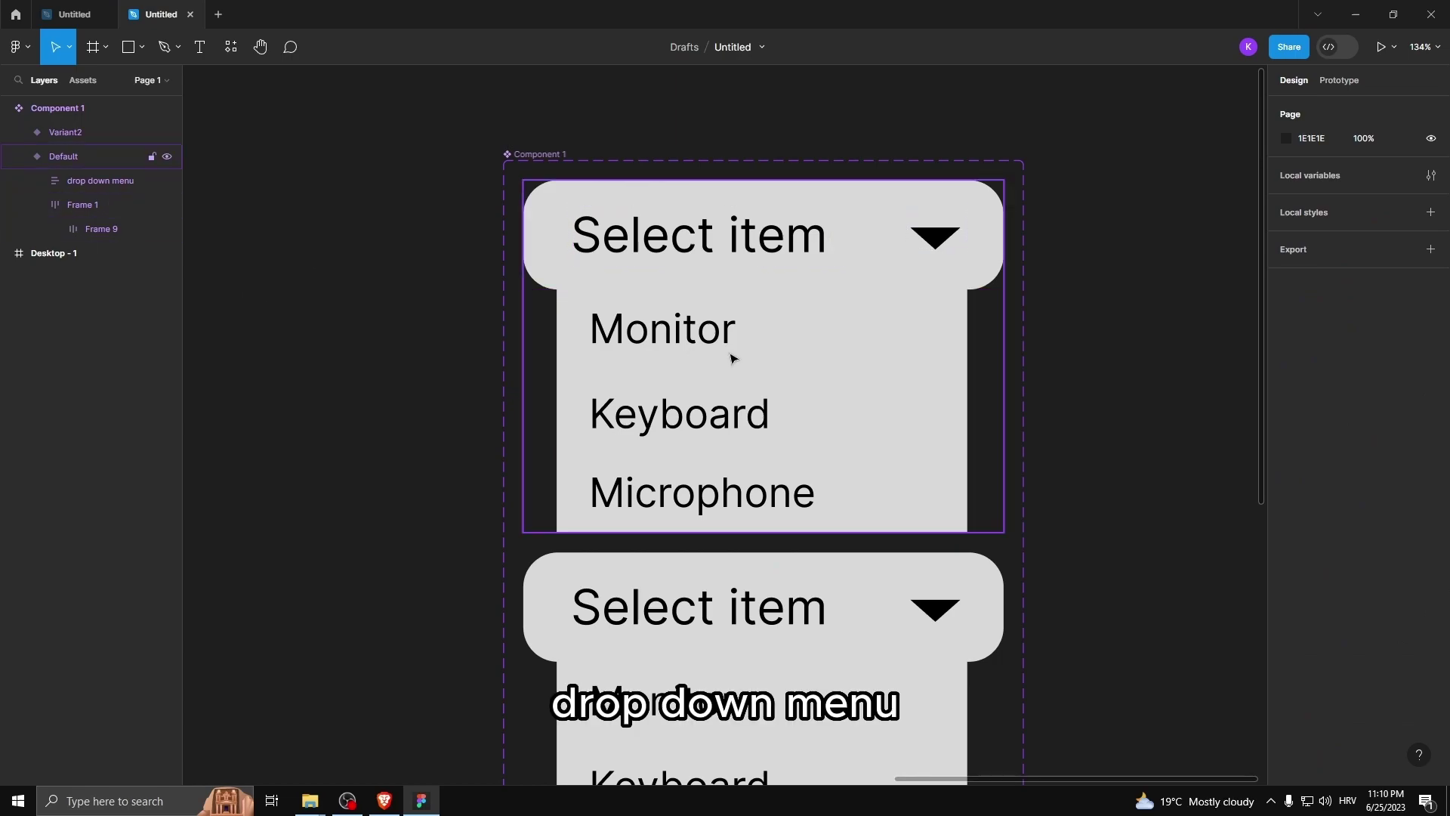
click(78, 181)
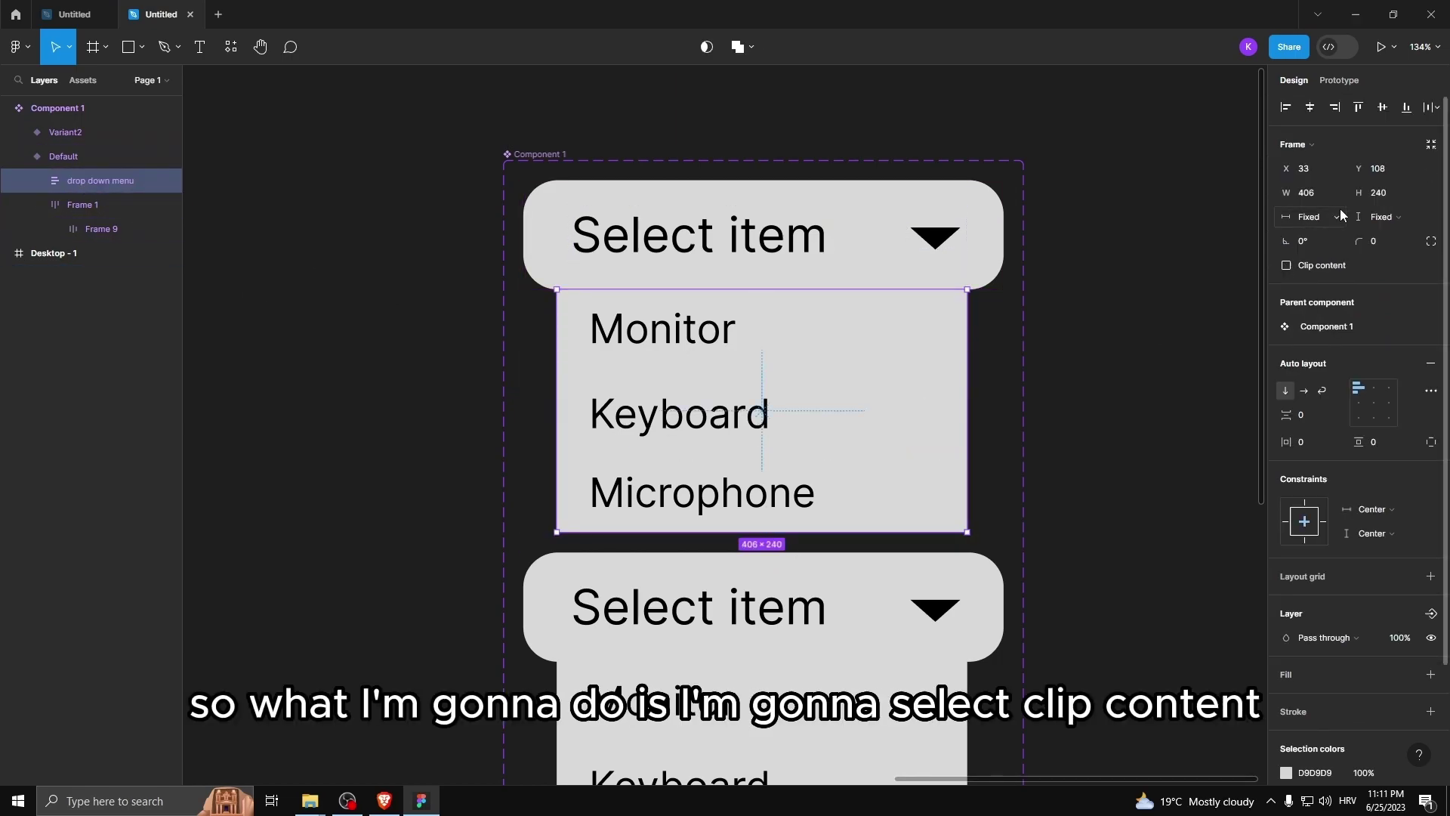
click(1287, 265)
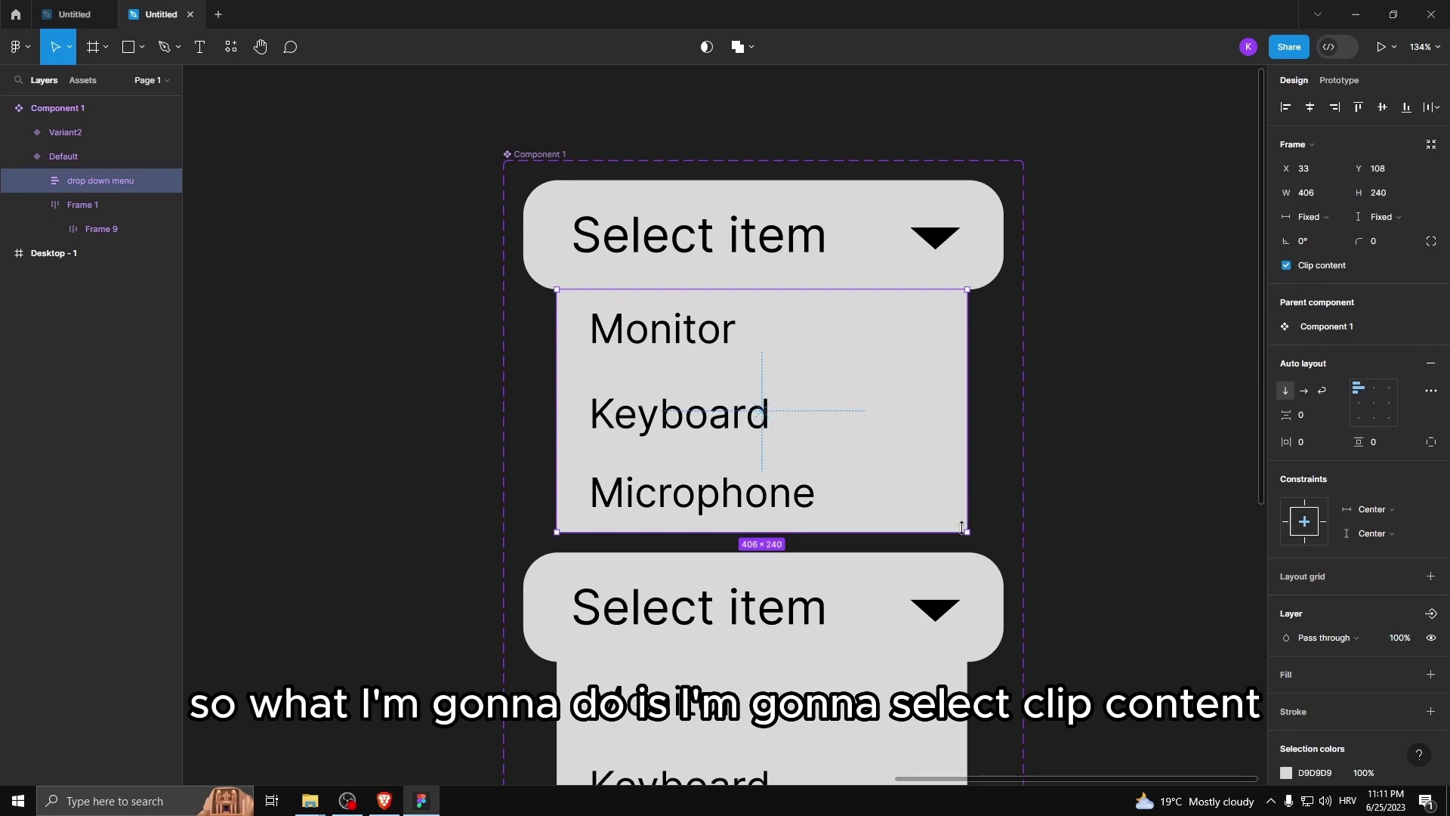
drag(968, 534, 963, 287)
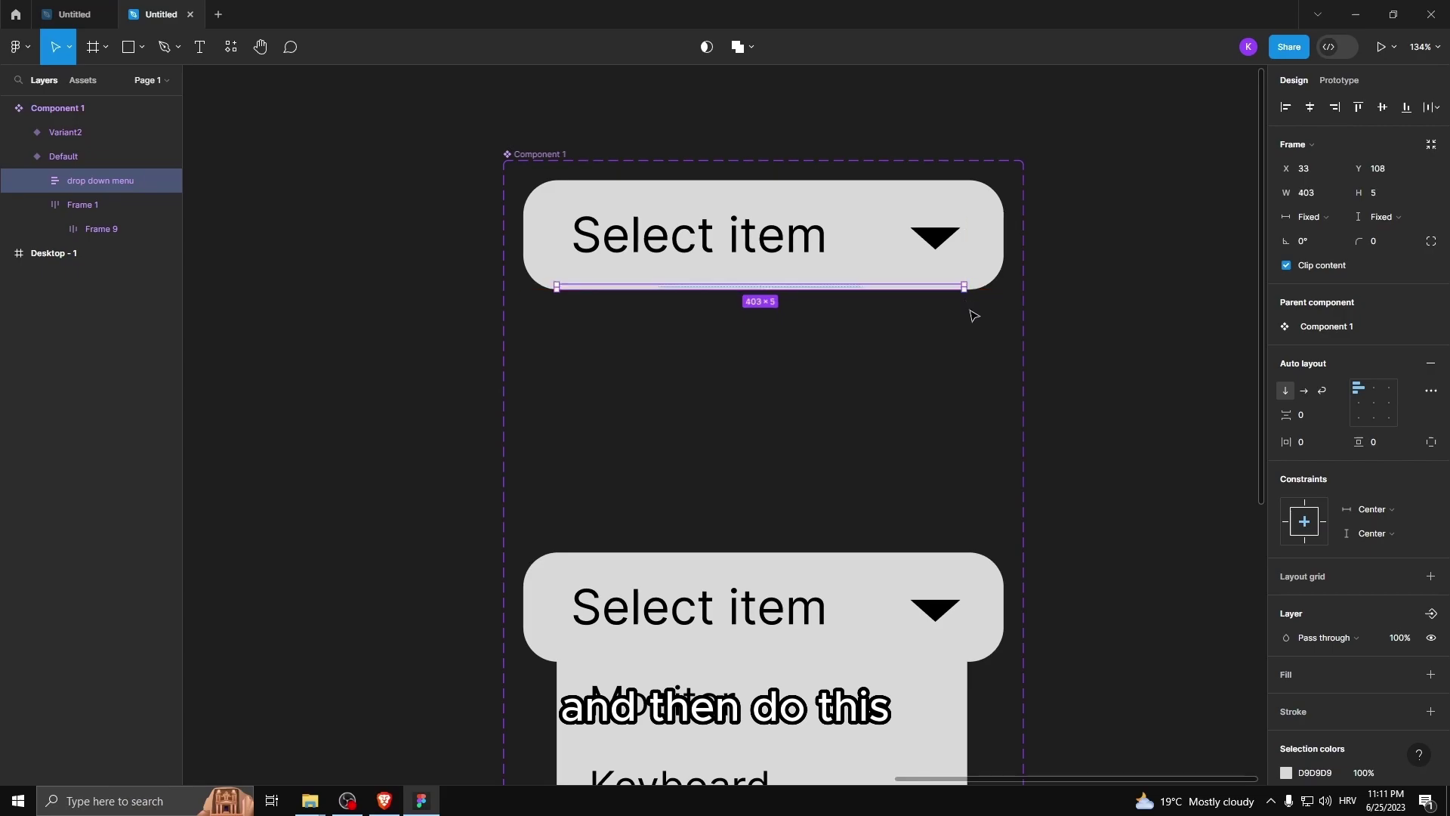
click(842, 350)
scroll(842, 349, down, 3)
key(Escape)
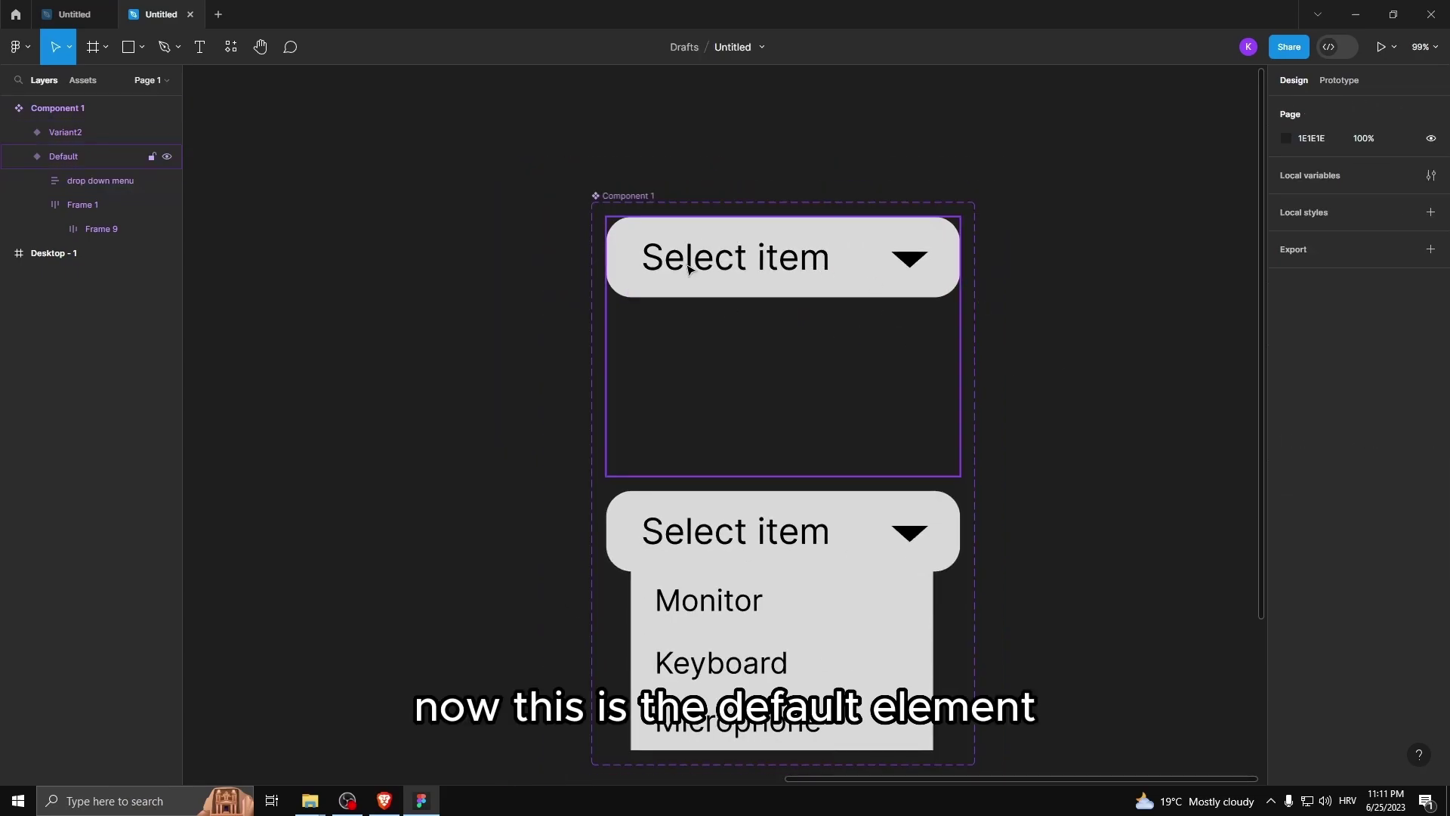
scroll(821, 257, down, 1)
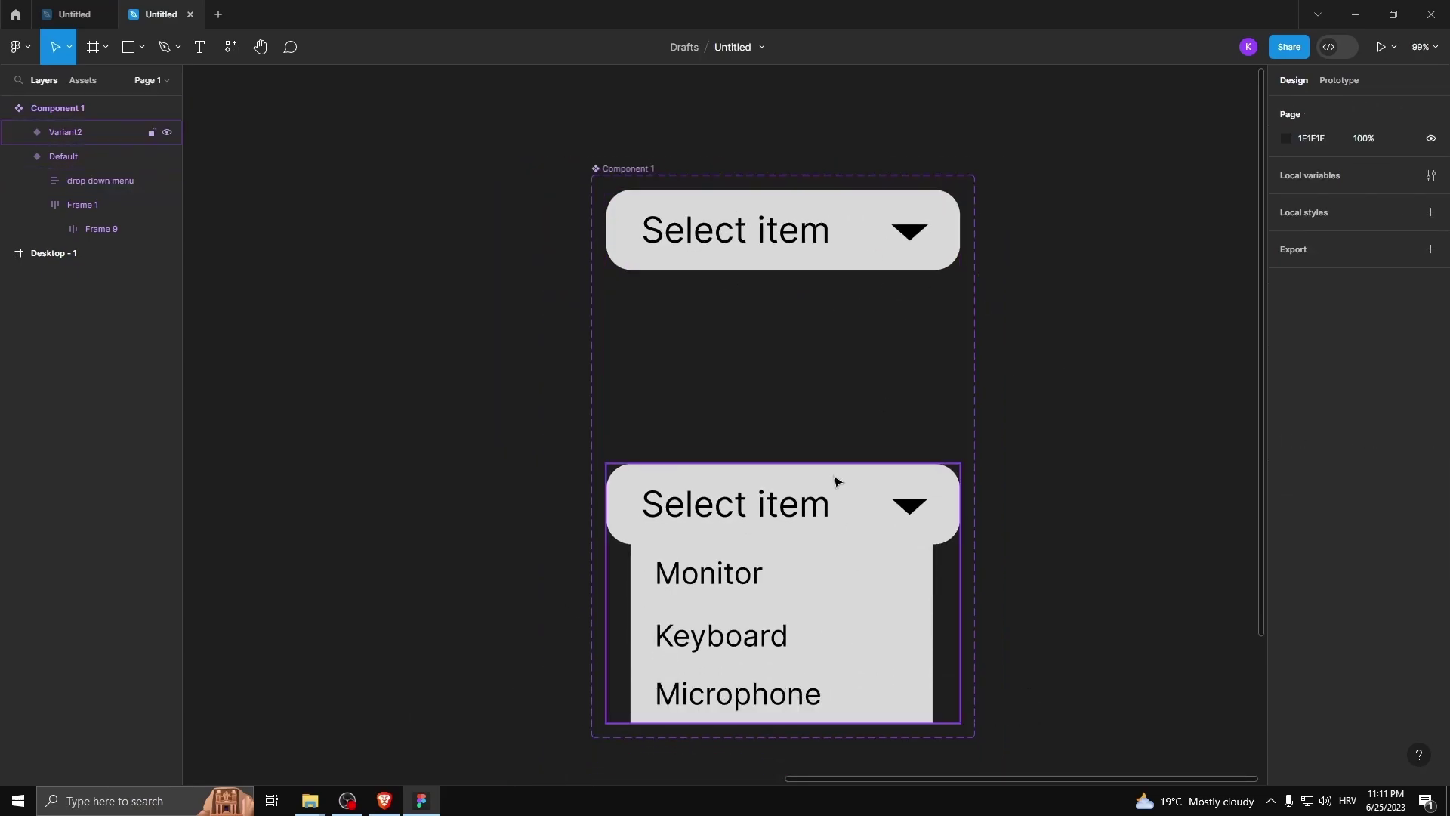
scroll(827, 327, down, 2)
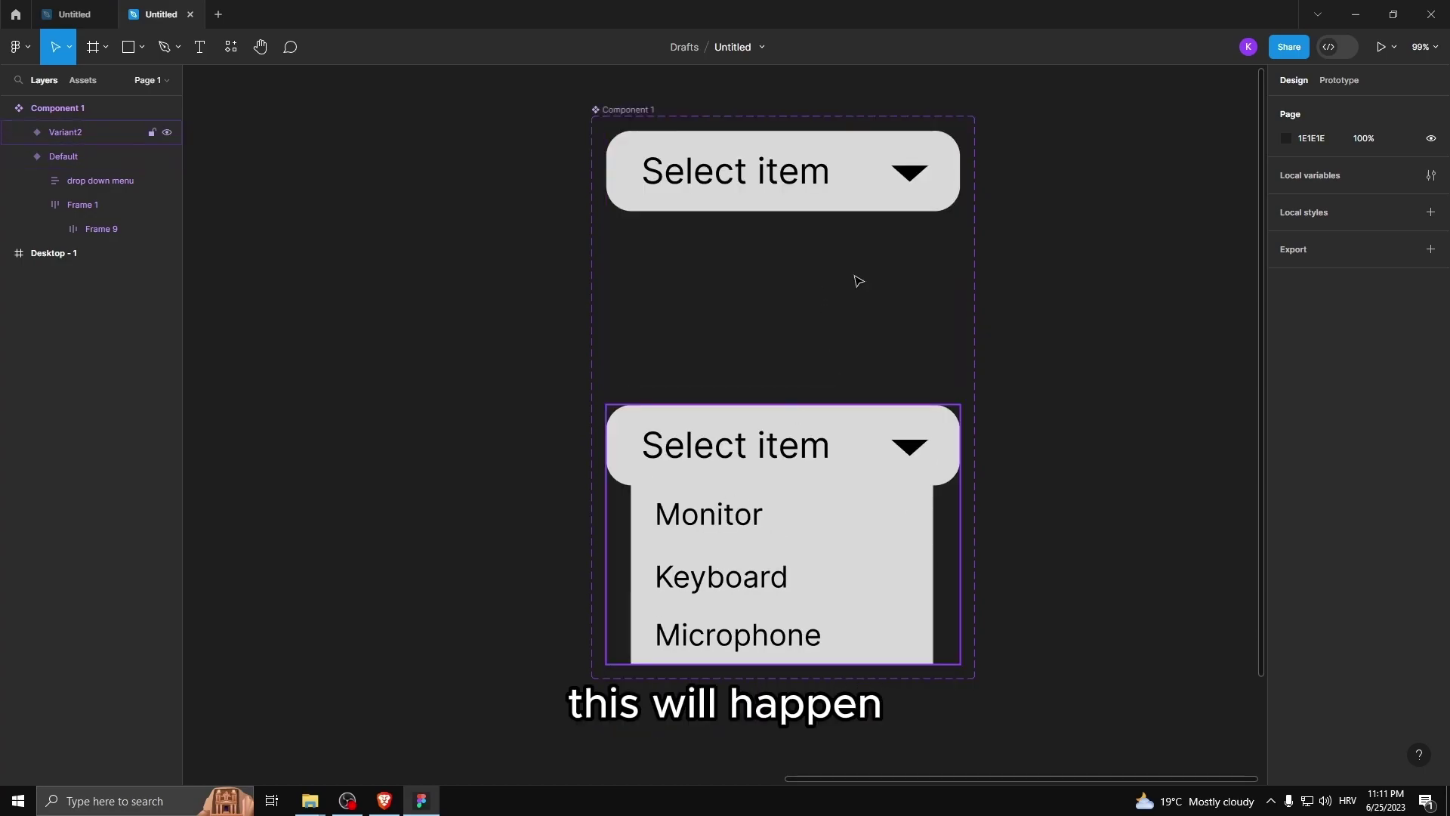
Drag a click connection from the Default variant to Variant2
click(1338, 80)
drag(959, 260, 979, 268)
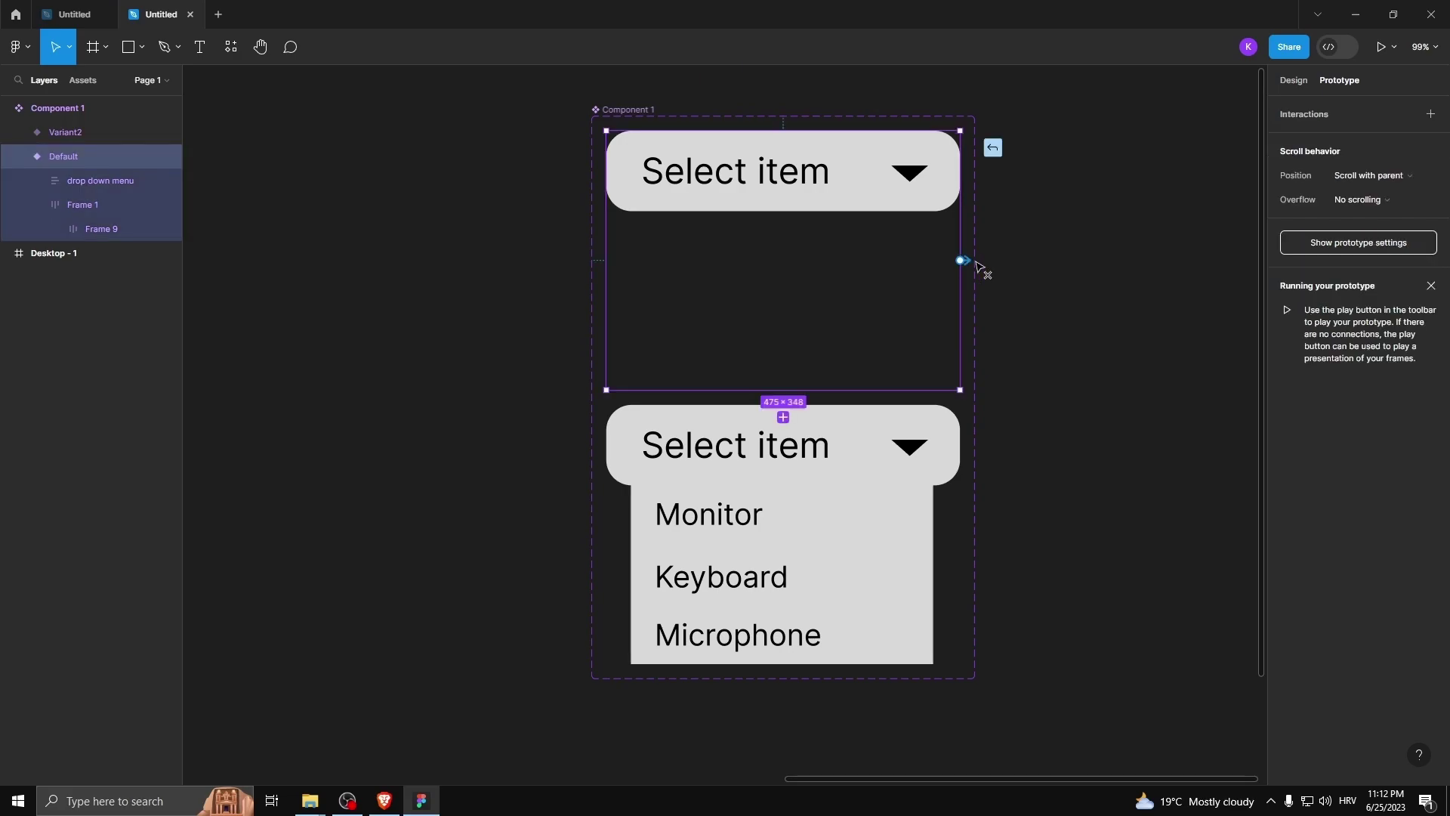
drag(1027, 316, 859, 430)
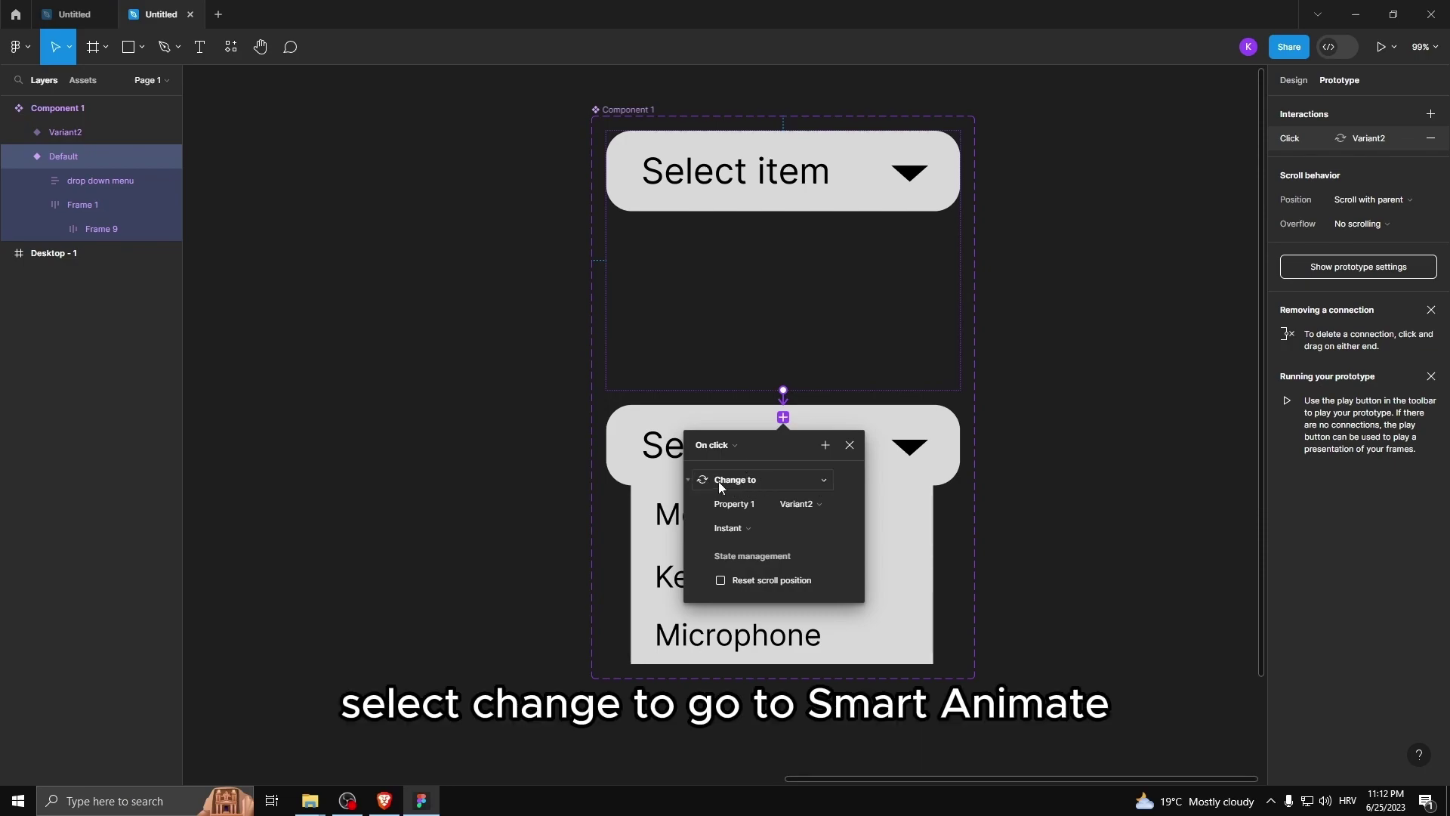
Set the transition to Smart animate with Ease out easing at 300ms
click(730, 527)
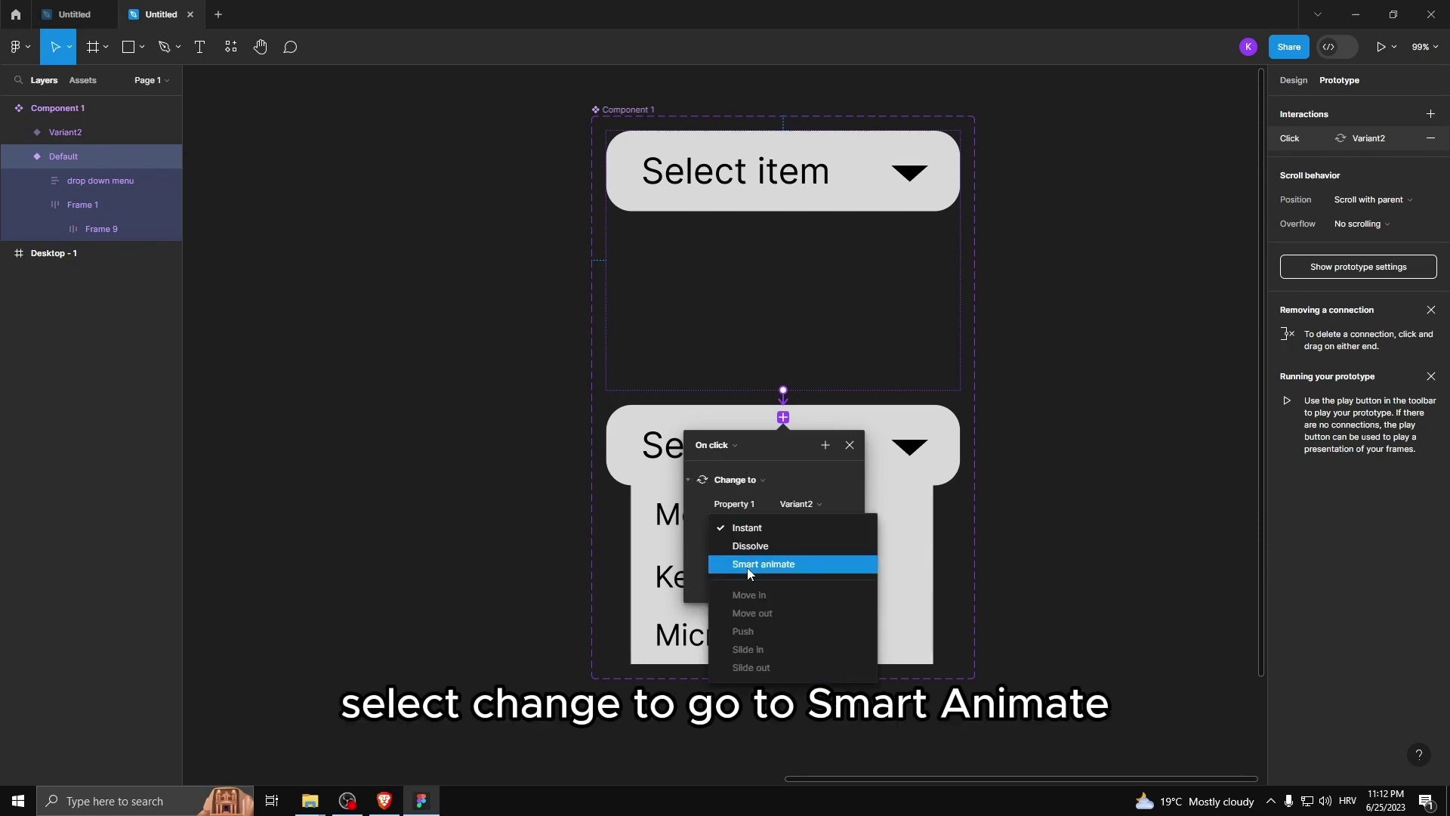
click(748, 565)
click(779, 550)
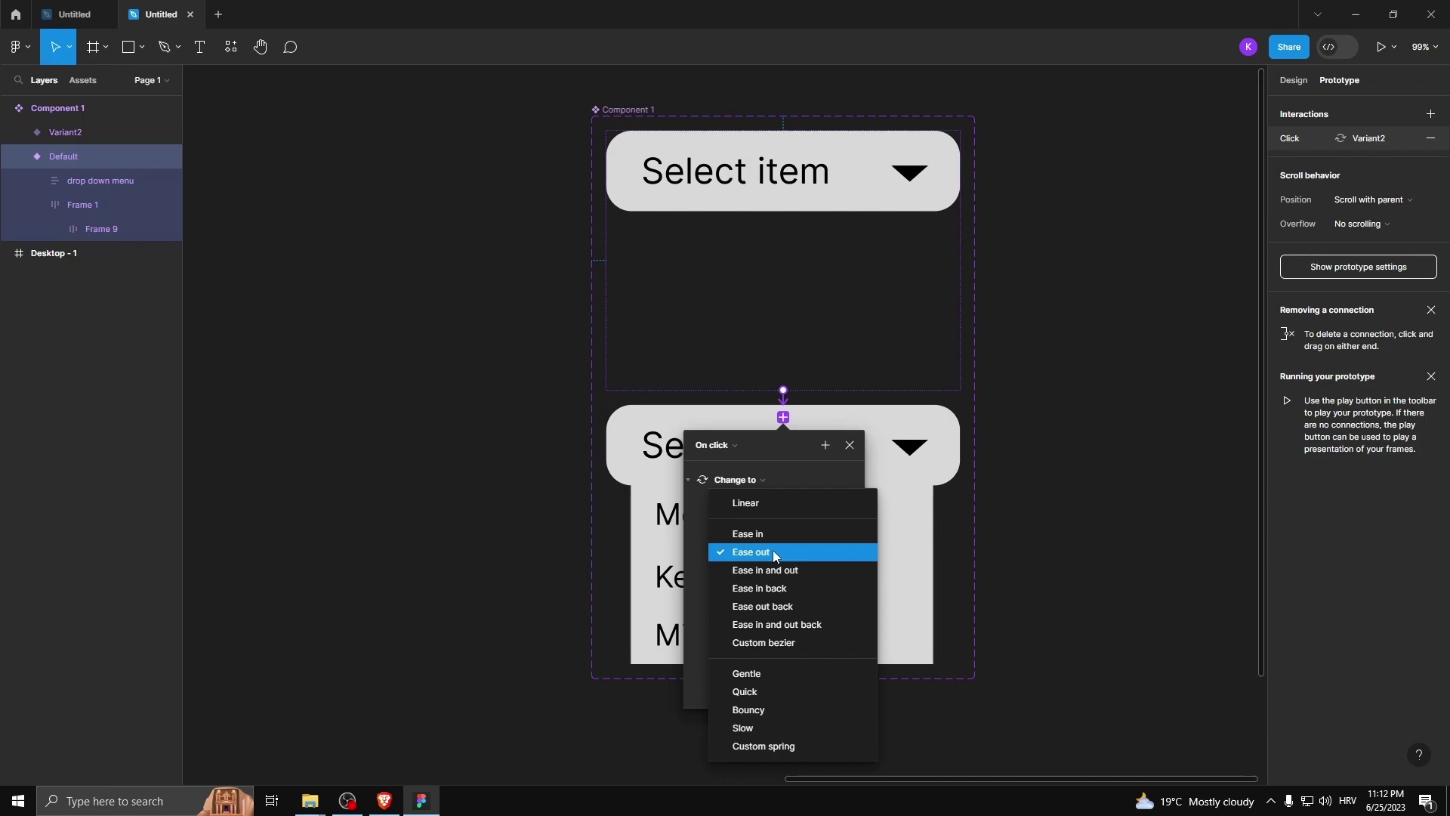
click(772, 550)
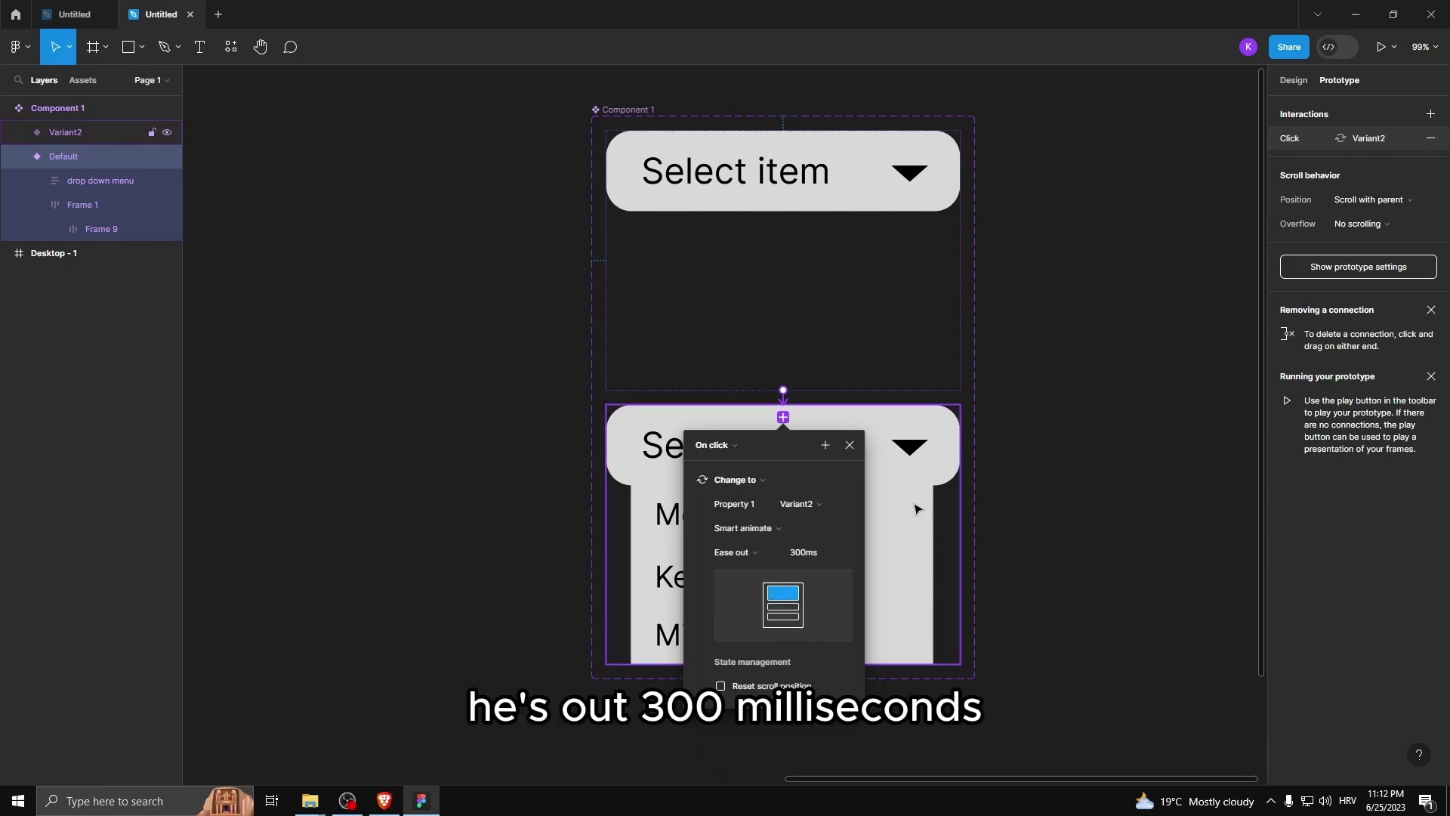
click(972, 405)
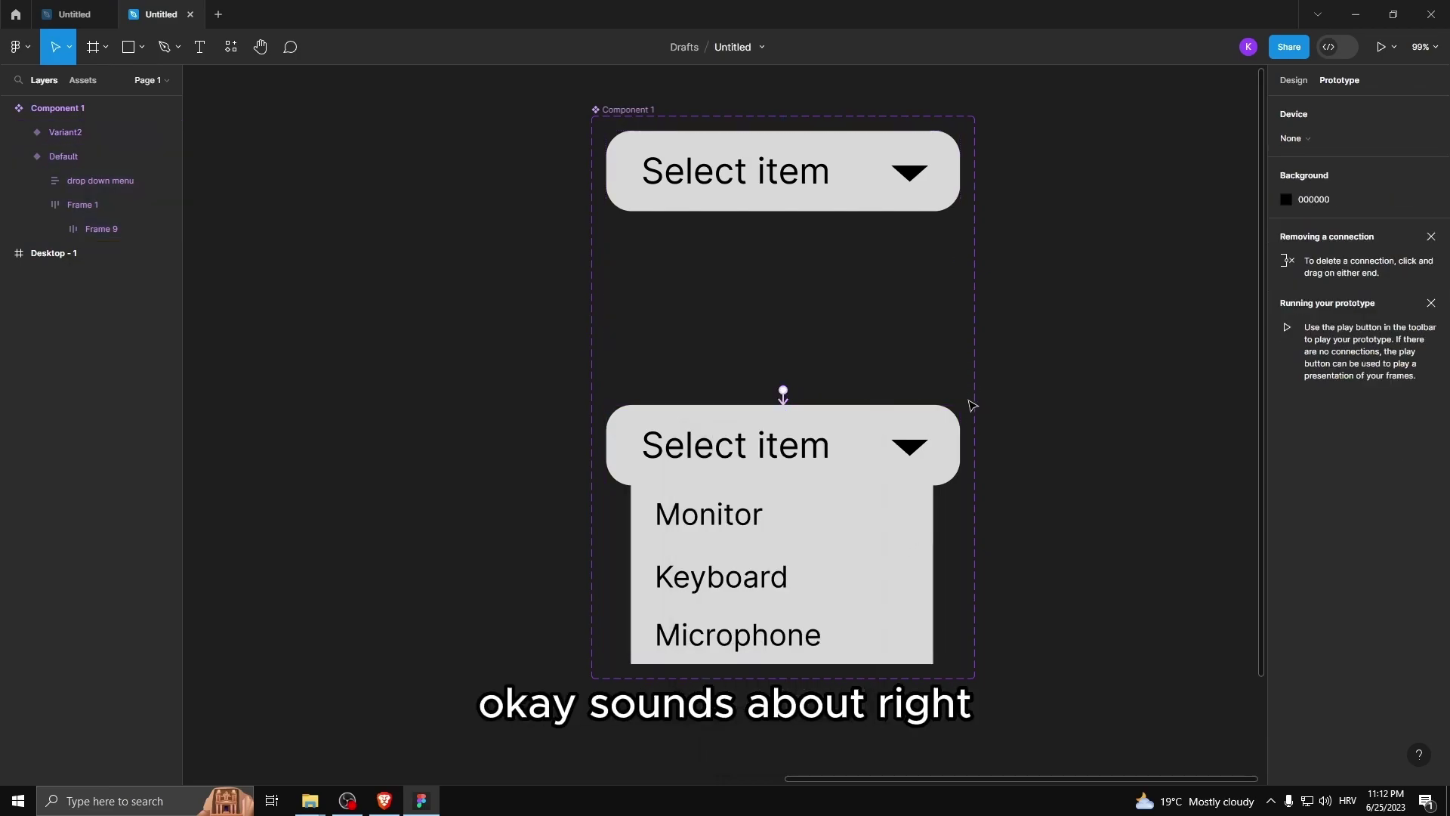
scroll(754, 326, down, 3)
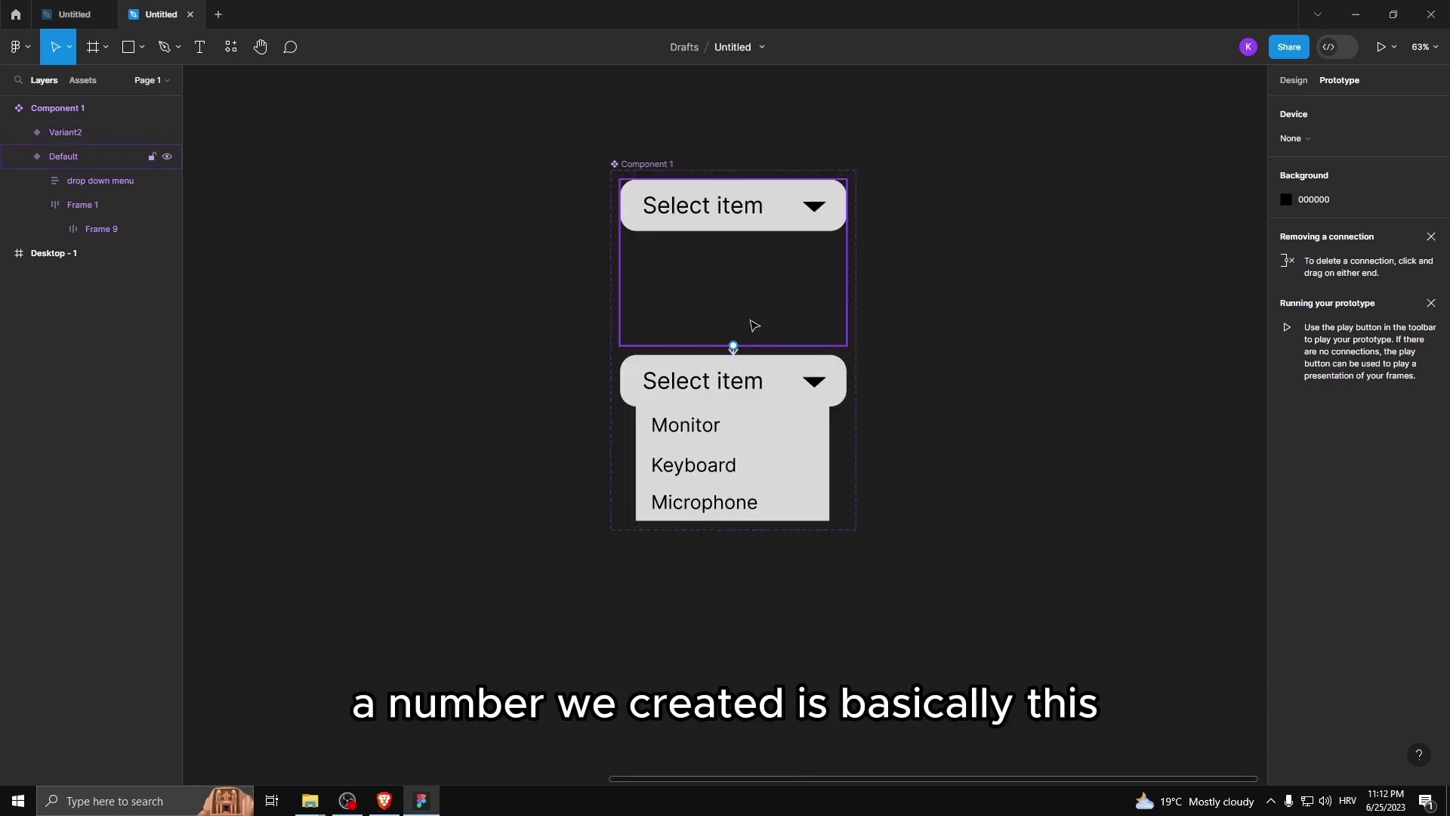
Alt-drag a Component 1 instance onto Desktop - 1 and check in presentation that its dropdown opens
click(771, 218)
scroll(1005, 290, down, 5)
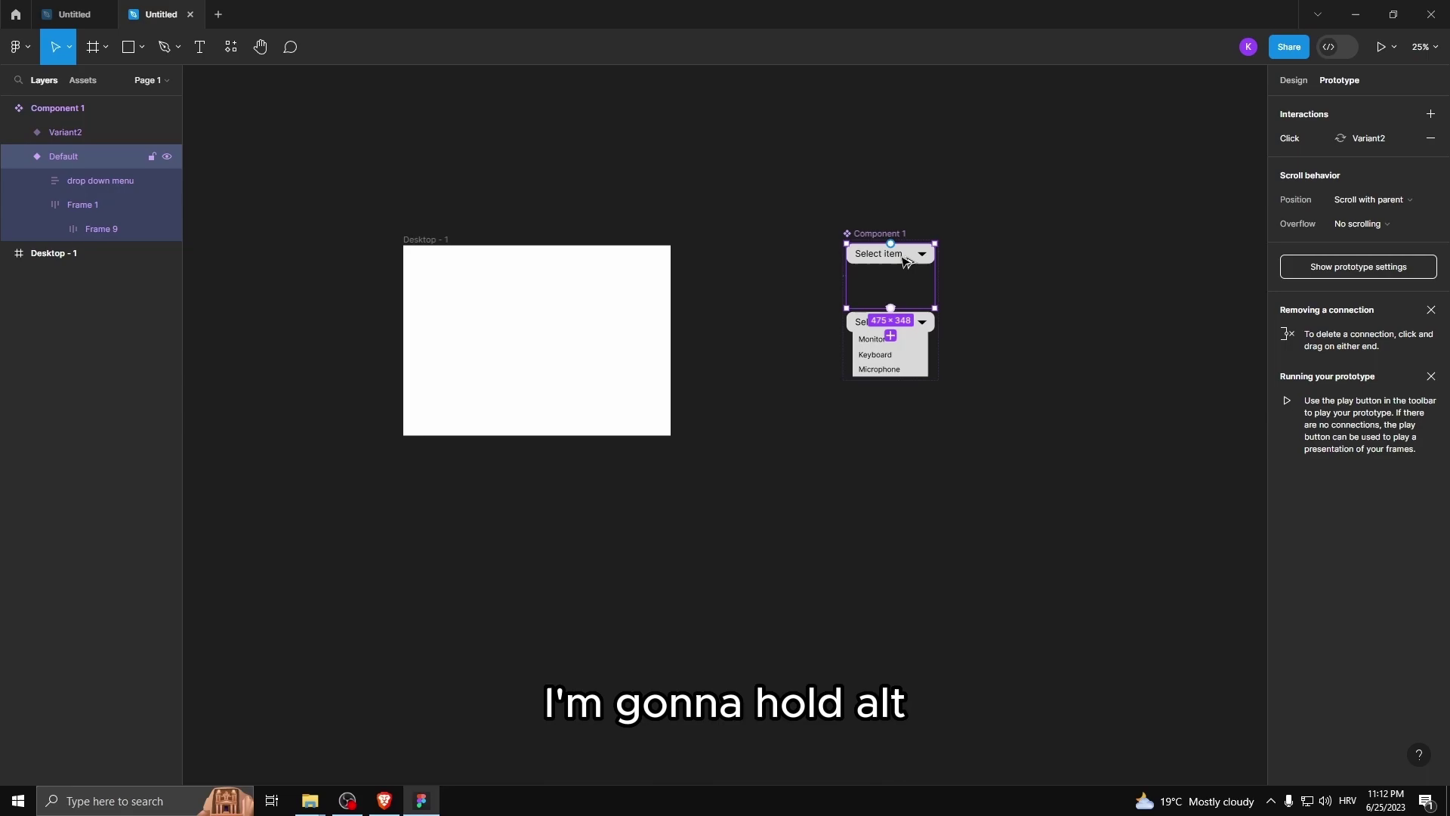
drag(903, 262, 552, 321)
click(696, 304)
click(1381, 47)
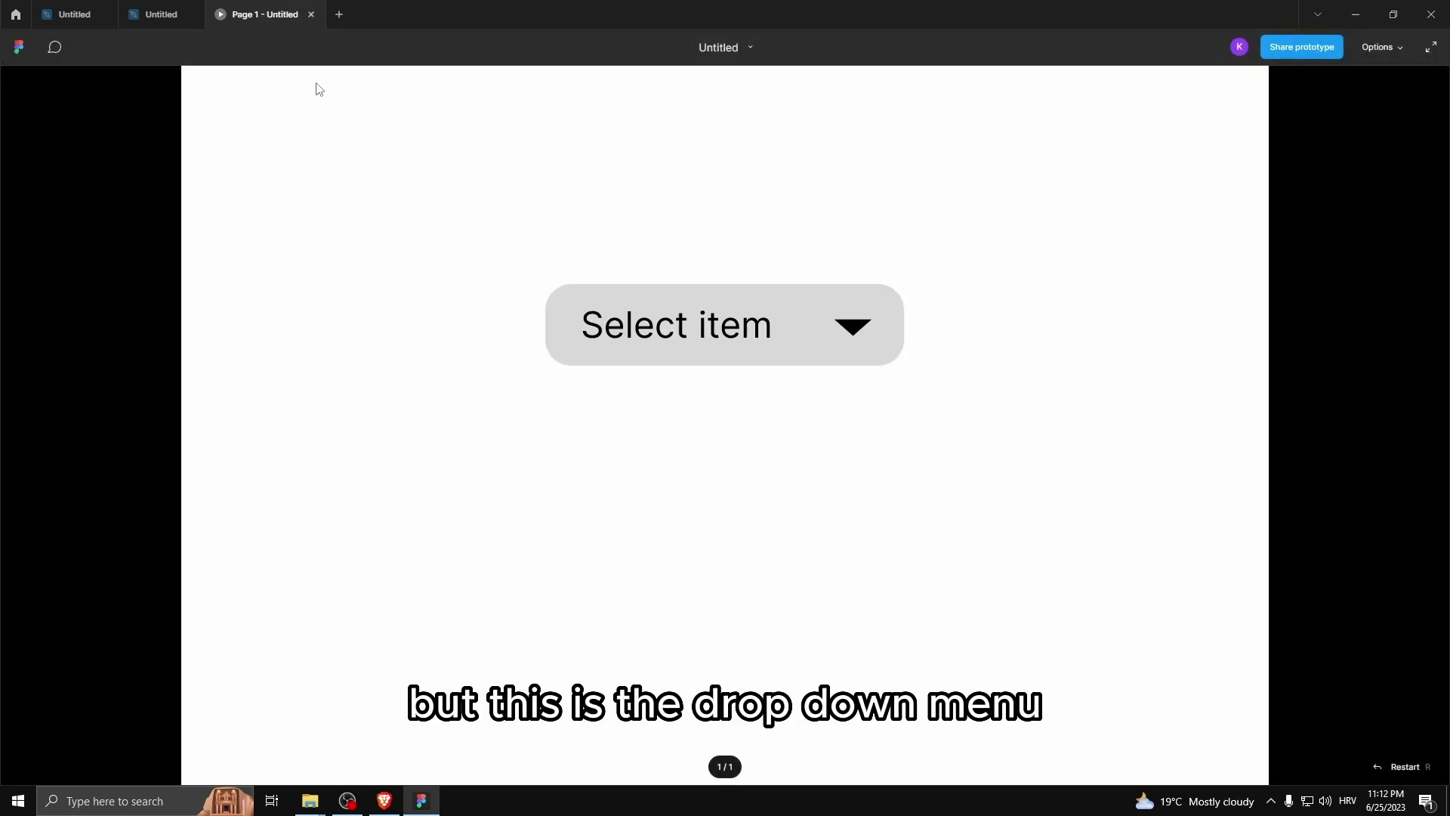
click(731, 338)
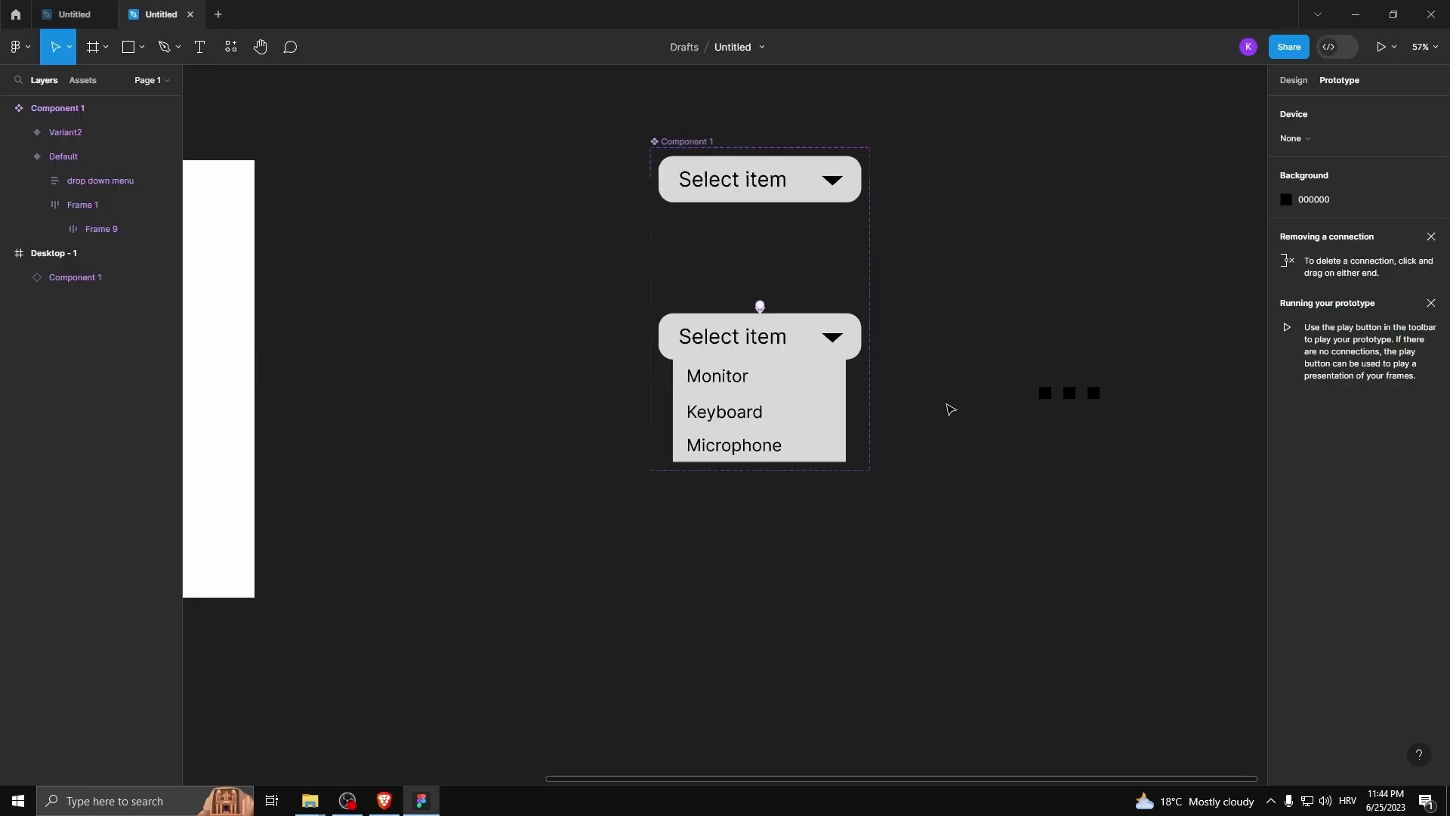
Add Variant3 below Variant2 as a copy of the open dropdown, then reselect Variant2
scroll(949, 407, up, 3)
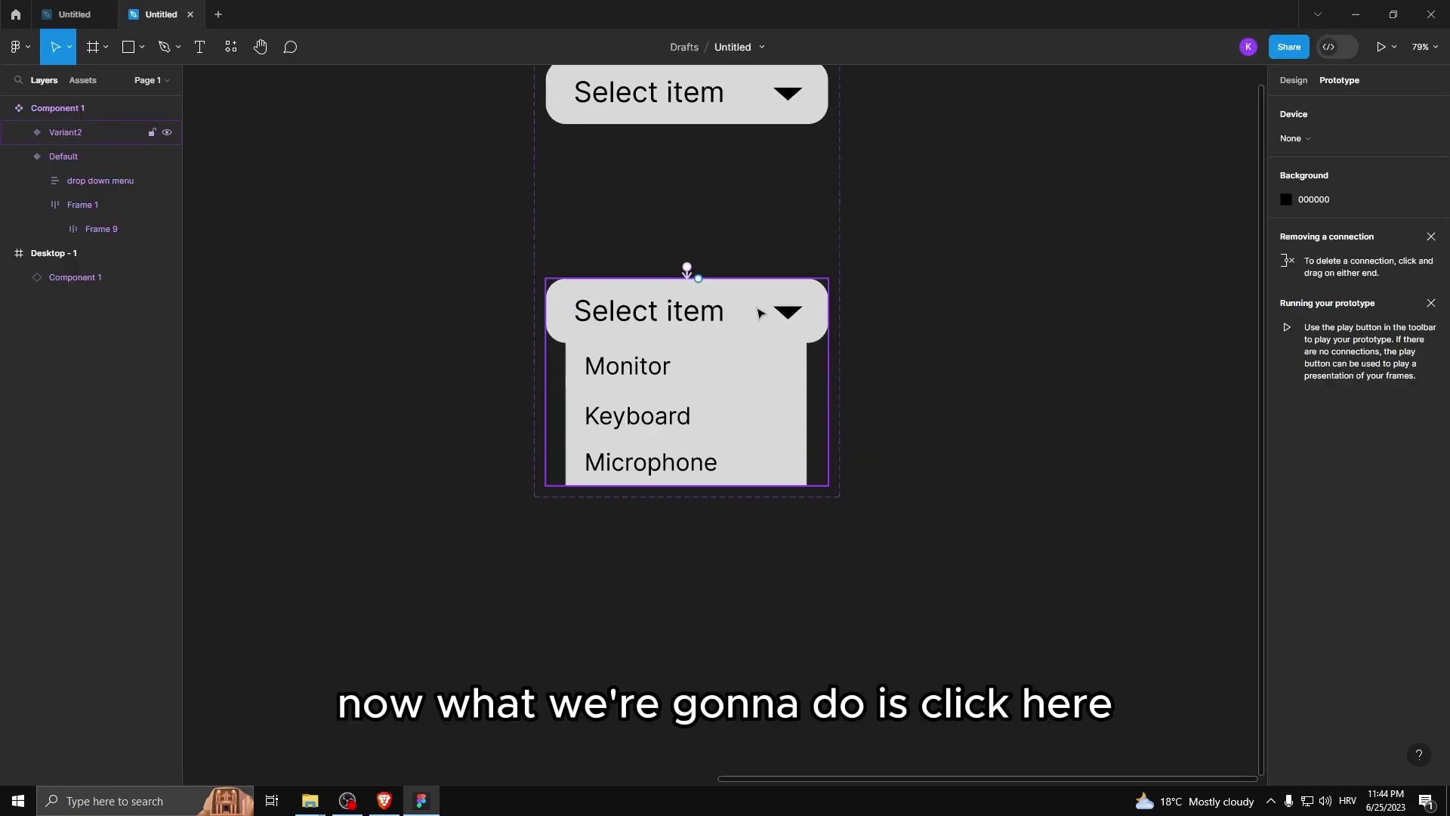
click(760, 313)
scroll(900, 431, left, 1)
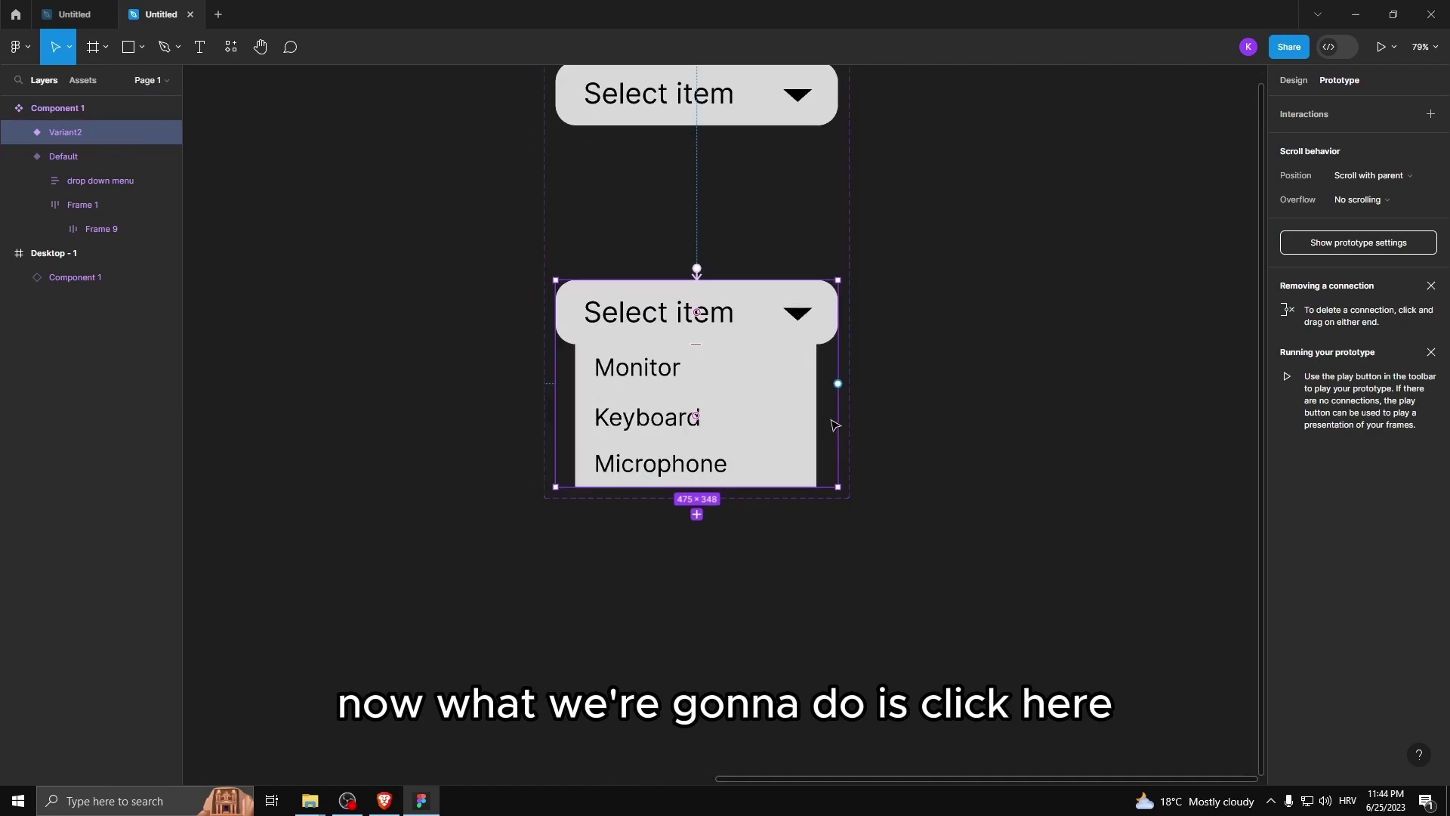
click(696, 514)
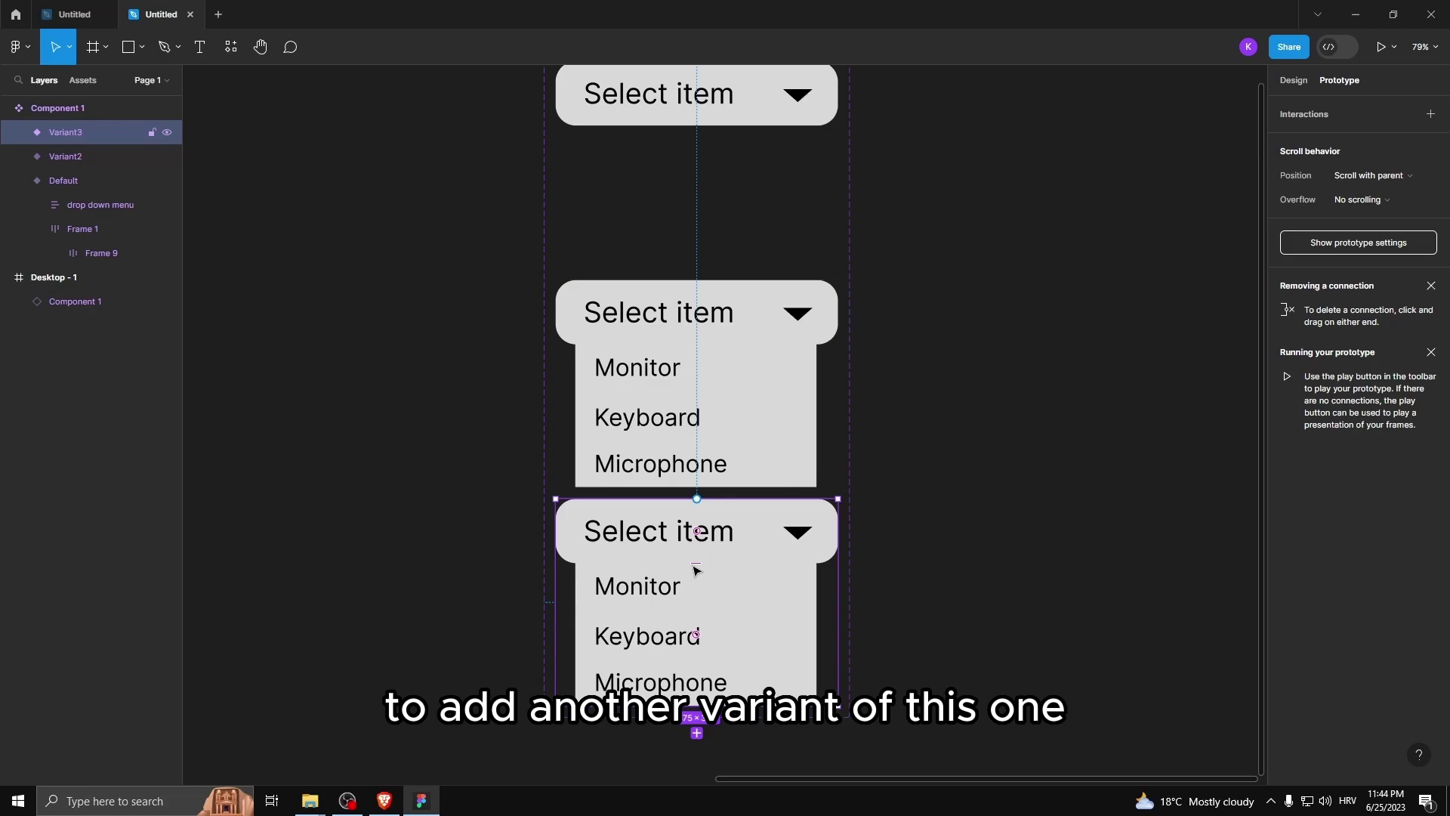
scroll(838, 550, down, 1)
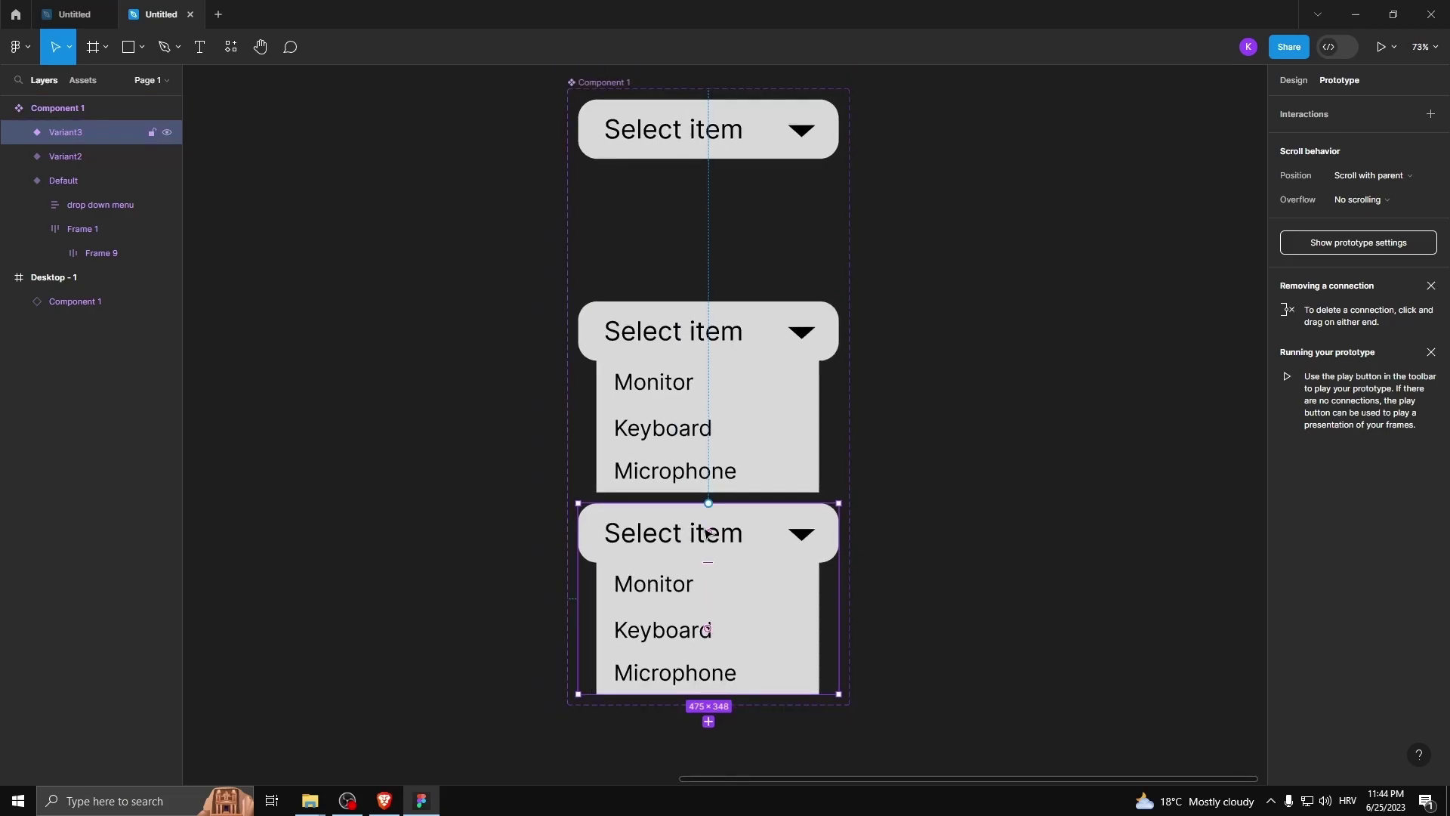
scroll(767, 547, up, 3)
click(636, 287)
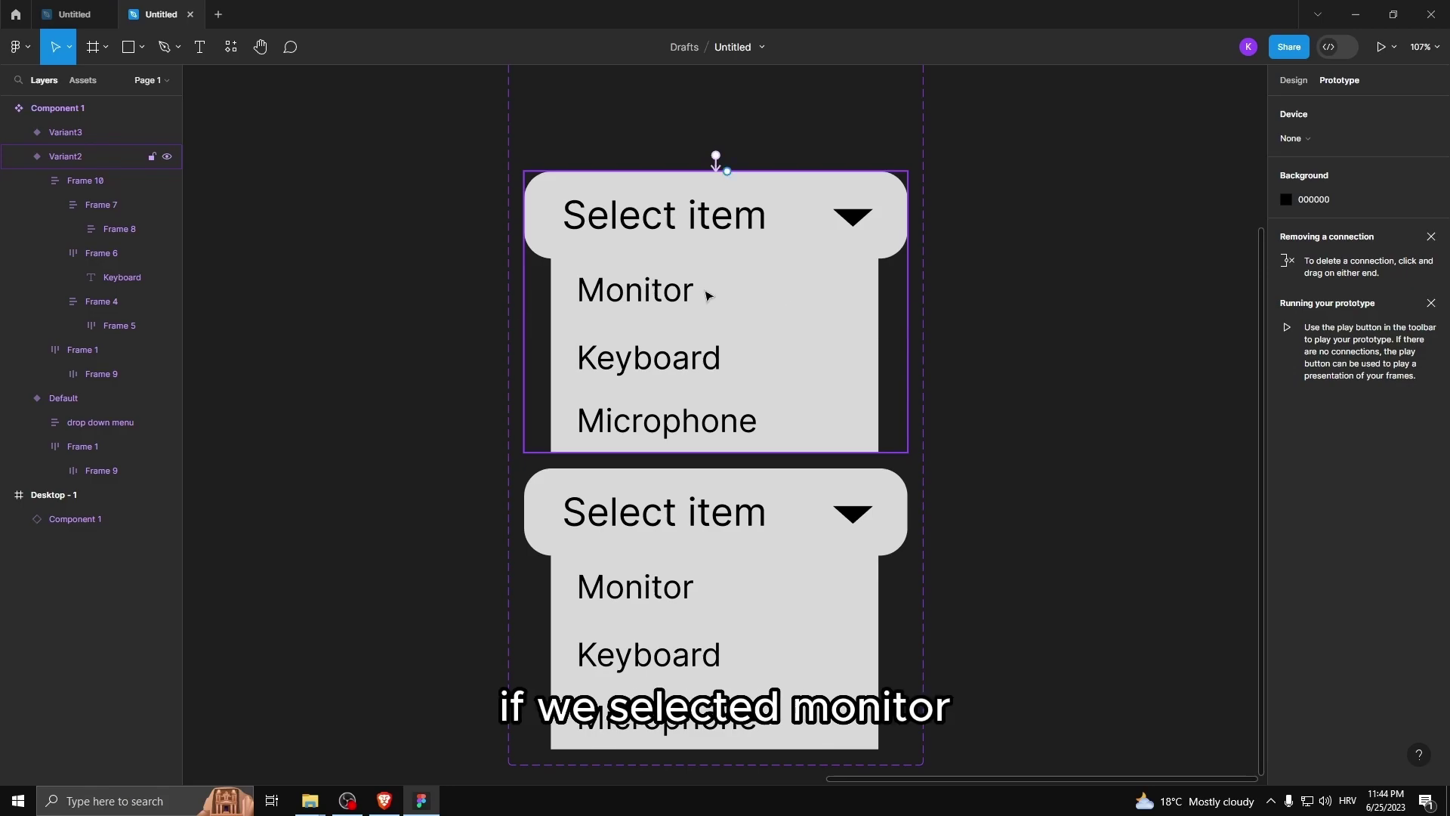
Select the item list frame (Frame 10) inside the lower Variant3 dropdown
click(613, 332)
scroll(637, 484, down, 1)
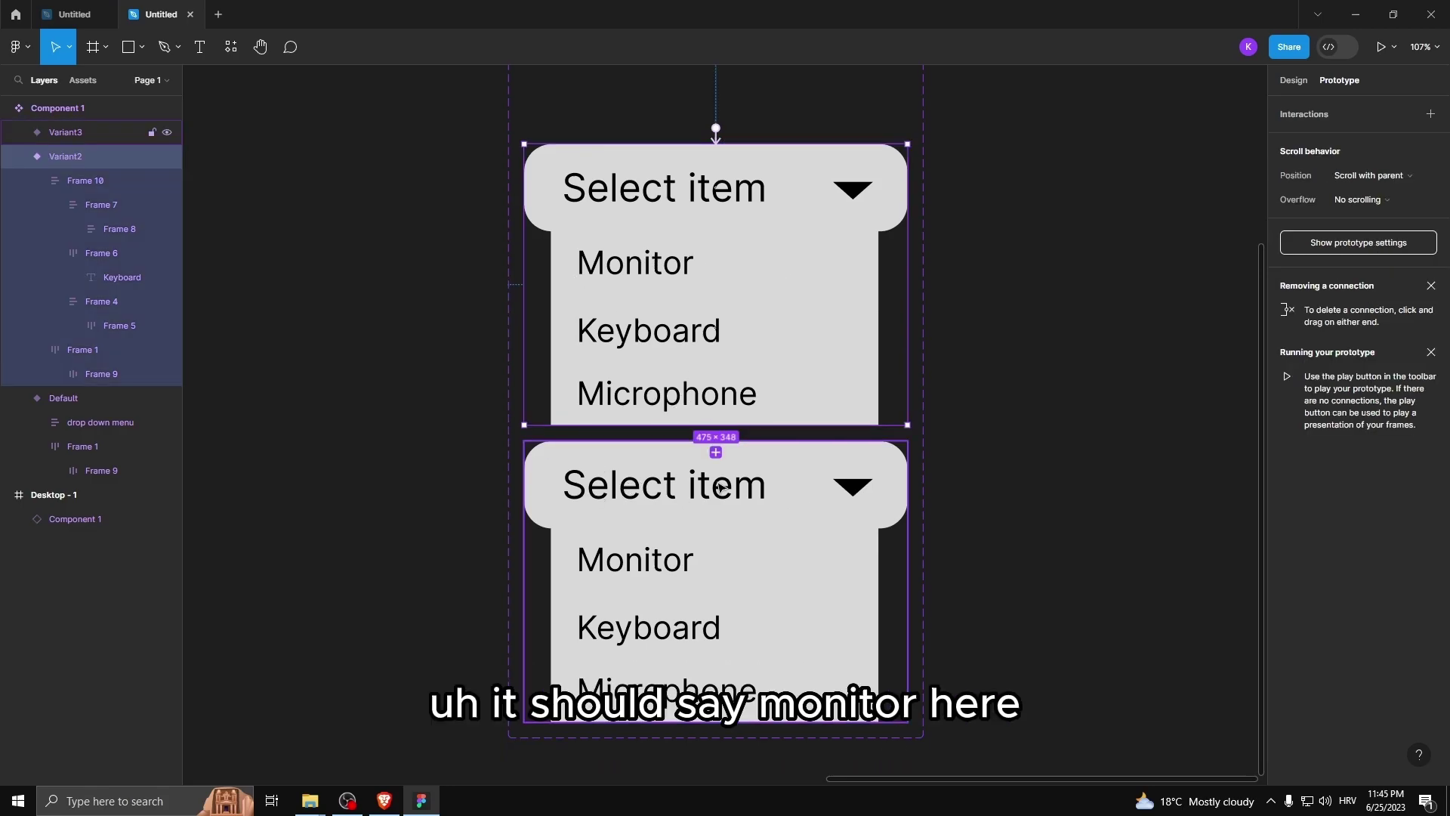
click(648, 579)
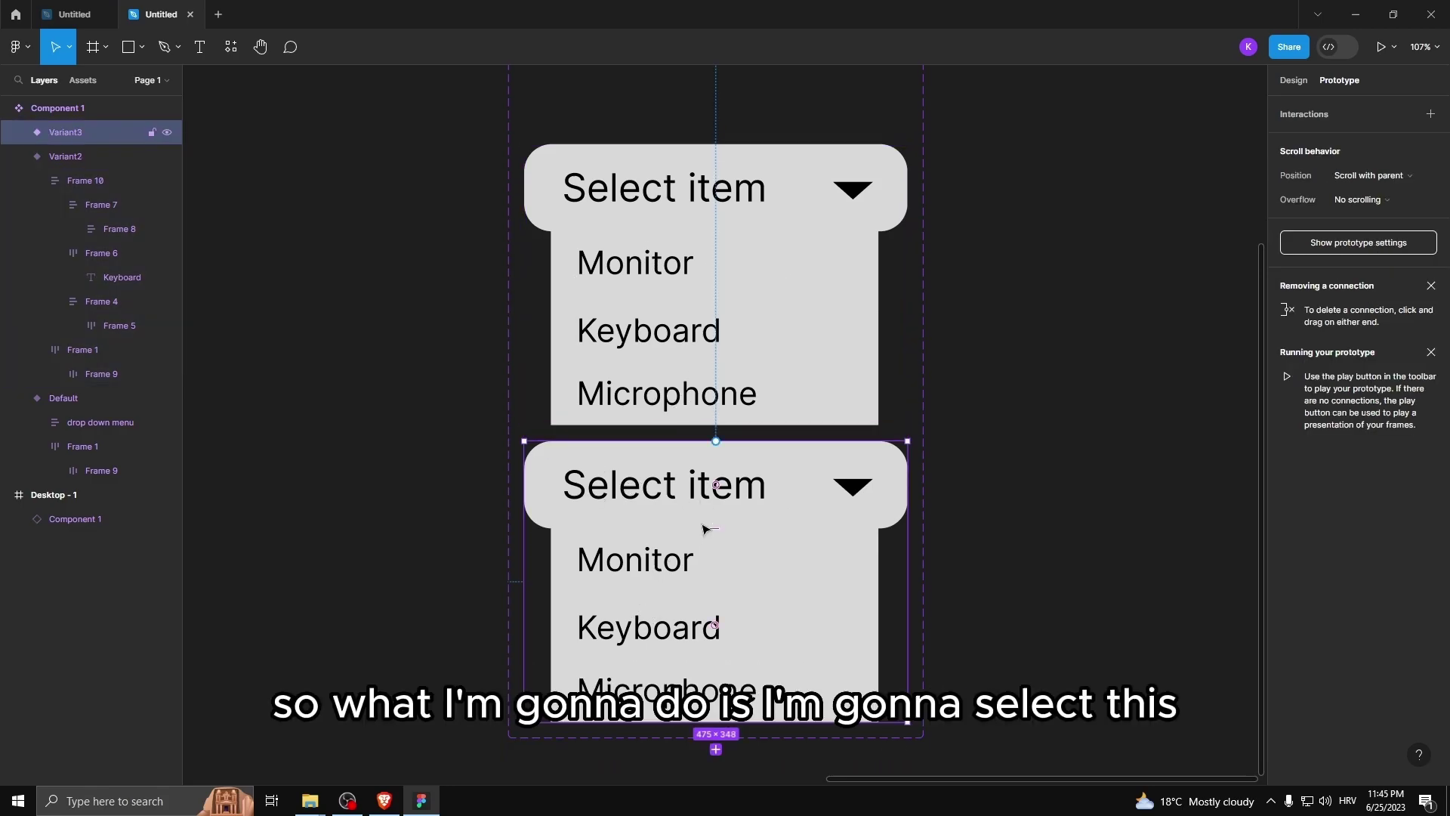
scroll(702, 524, down, 1)
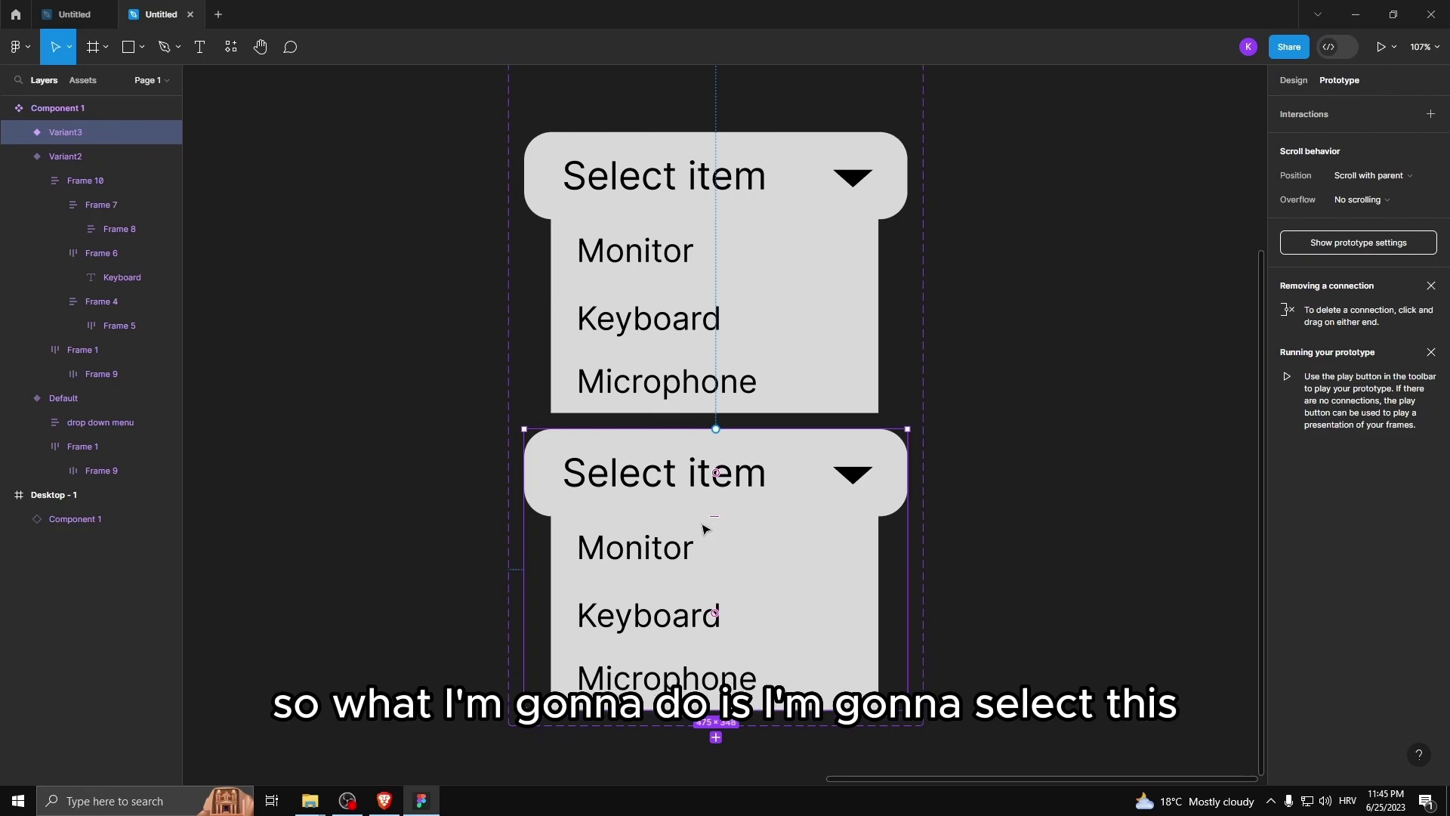
click(727, 568)
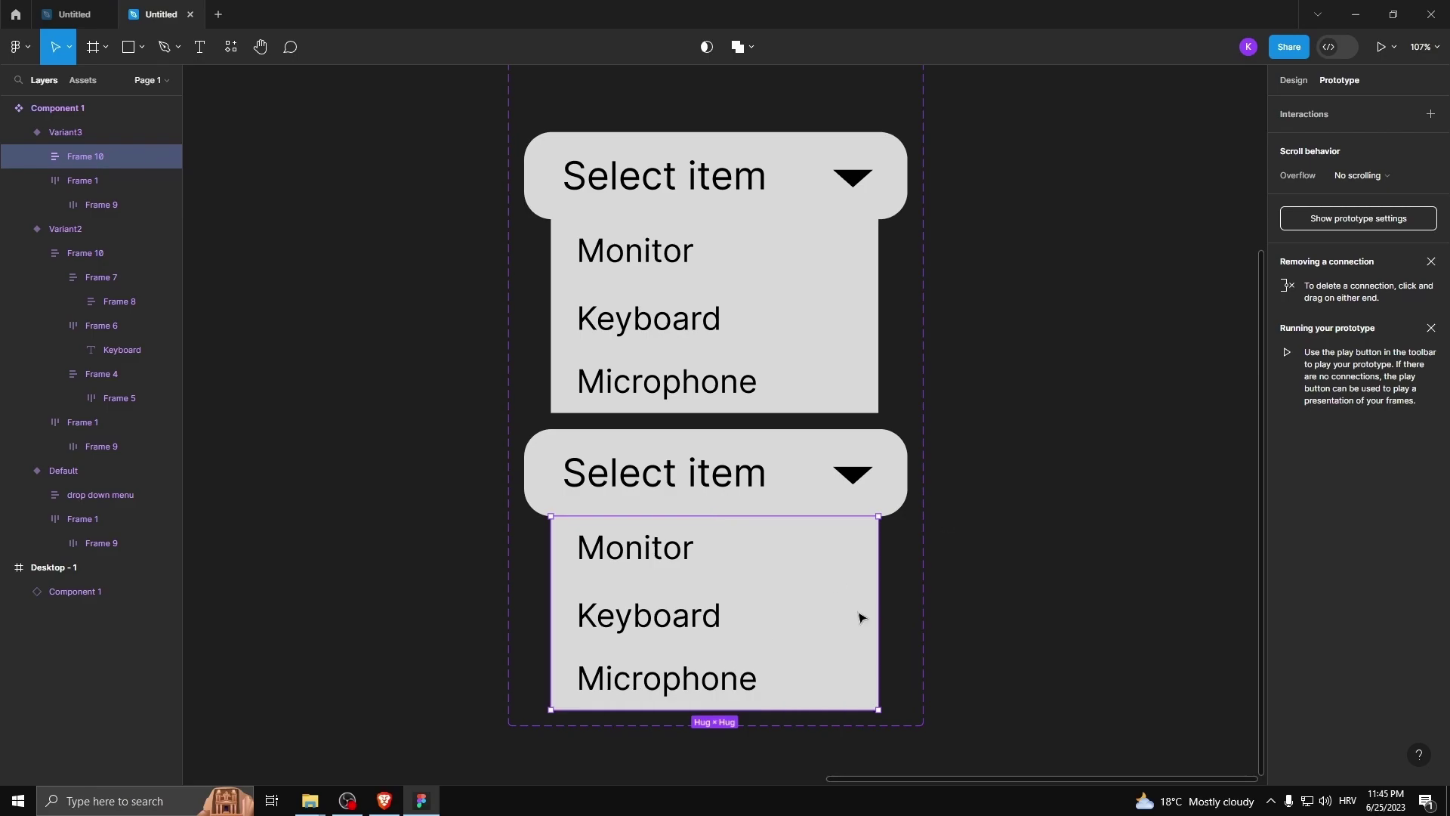
Turn on Clip content for Frame 10 and shrink it to a 406×1 strip
click(1293, 80)
click(1287, 266)
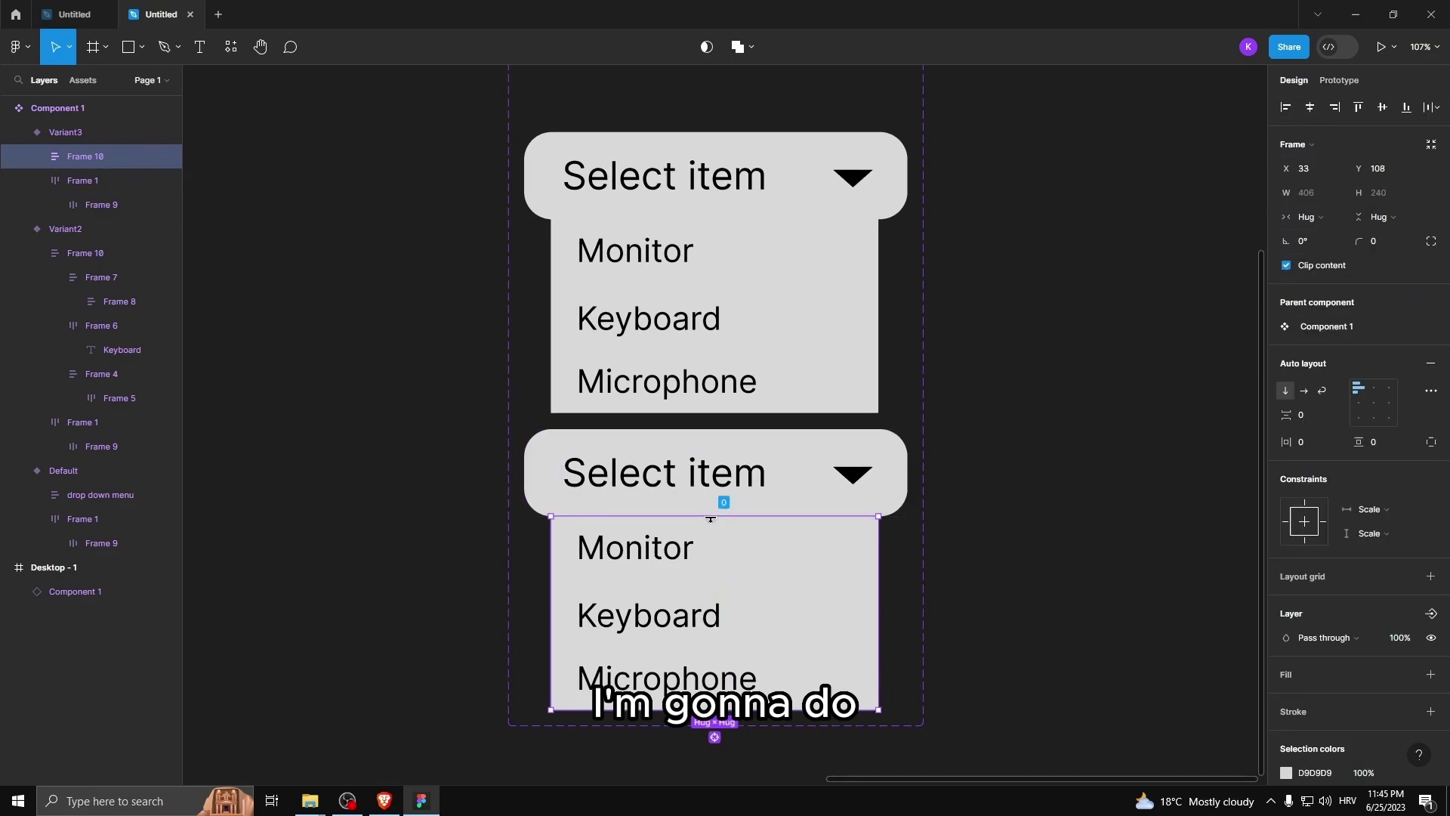
drag(876, 708, 879, 522)
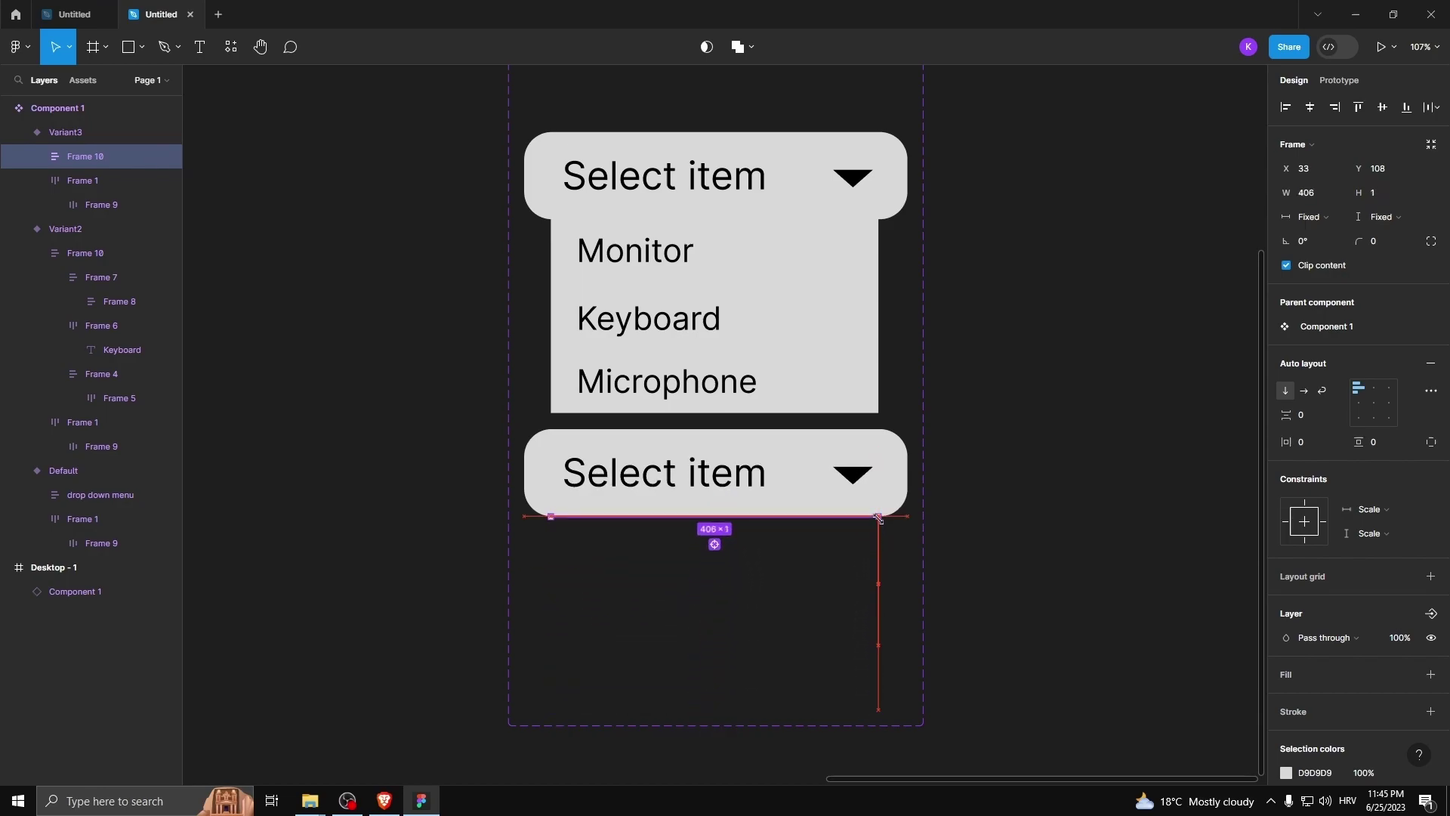
click(834, 576)
click(667, 477)
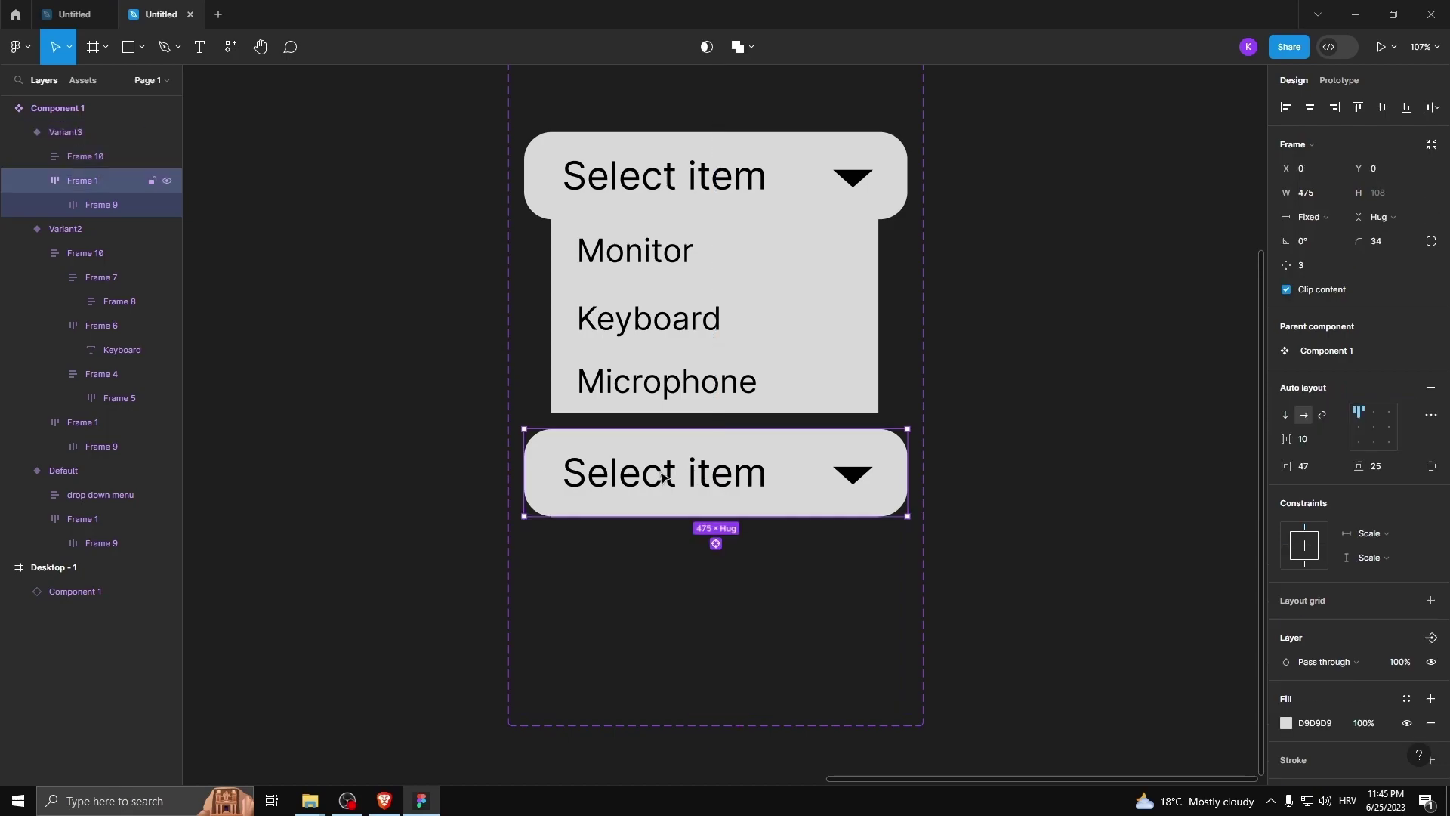
Change Variant3's bar text from 'Select item' to 'Monitor'
click(664, 477)
click(612, 478)
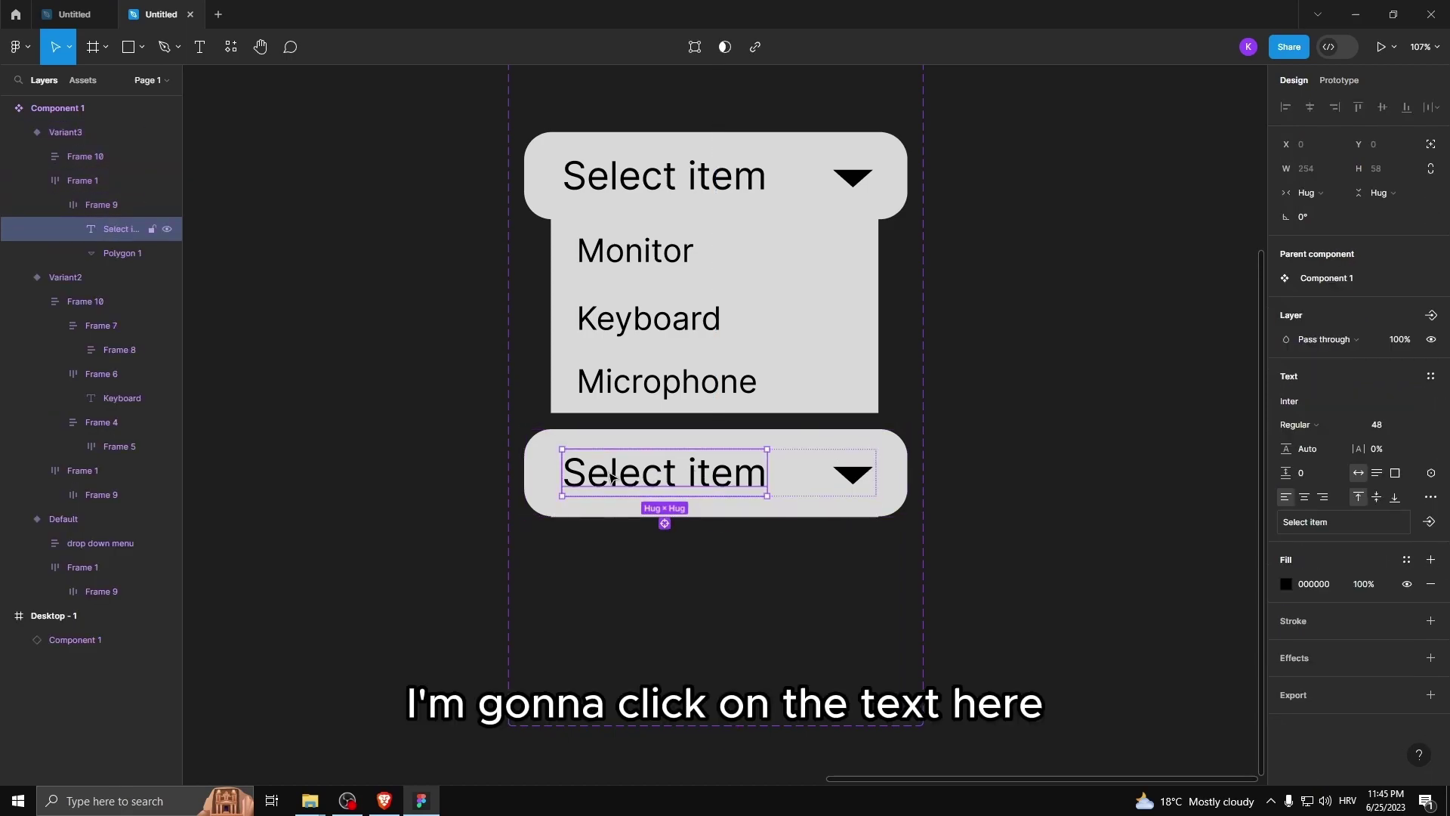
double_click(657, 477)
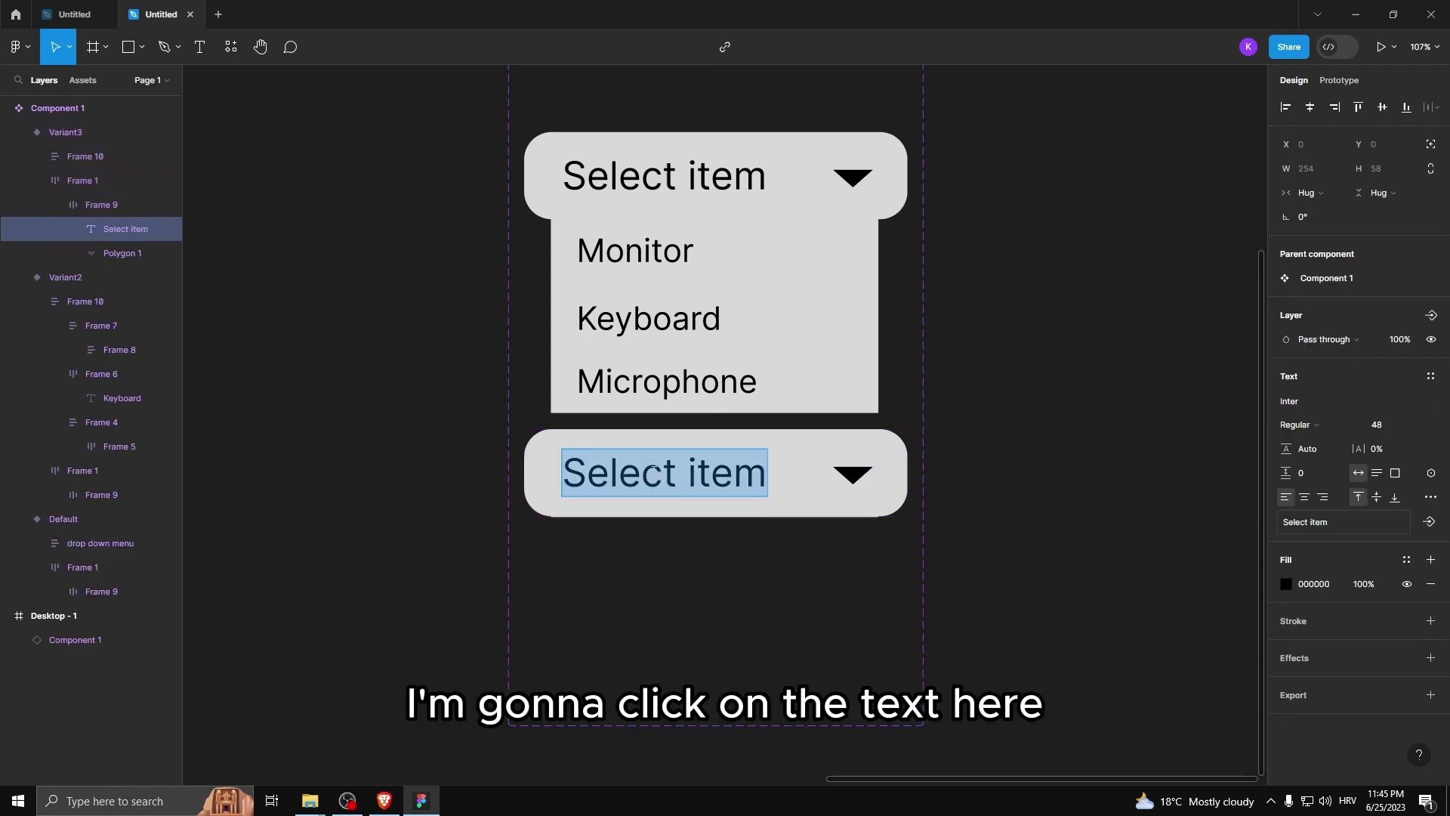
text(Mo)
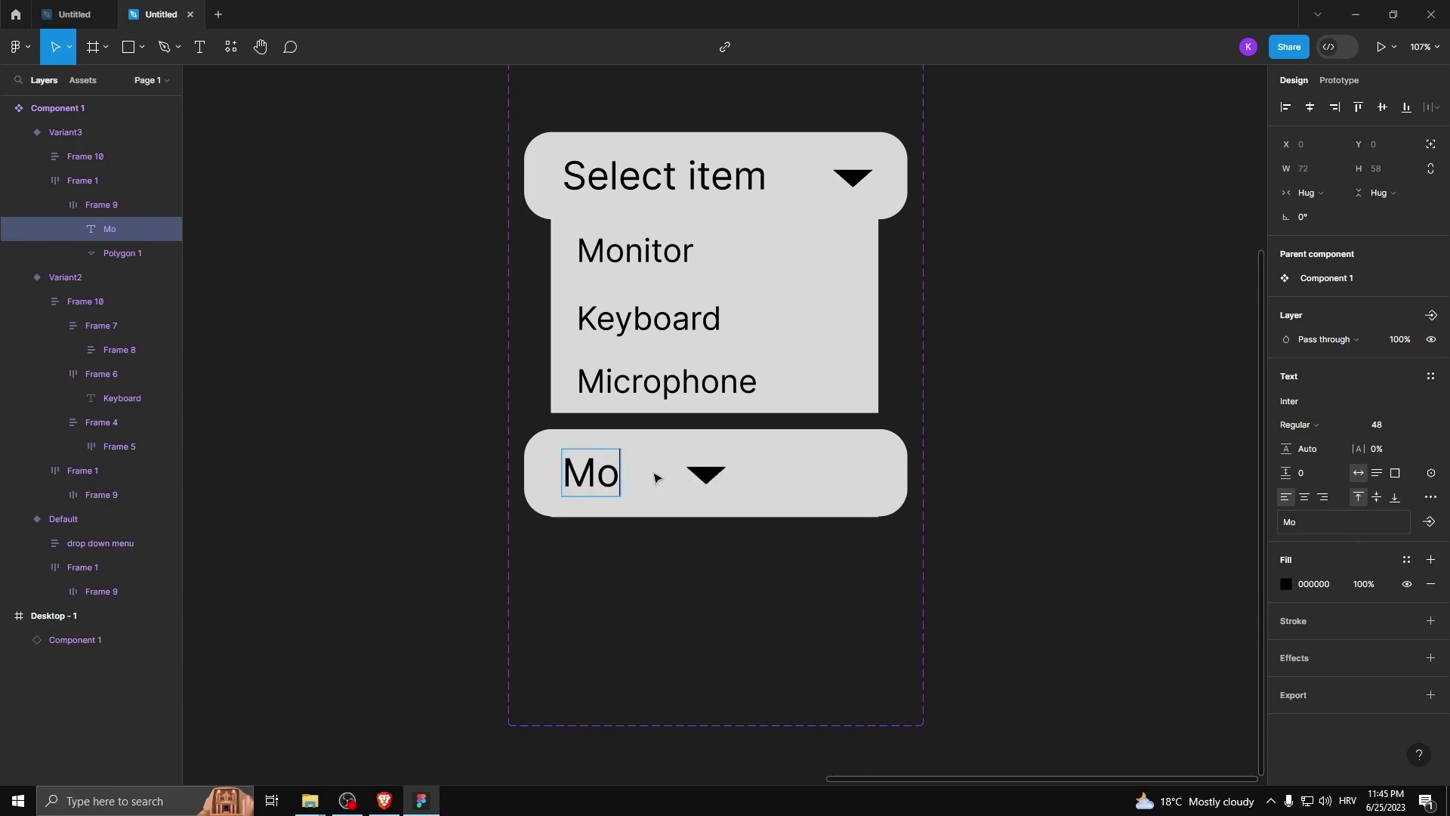
text(nitor)
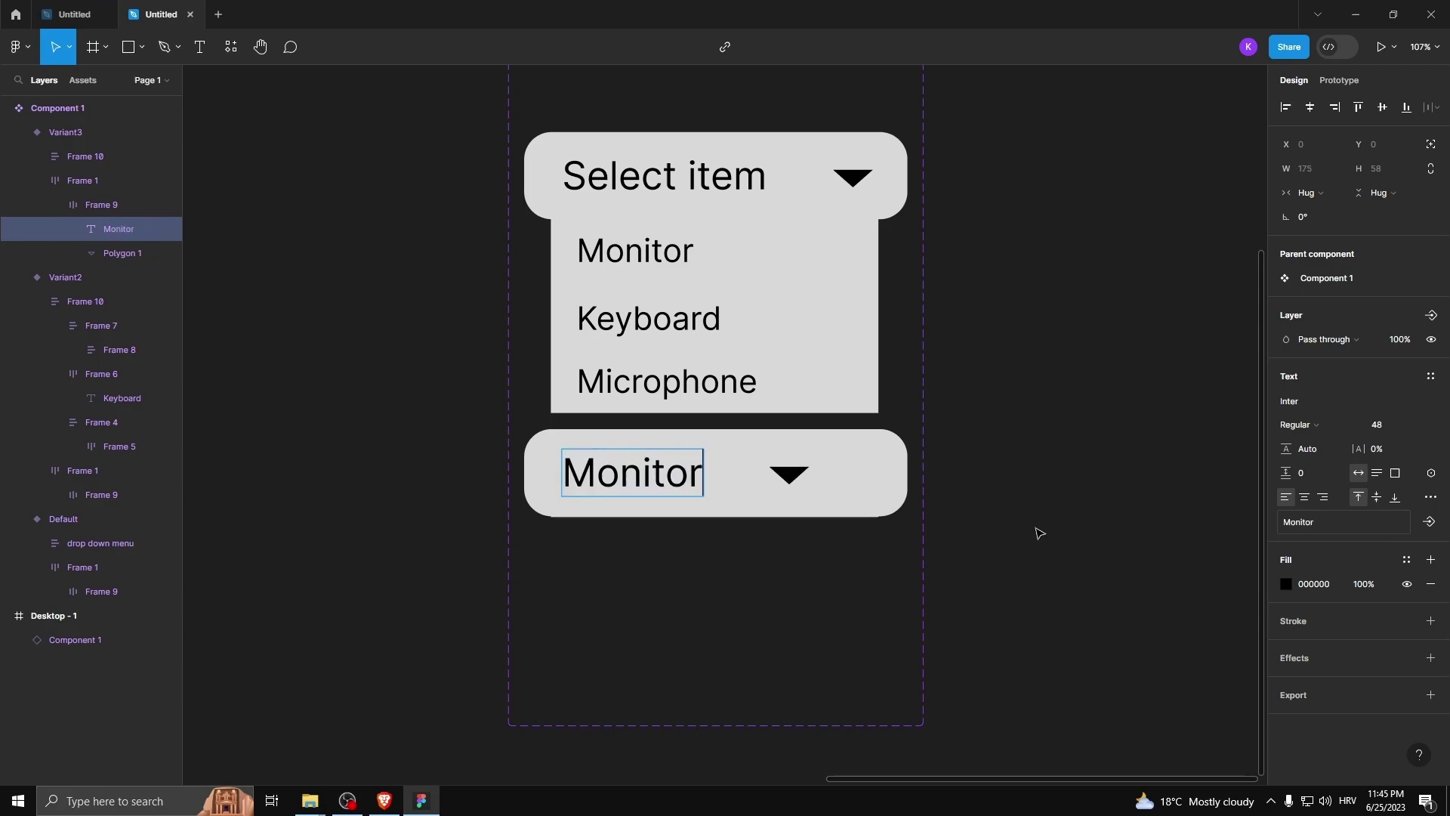
key(Escape)
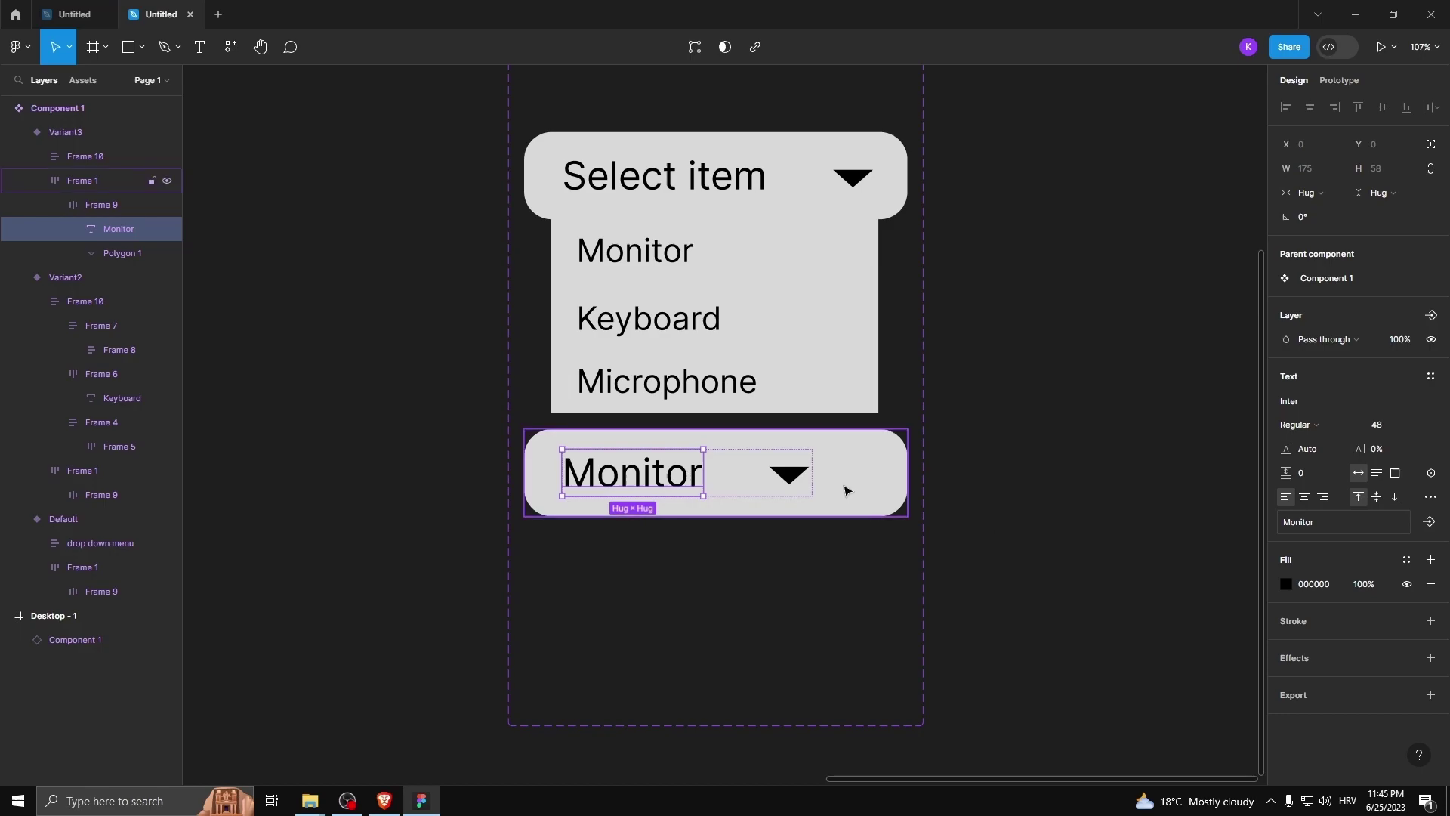
Widen the bar's row frame and move the triangle to the bar's right end
key(Escape)
drag(812, 470, 884, 470)
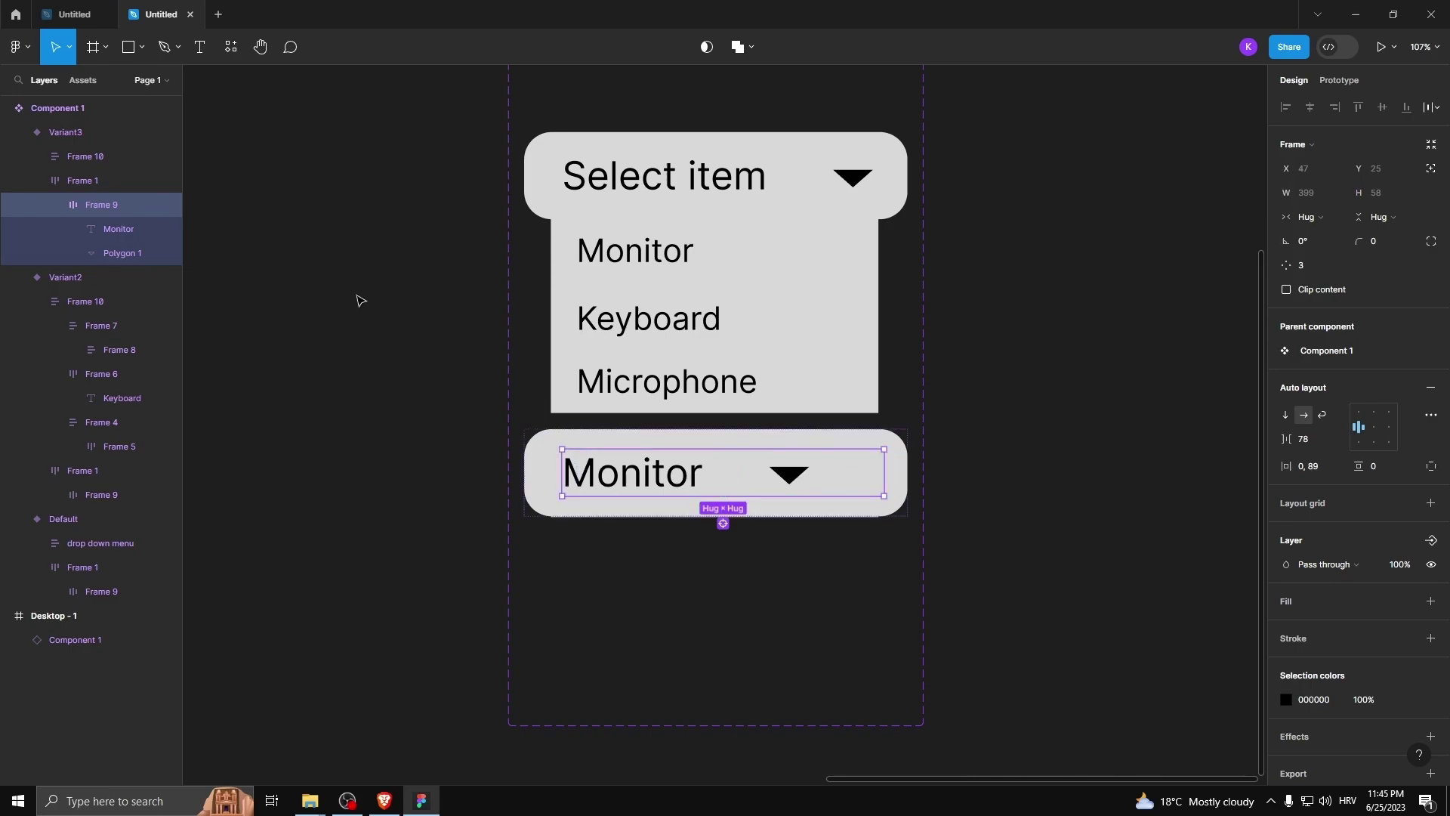
click(124, 253)
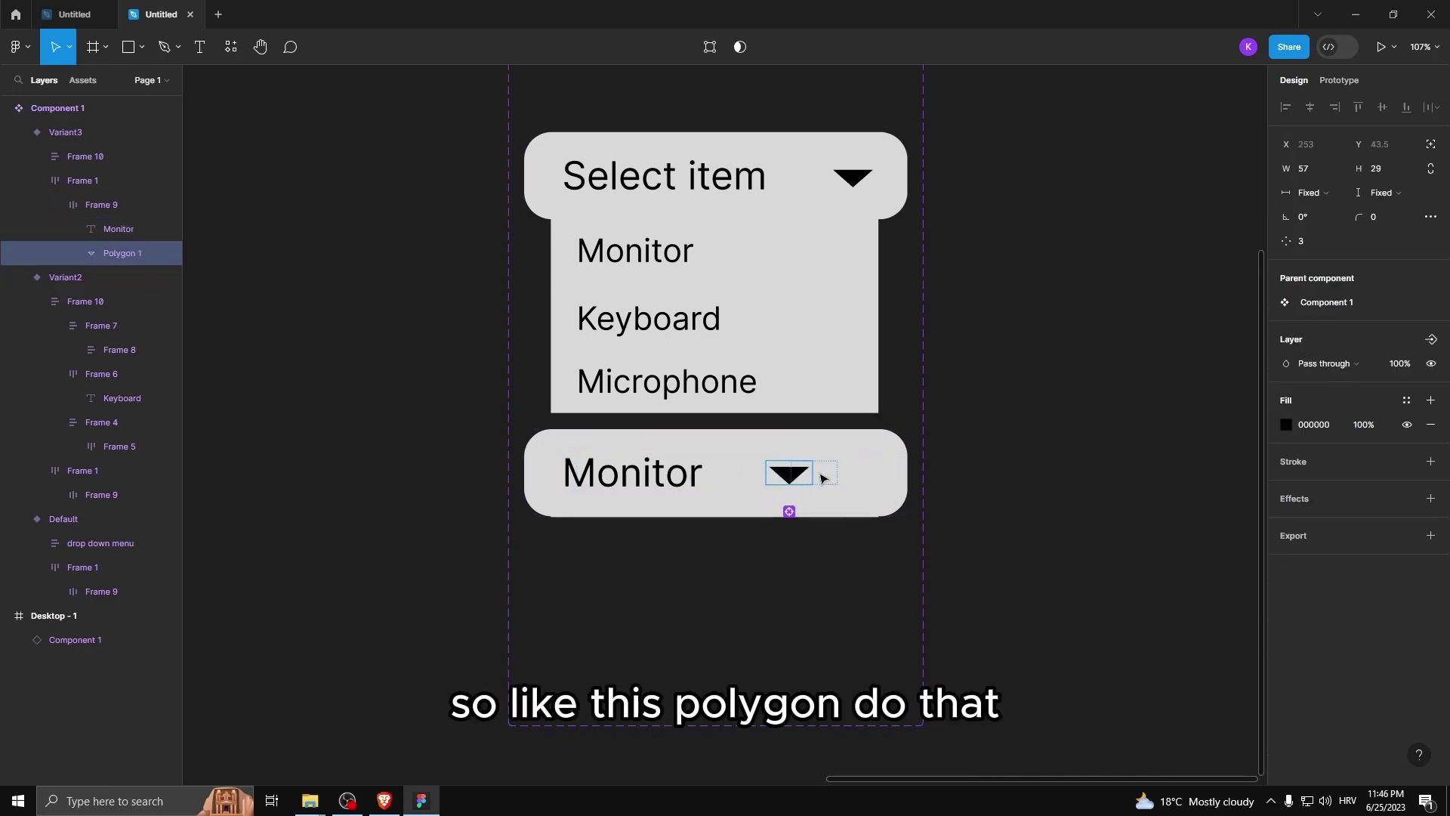
drag(790, 476, 854, 476)
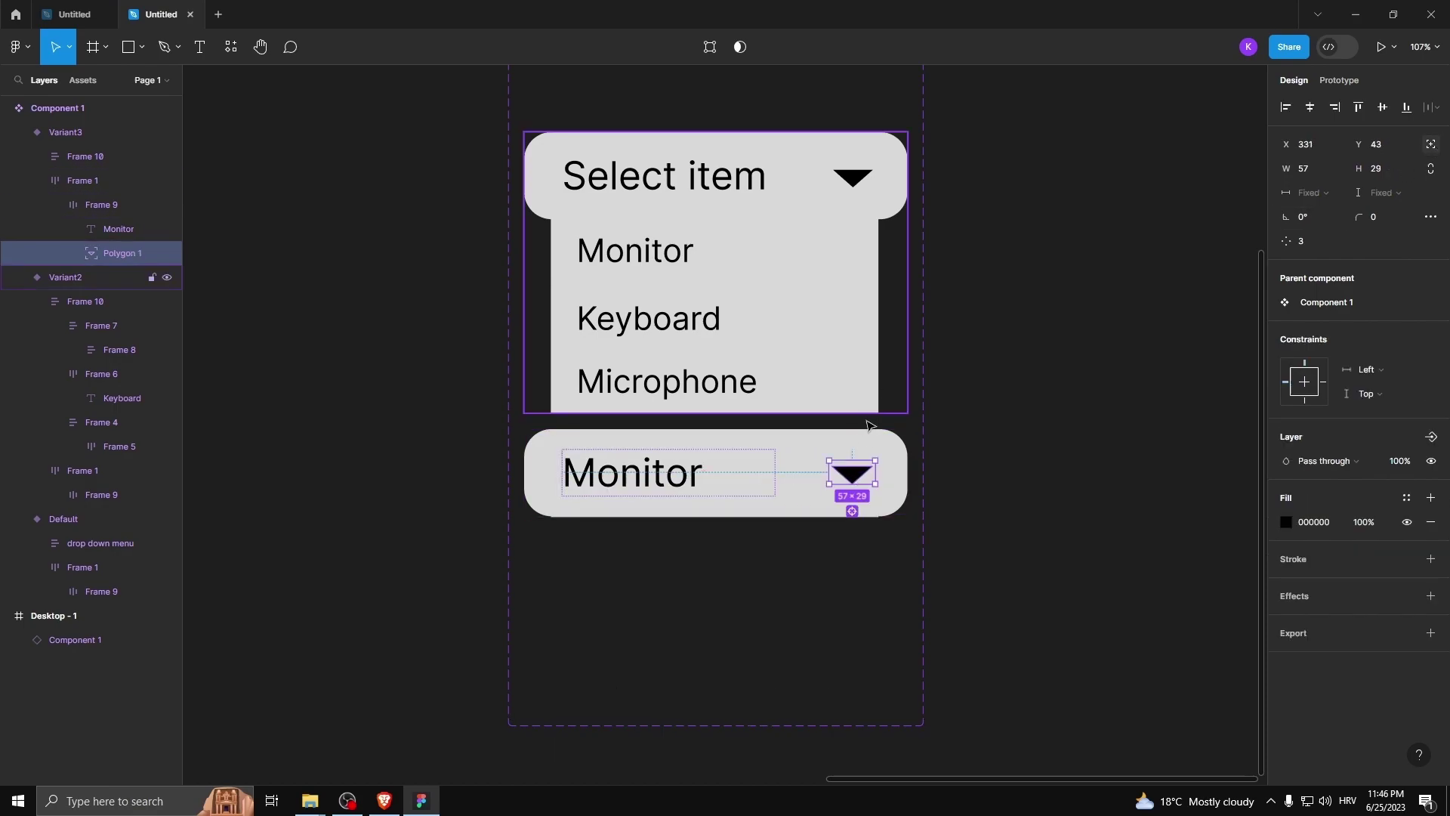
ctrl+scroll(856, 484, up, 5)
scroll(854, 494, up, 8)
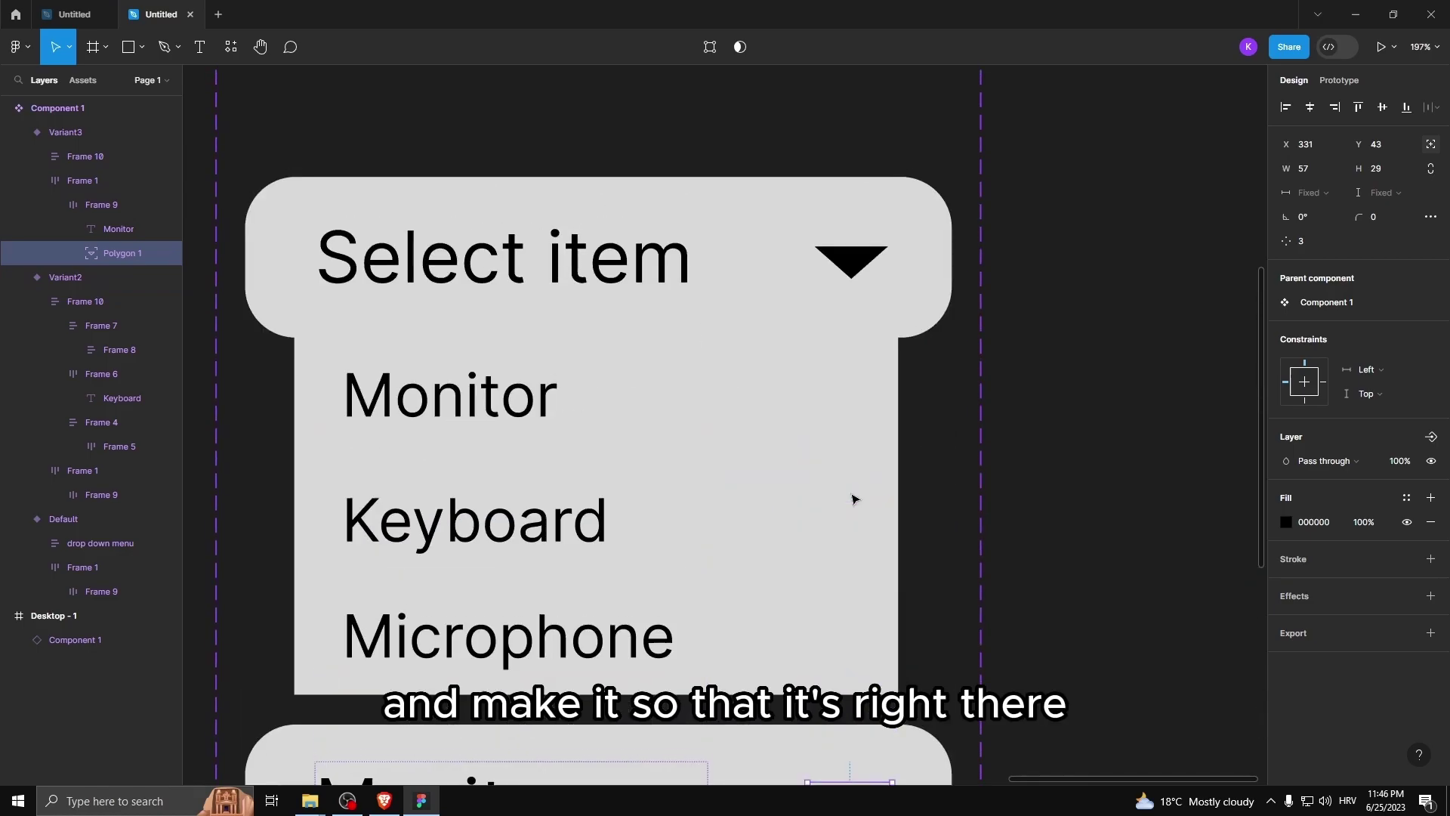
scroll(854, 498, down, 9)
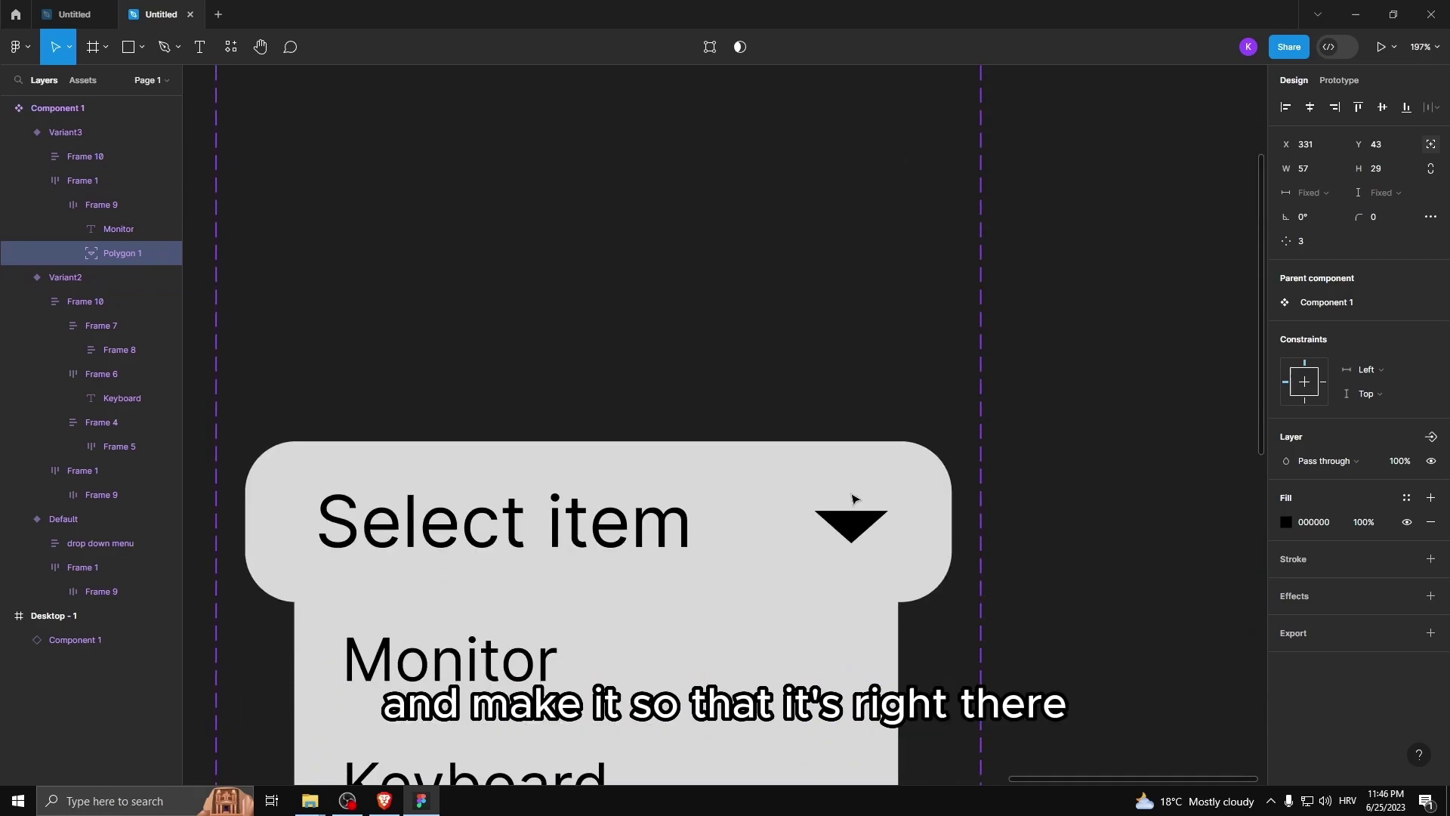
ctrl+scroll(854, 498, down, 5)
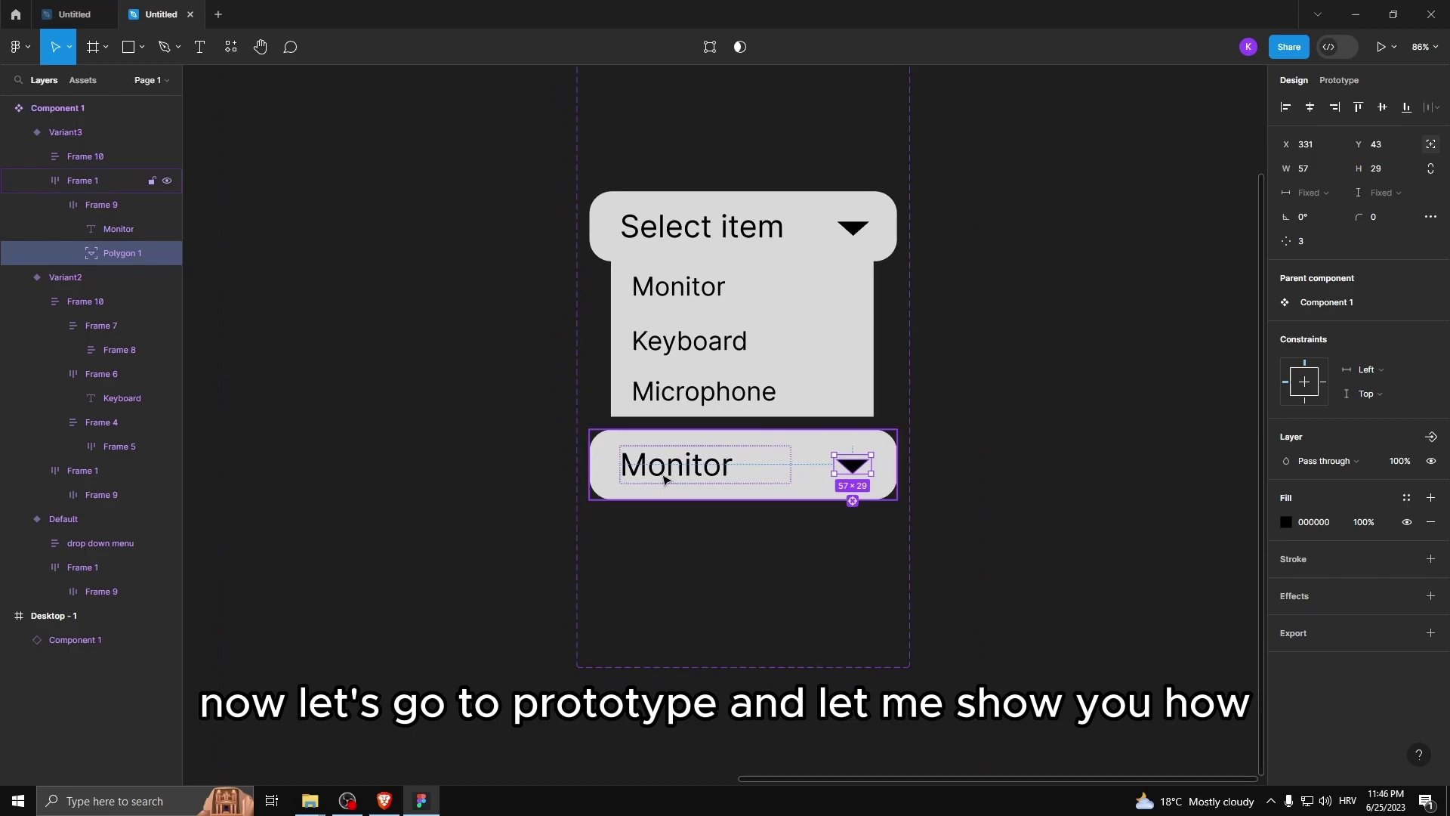
Link the Monitor item in Variant2's open list to the Monitor variant
click(1339, 80)
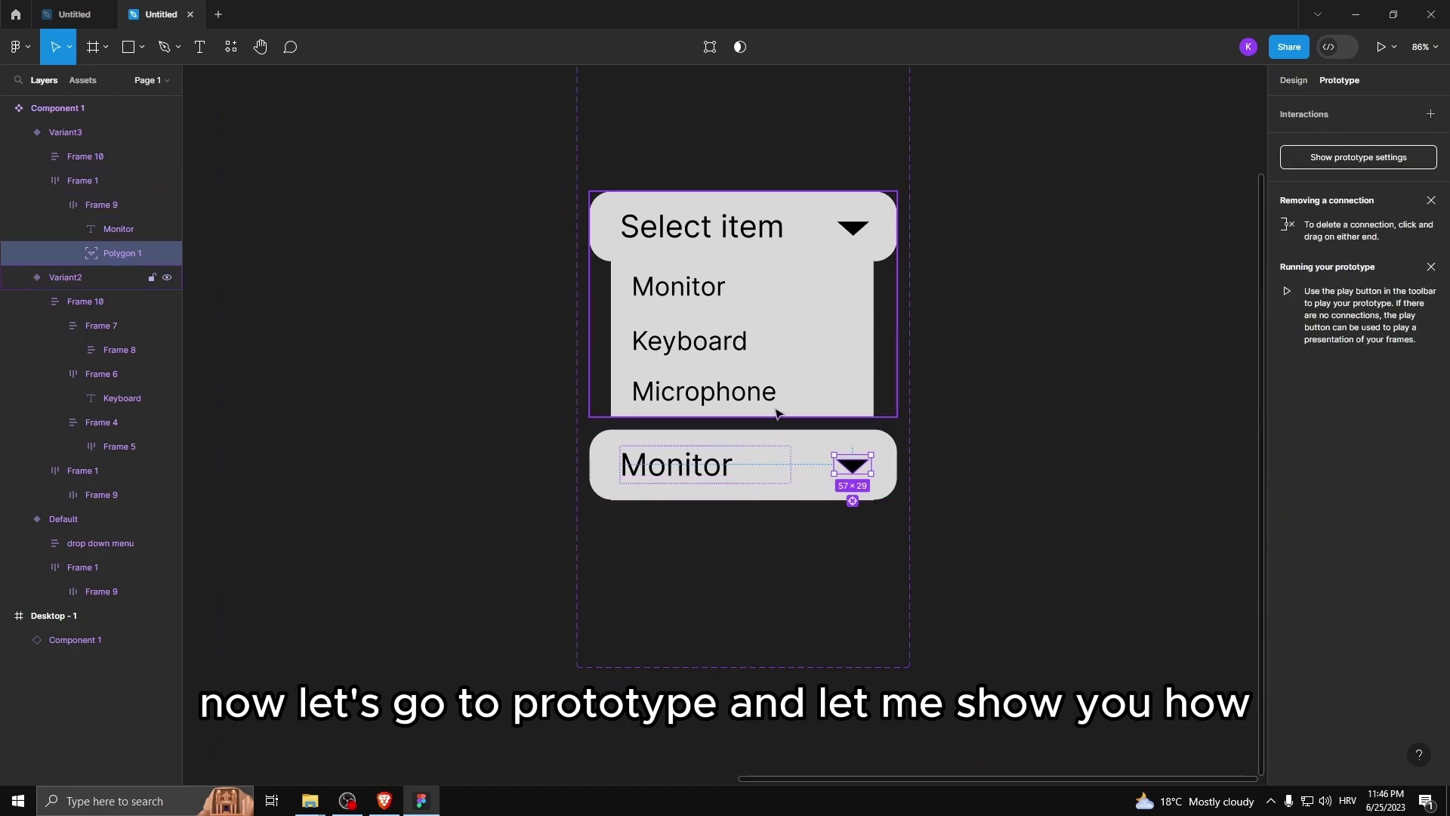
ctrl+scroll(945, 450, down, 2)
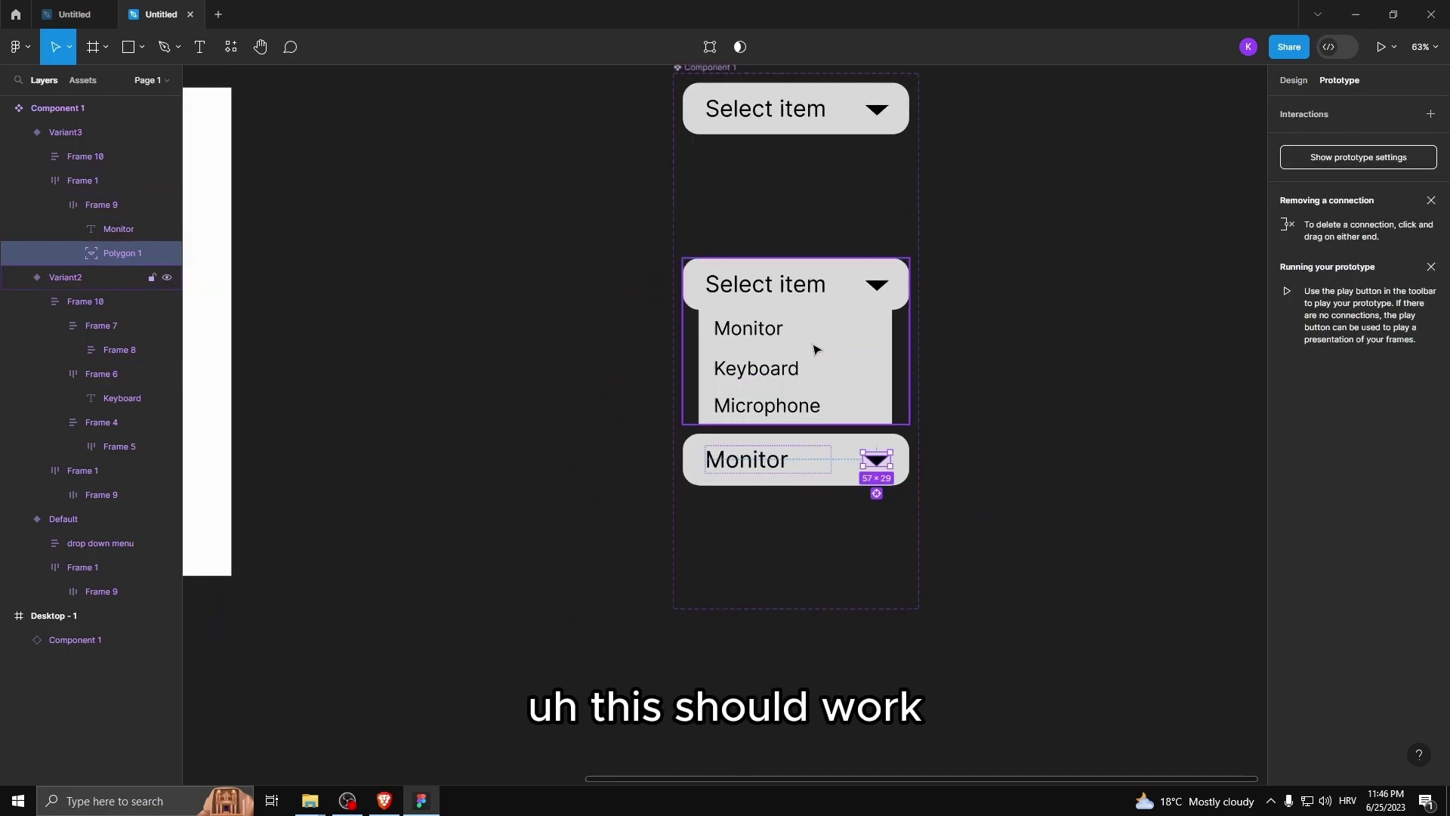
ctrl+scroll(853, 324, up, 2)
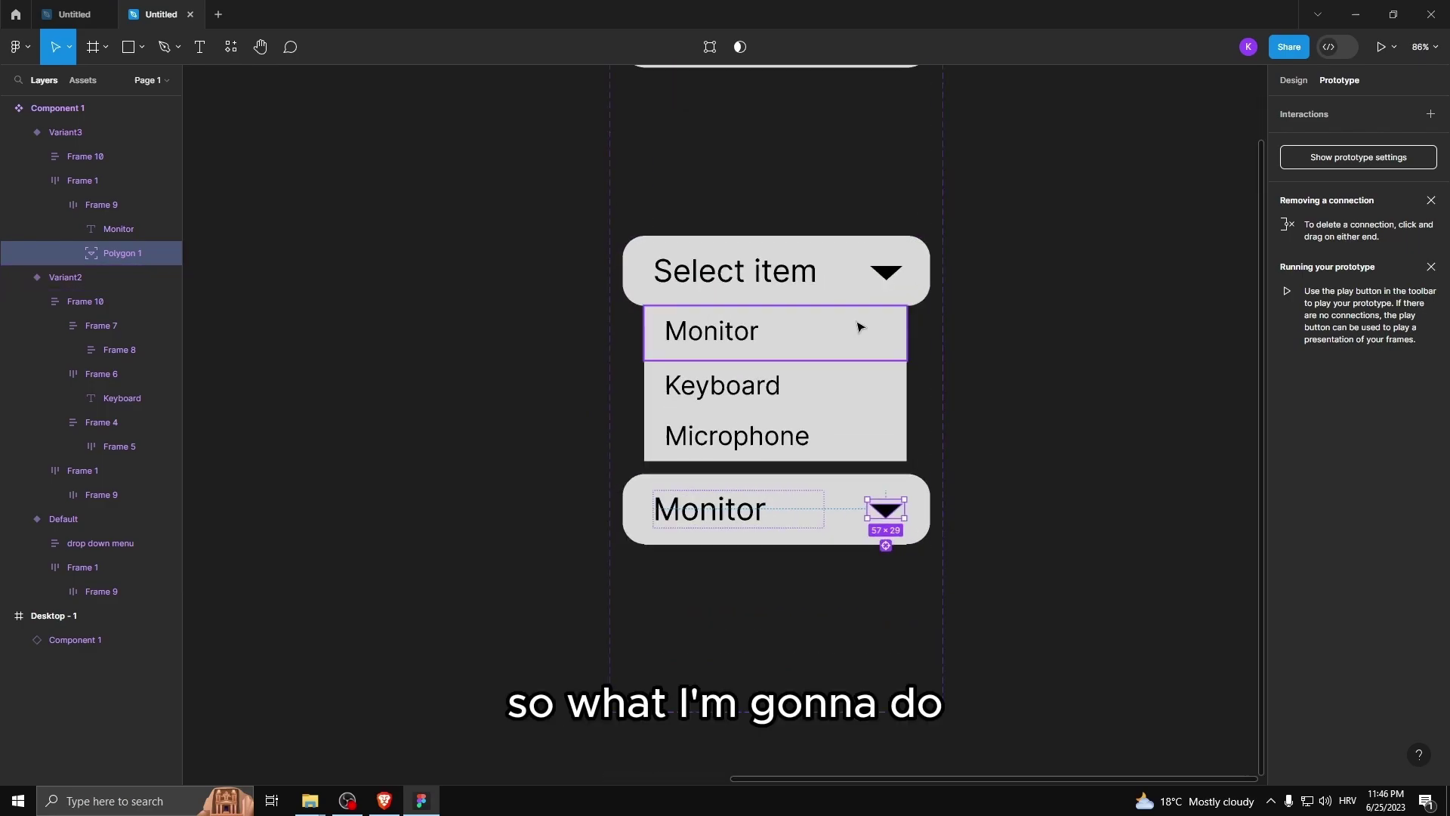
click(834, 329)
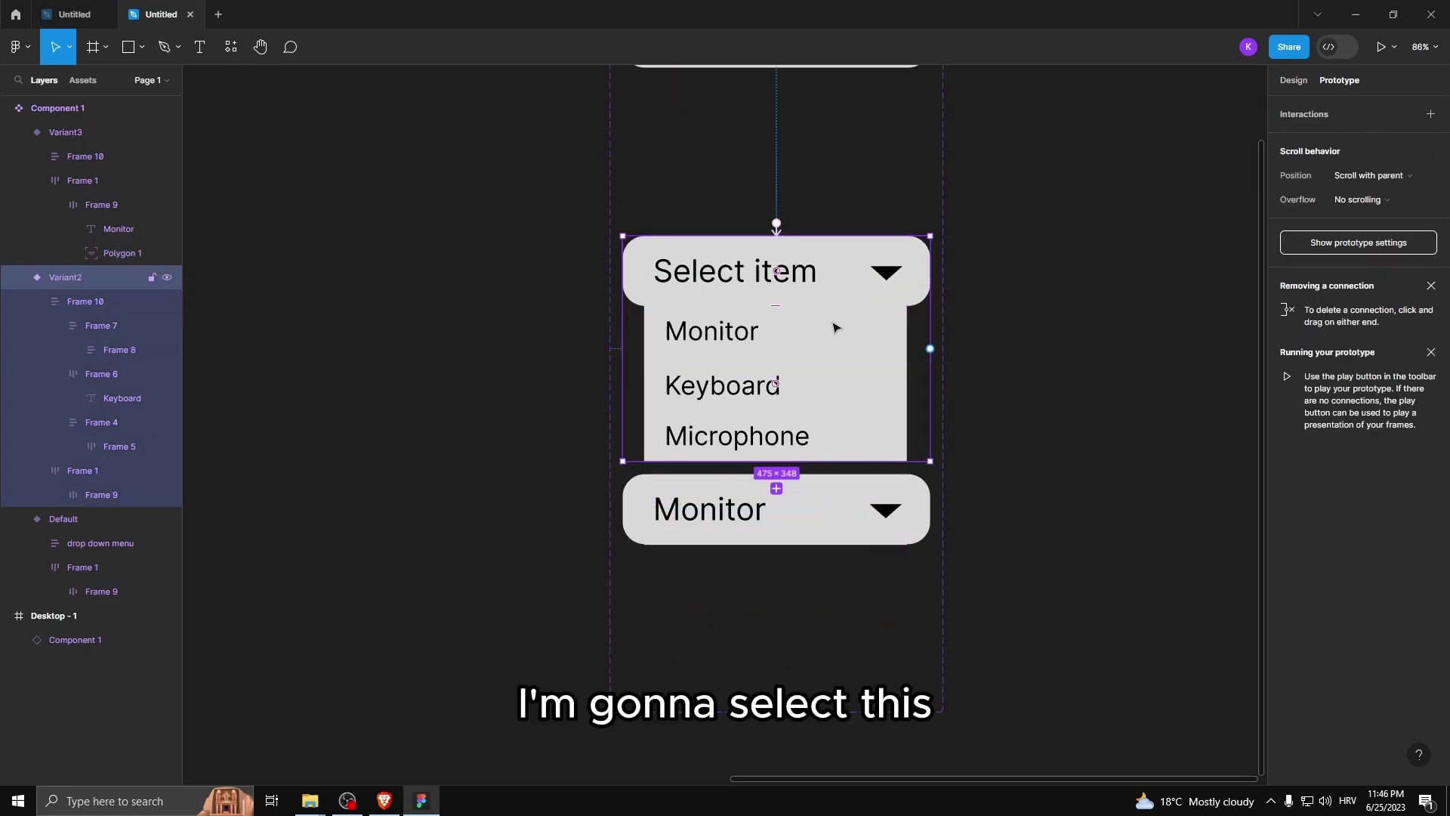
click(89, 325)
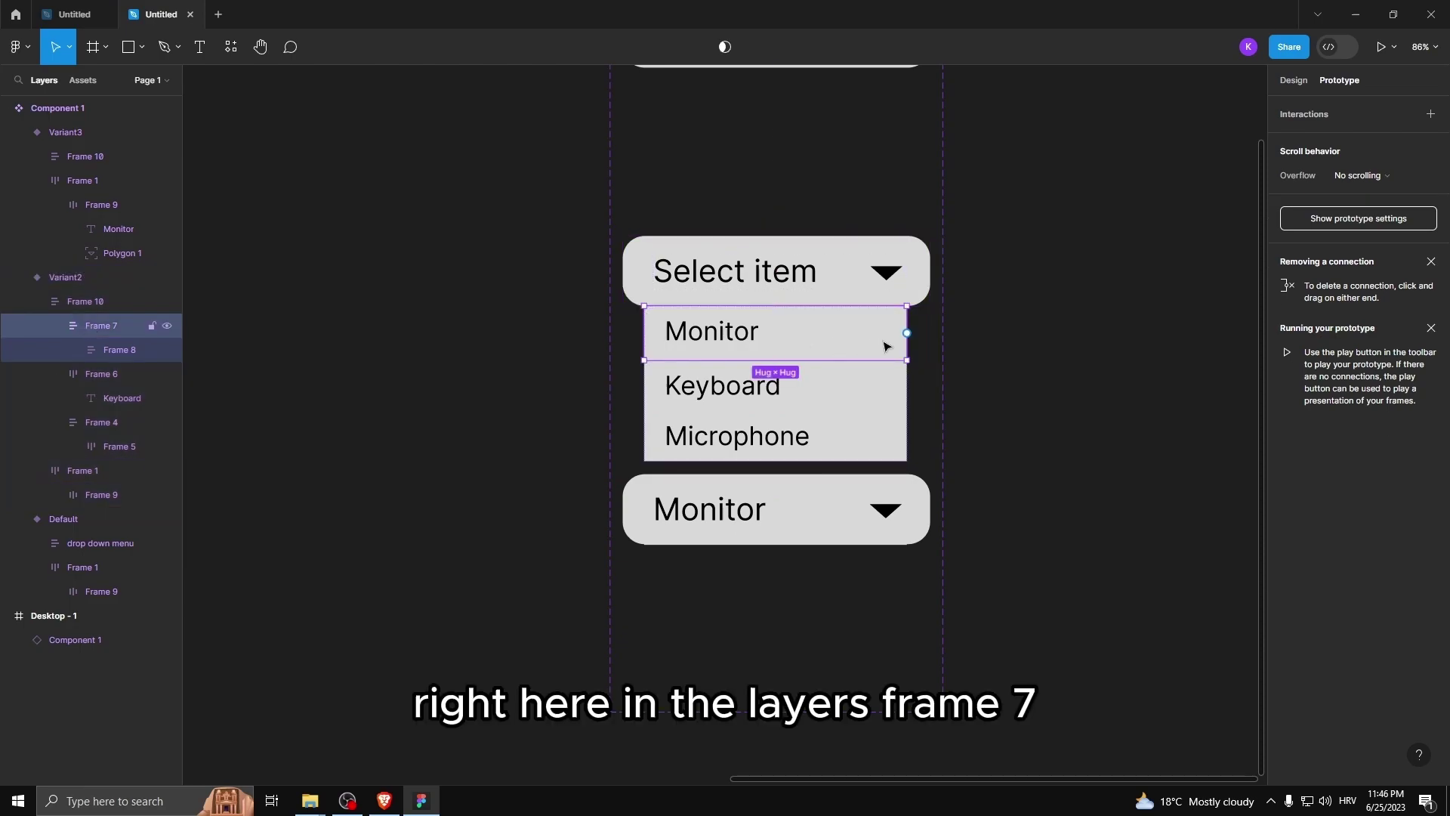
drag(908, 333, 909, 498)
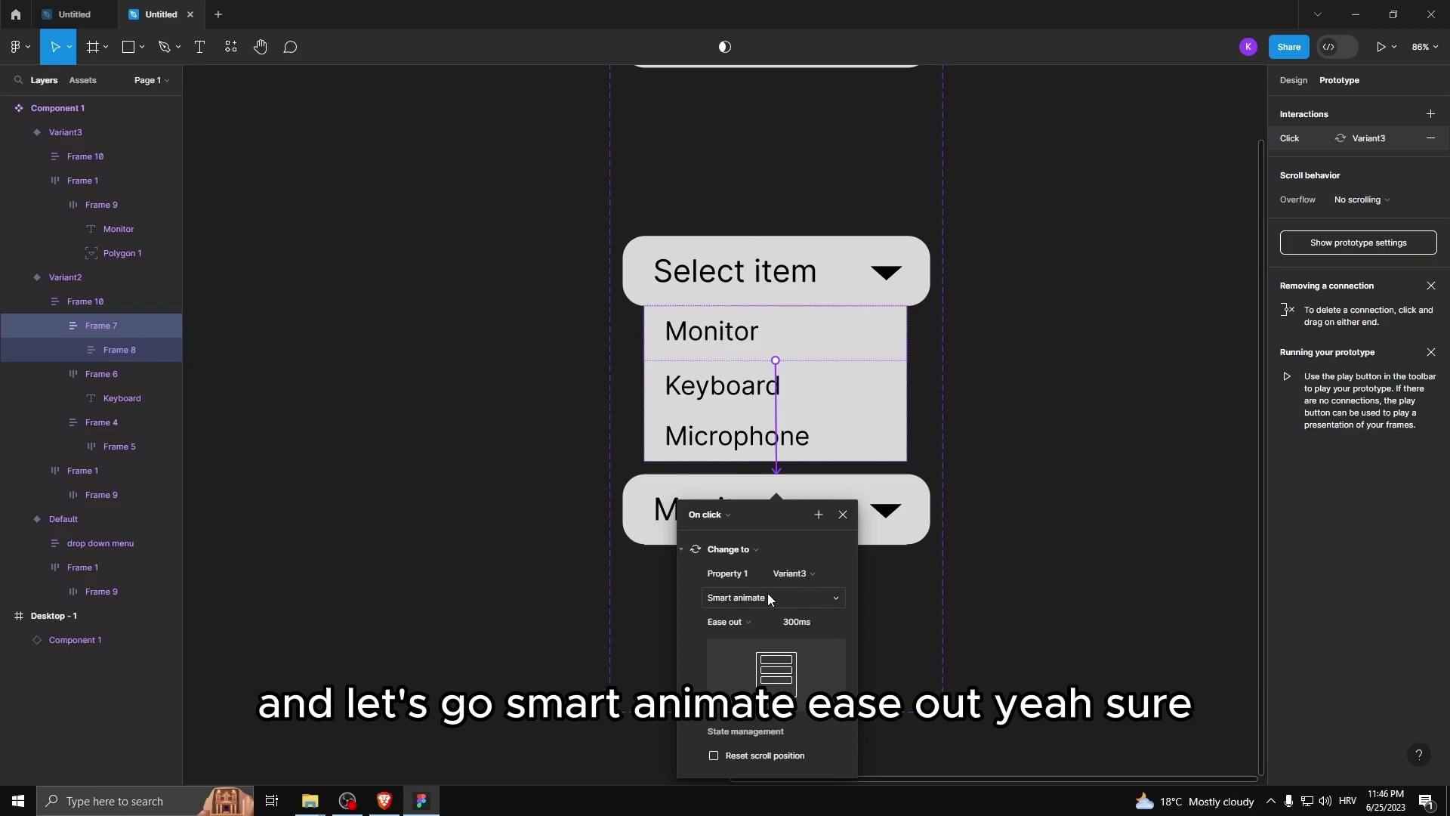
click(844, 516)
Link the Monitor variant back to Variant2 with Smart animate, Ease out, 300ms
scroll(1056, 478, down, 3)
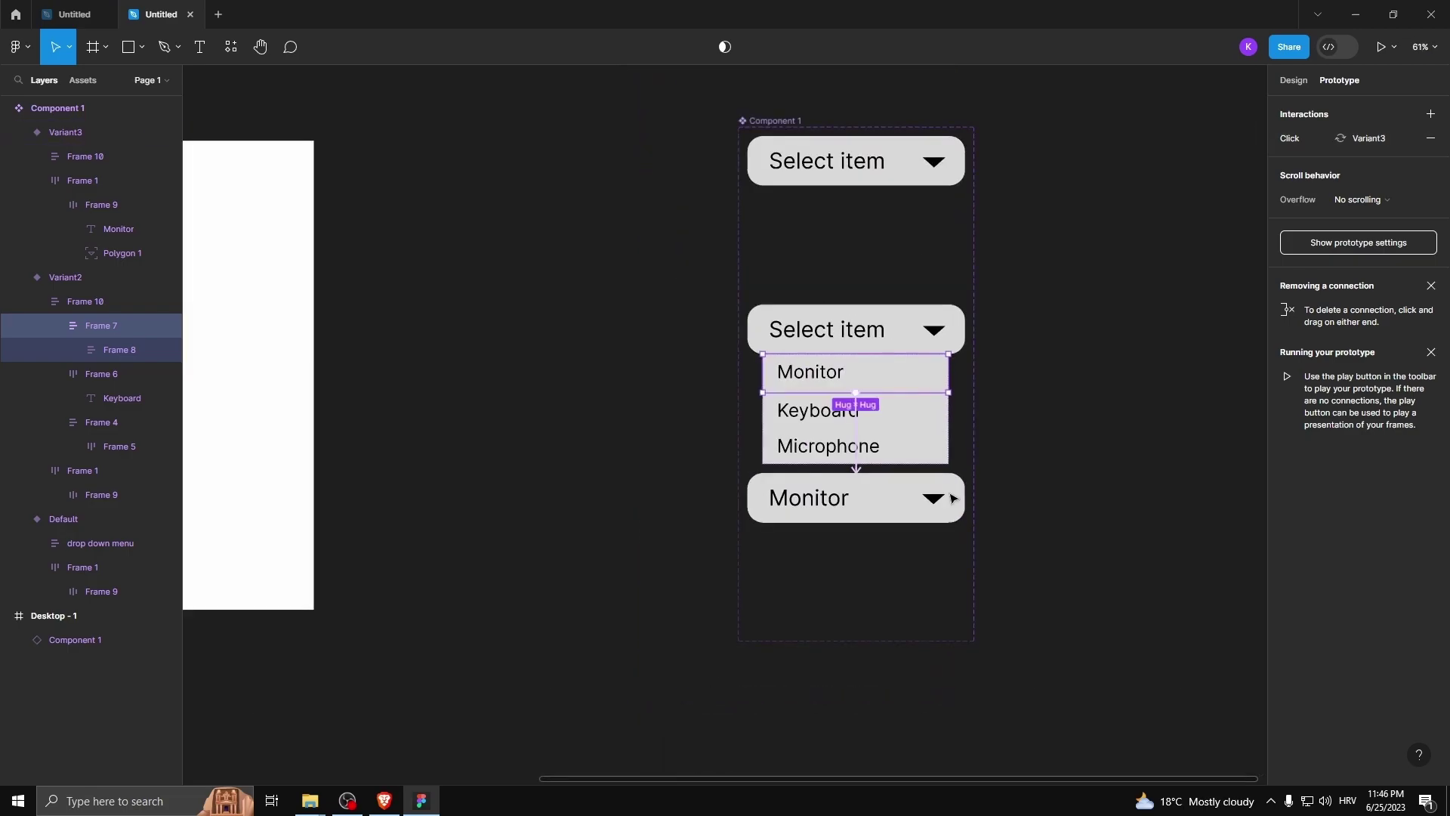
click(876, 493)
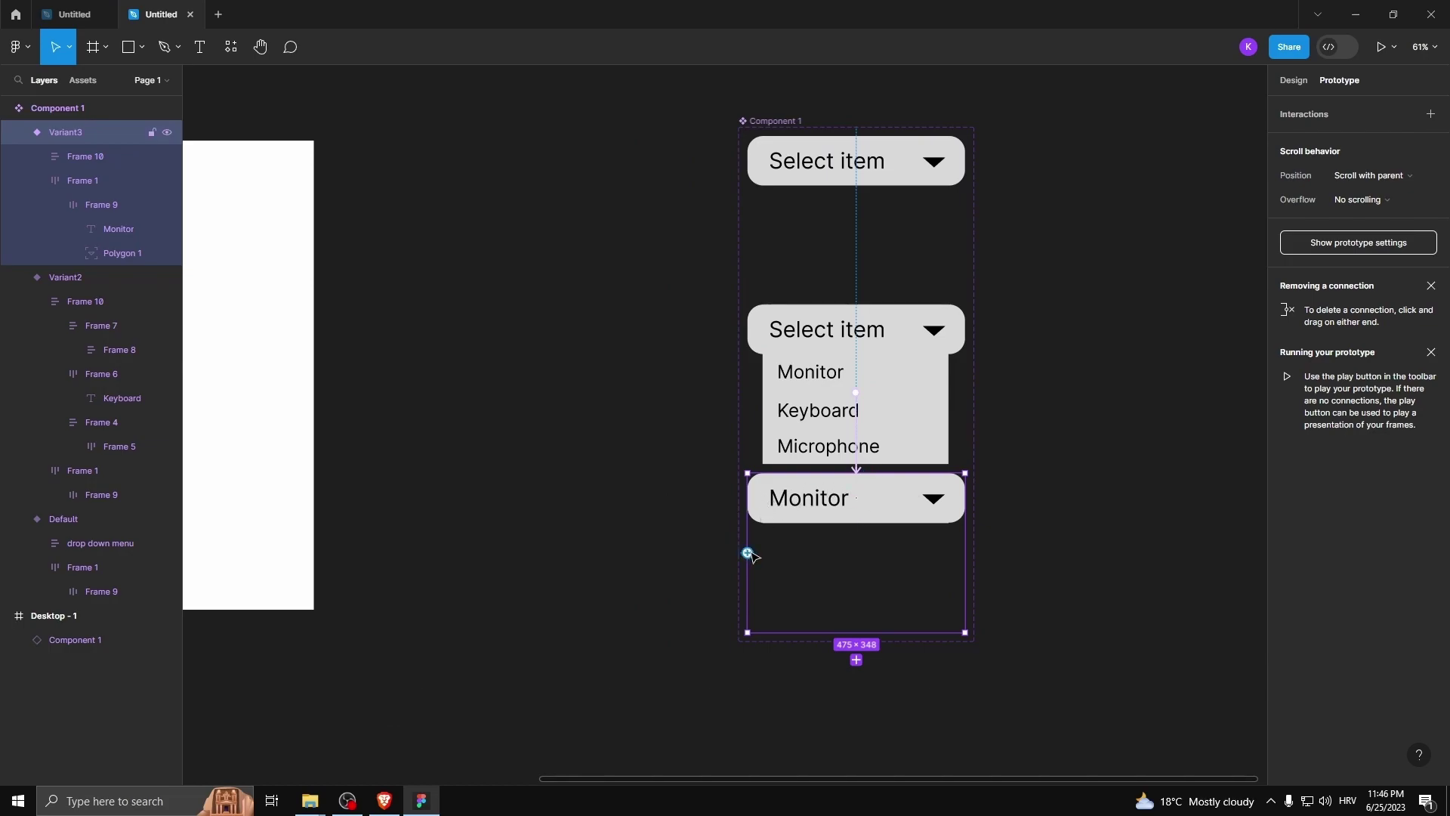
drag(748, 553, 758, 335)
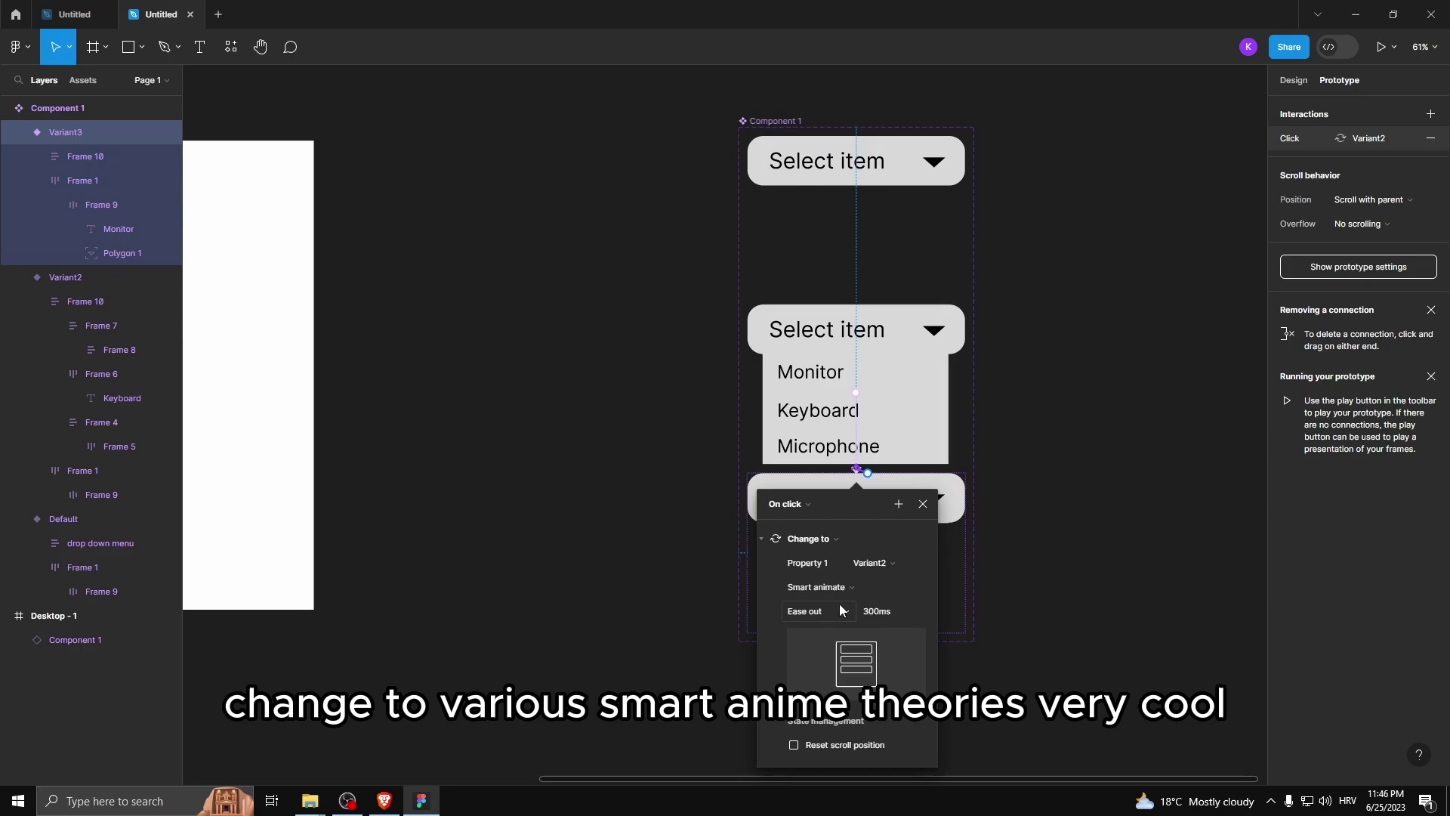
click(923, 504)
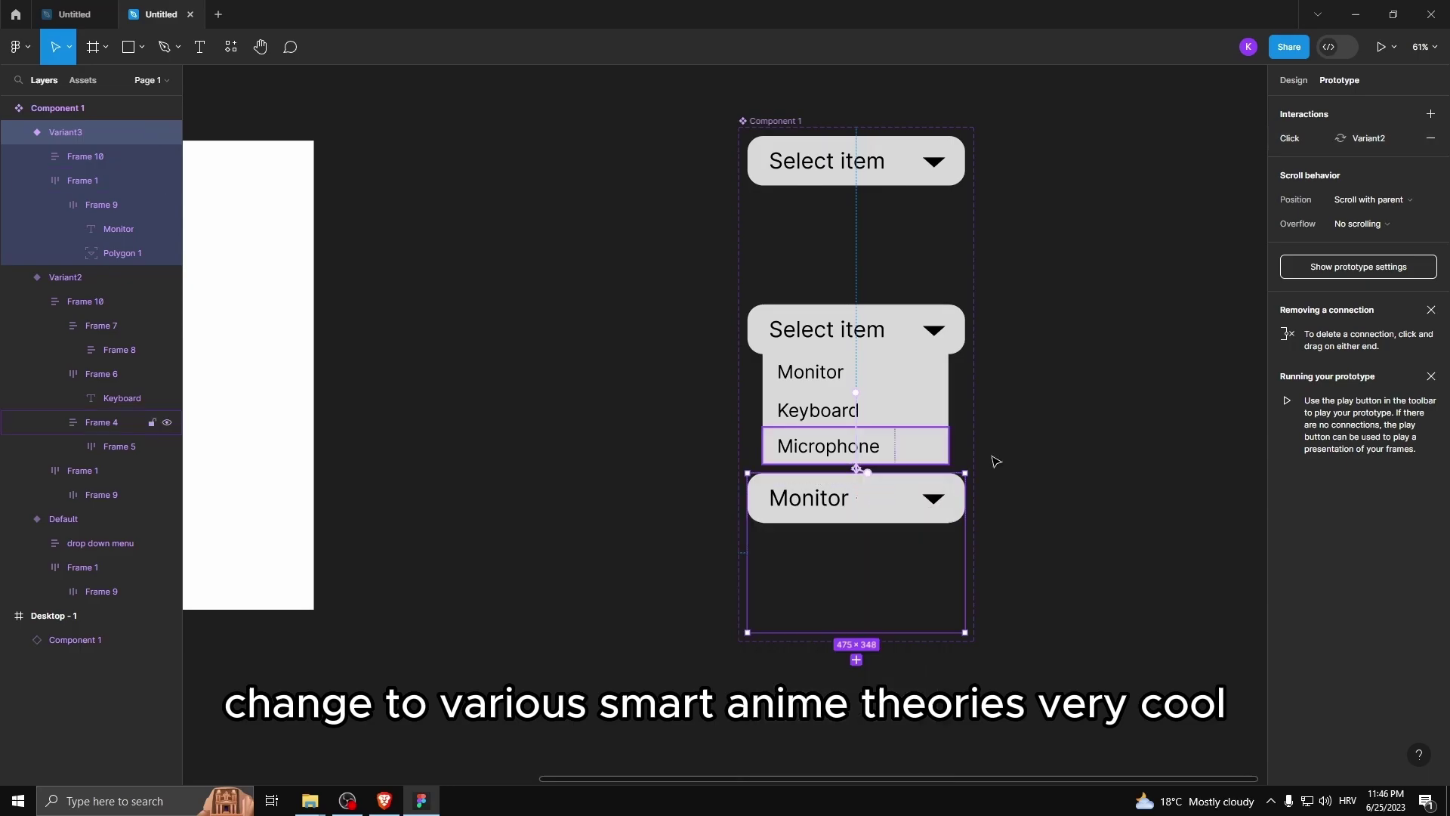
scroll(995, 461, down, 5)
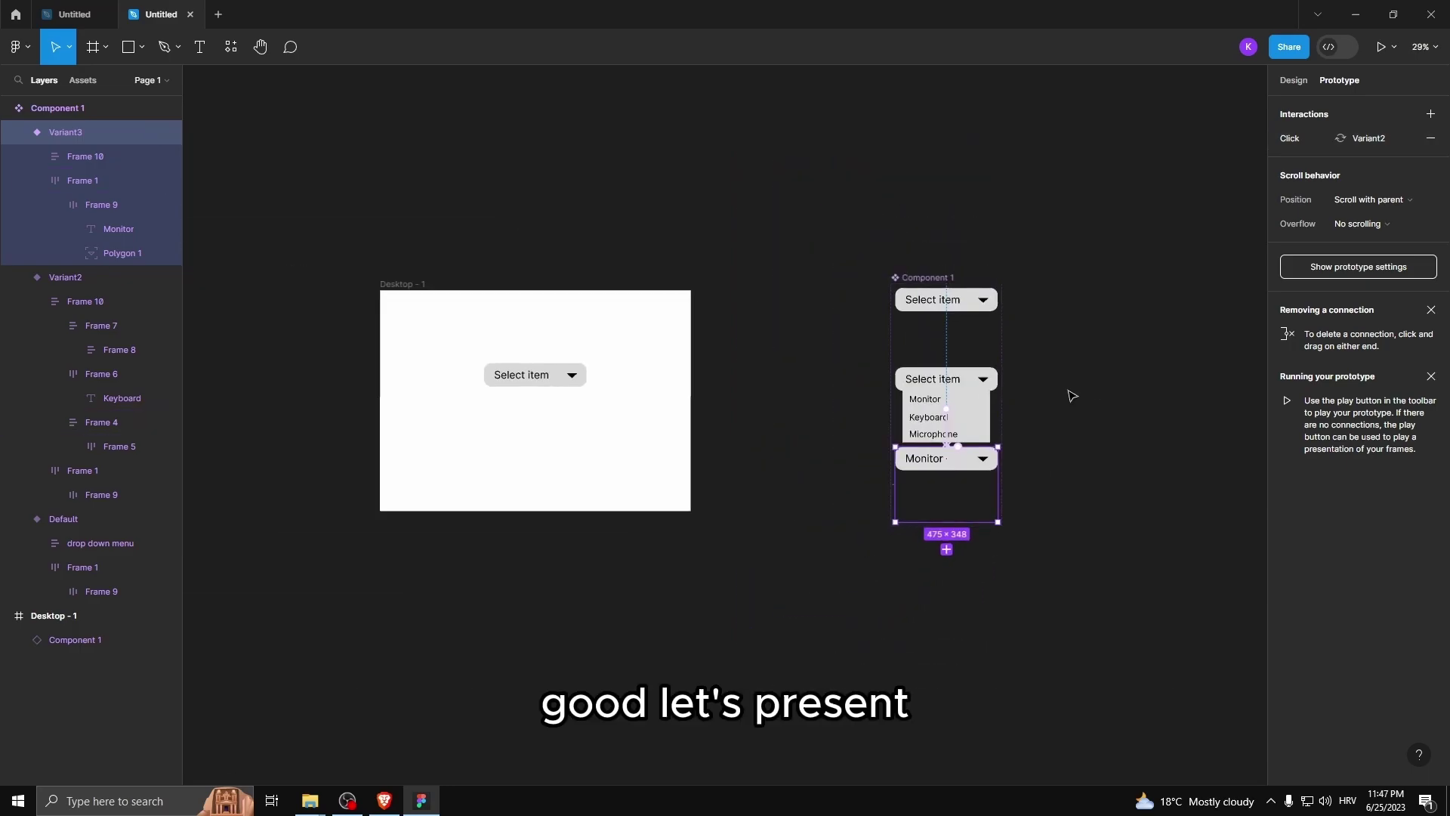
In presentation, pick Monitor from the dropdown and reopen the list, then return to the editor
click(1381, 47)
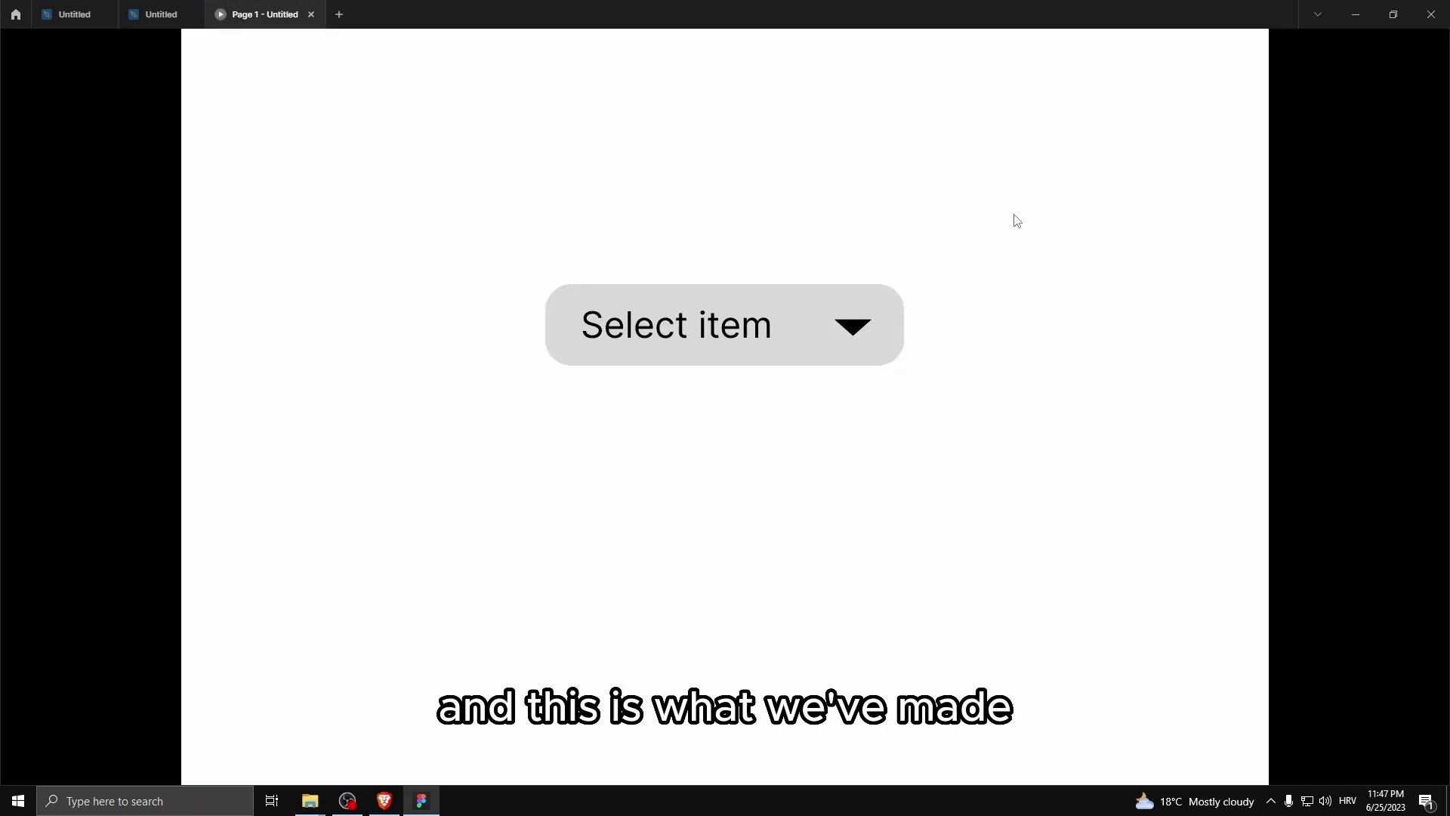
click(728, 317)
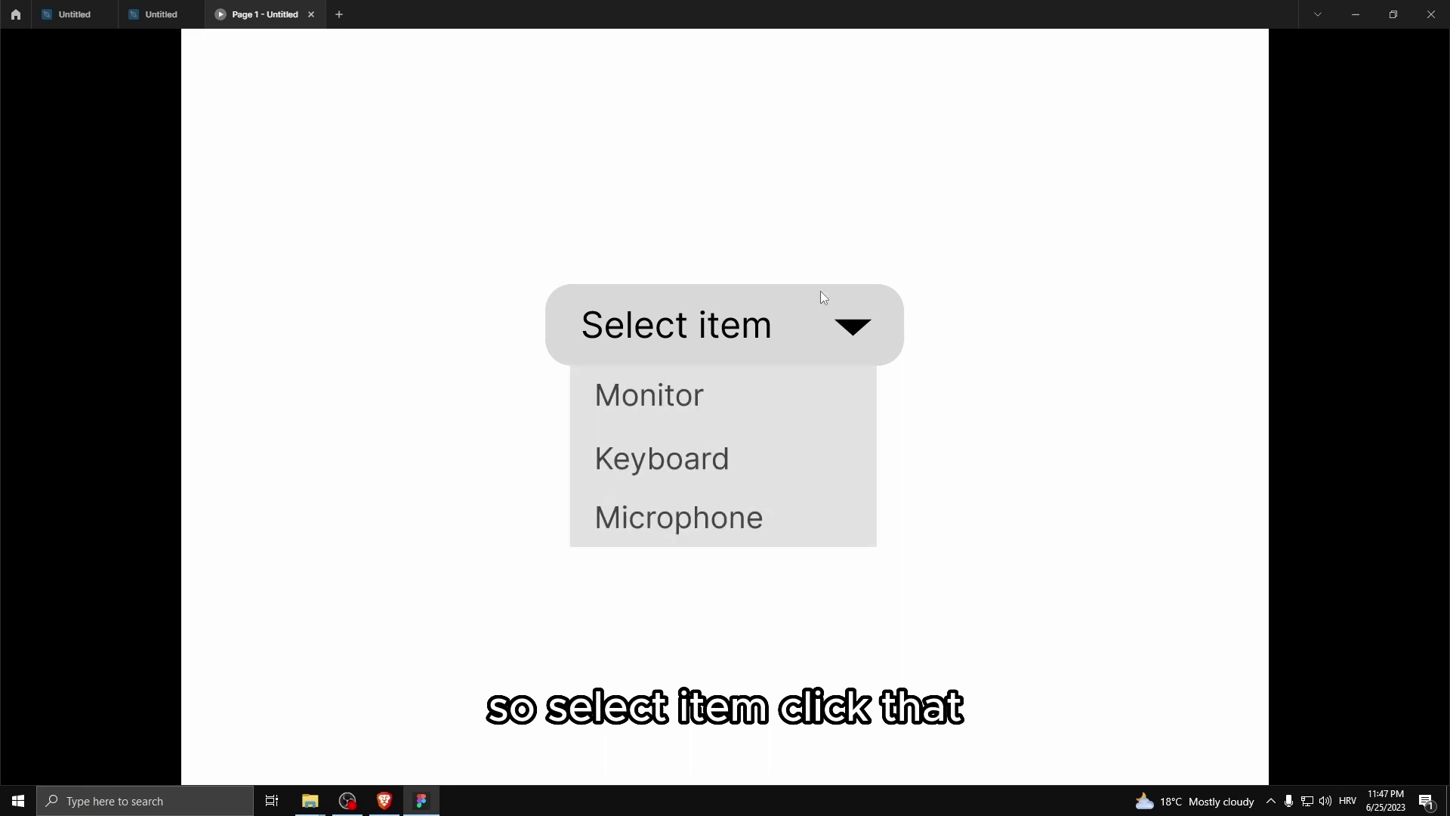
click(695, 398)
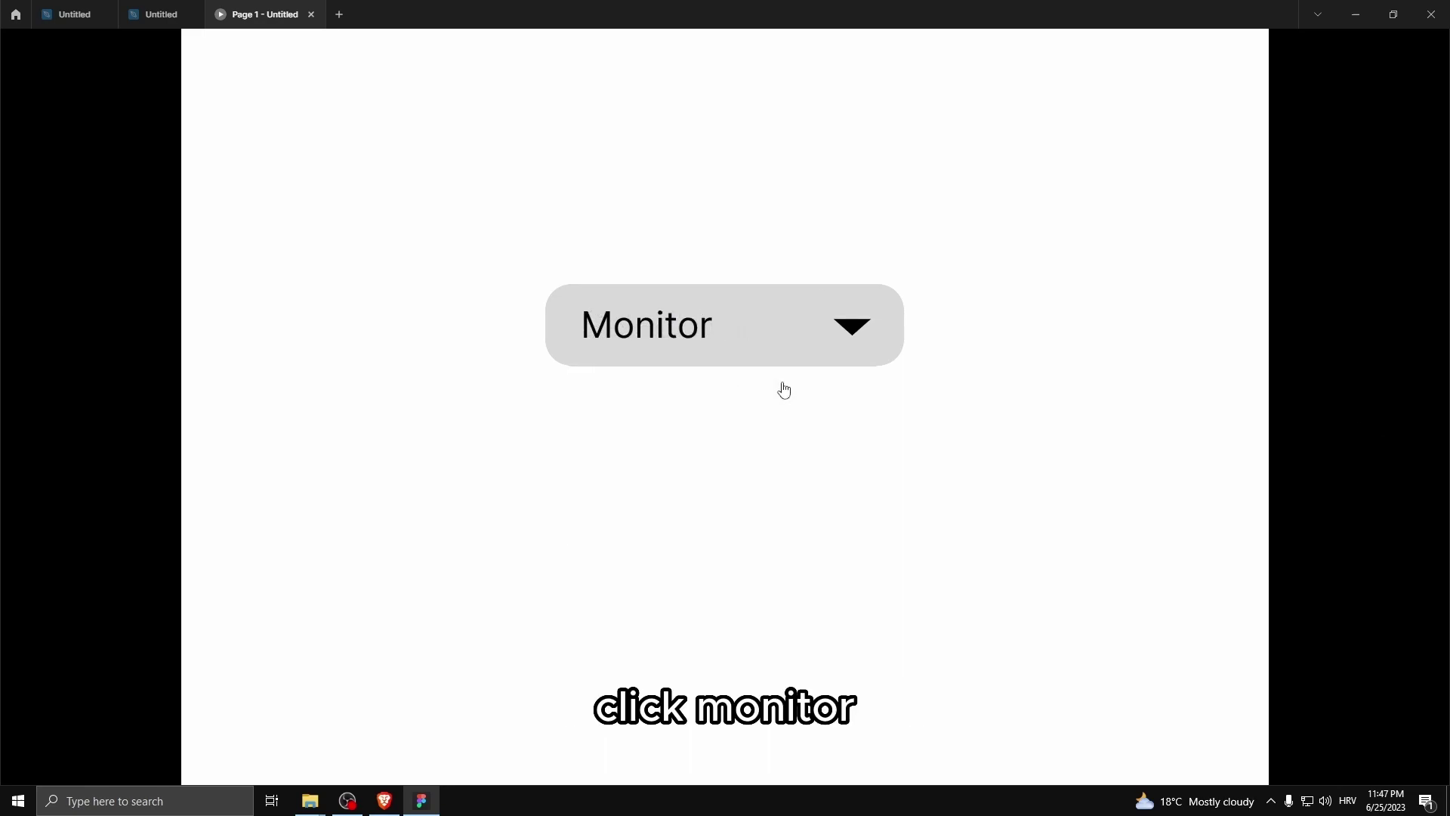
click(768, 316)
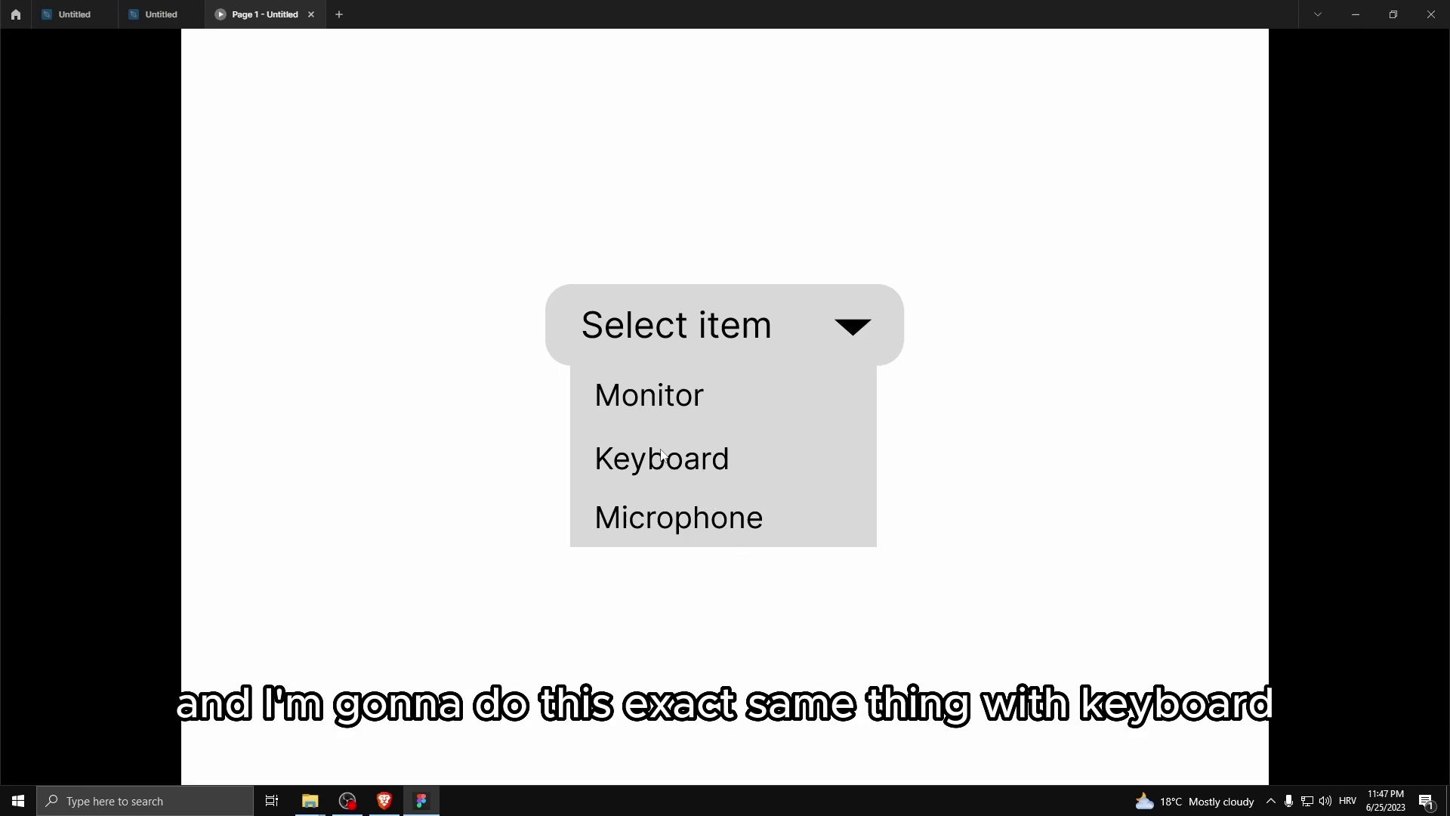
click(161, 15)
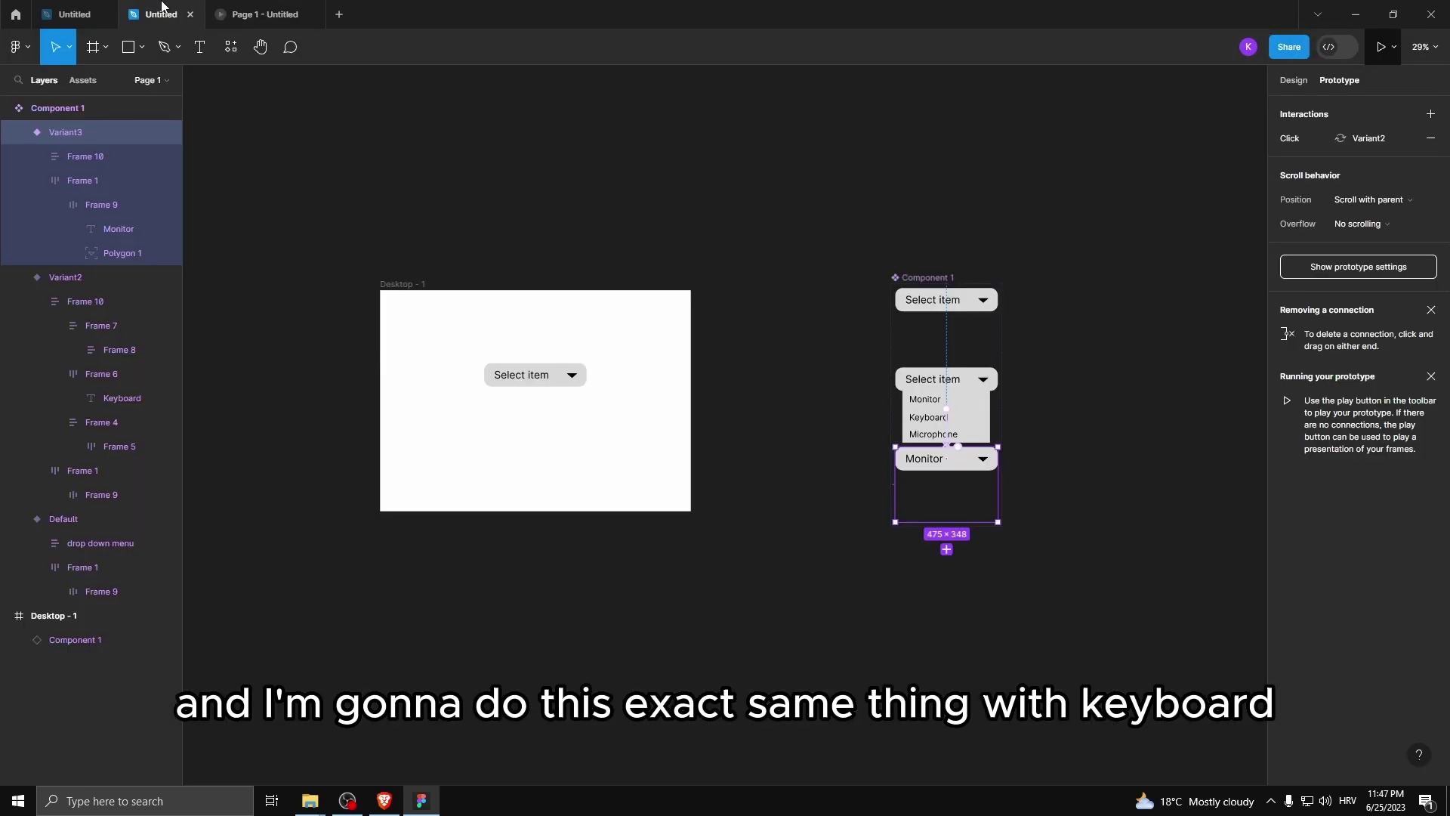
Link the Keyboard and Microphone list items to their Keyboard and Microphone variants
click(823, 434)
scroll(783, 456, down, 2)
scroll(1004, 456, up, 5)
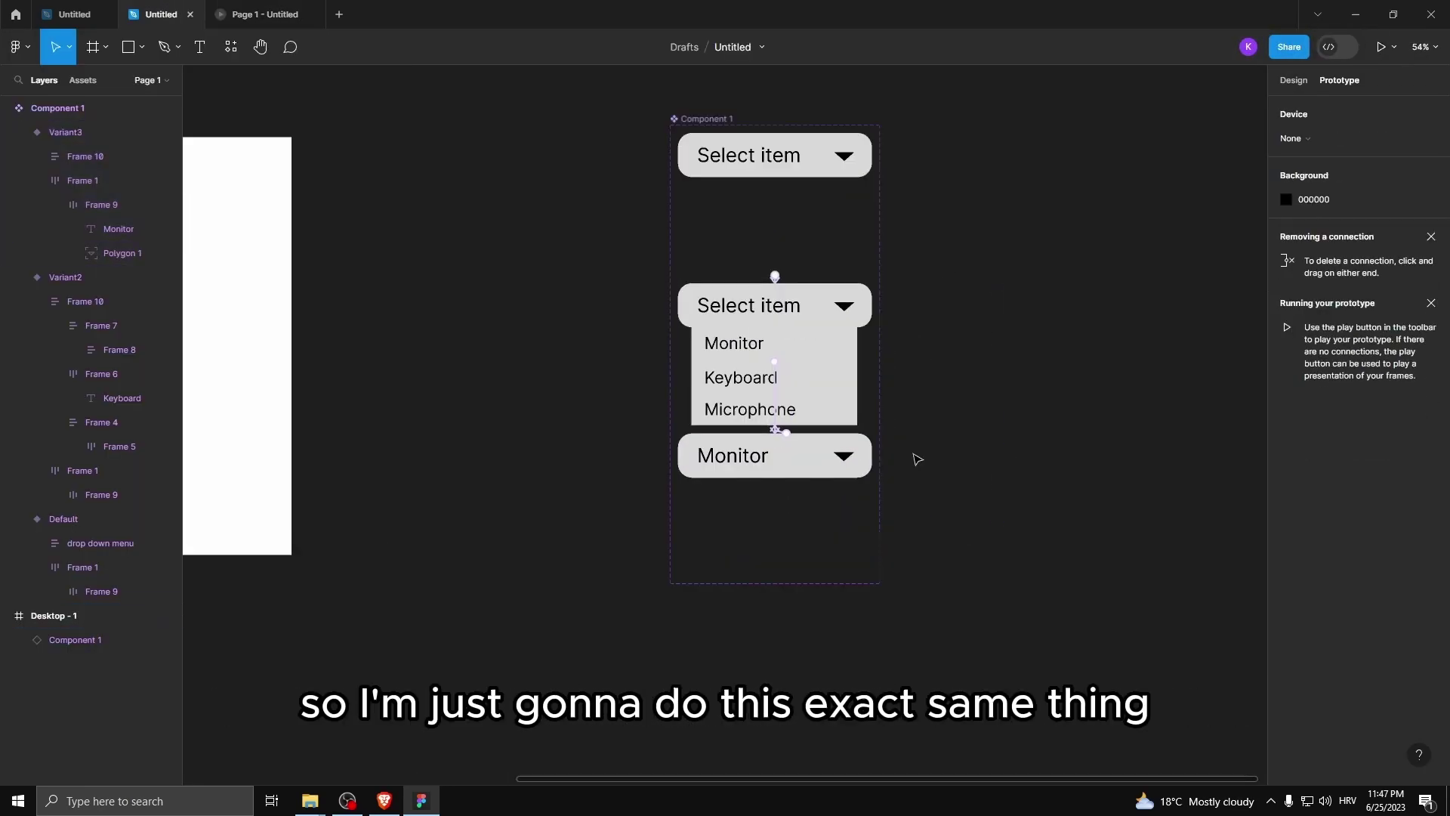
scroll(482, 440, down, 3)
scroll(750, 365, up, 1)
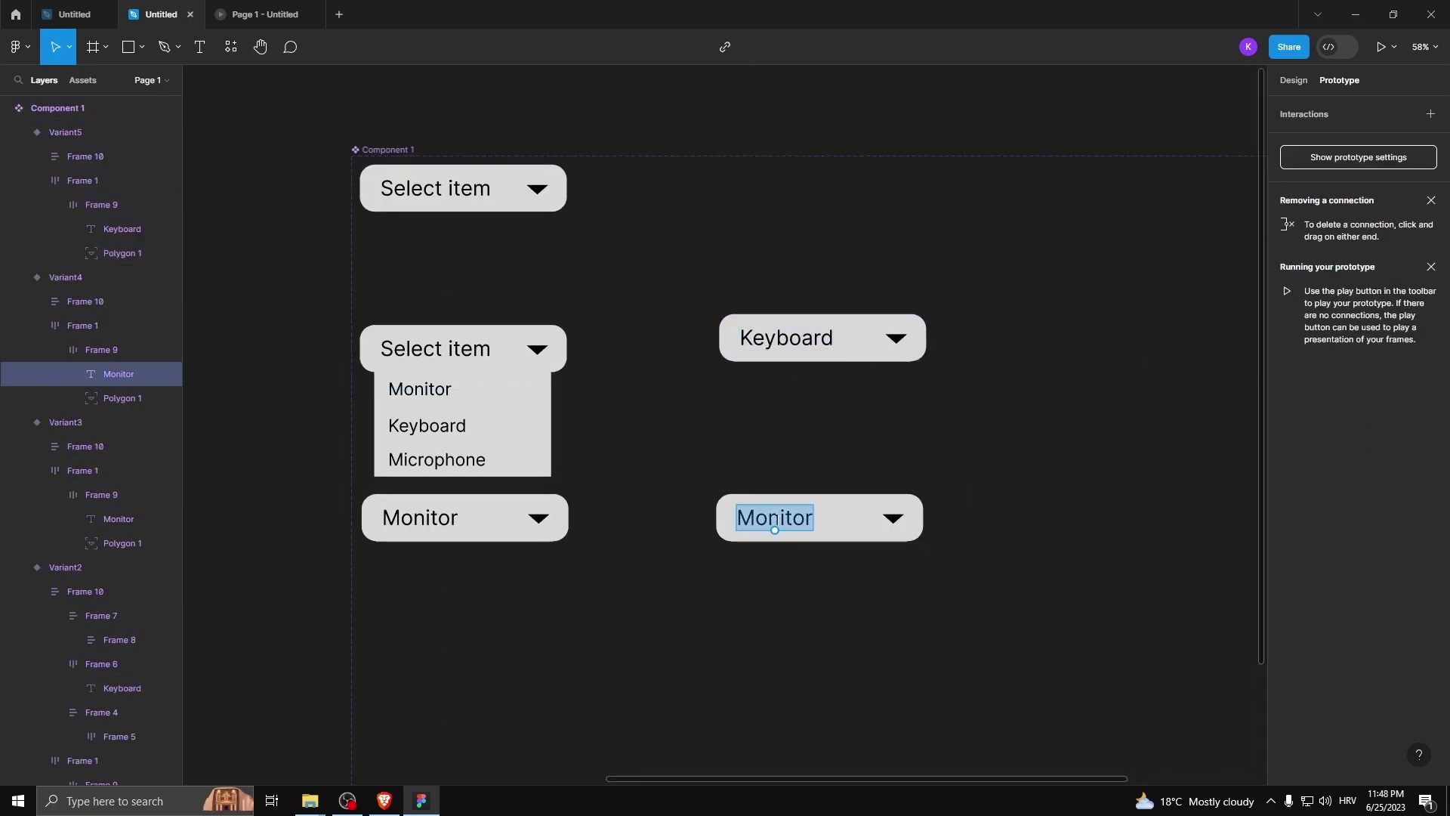
text(Microphone)
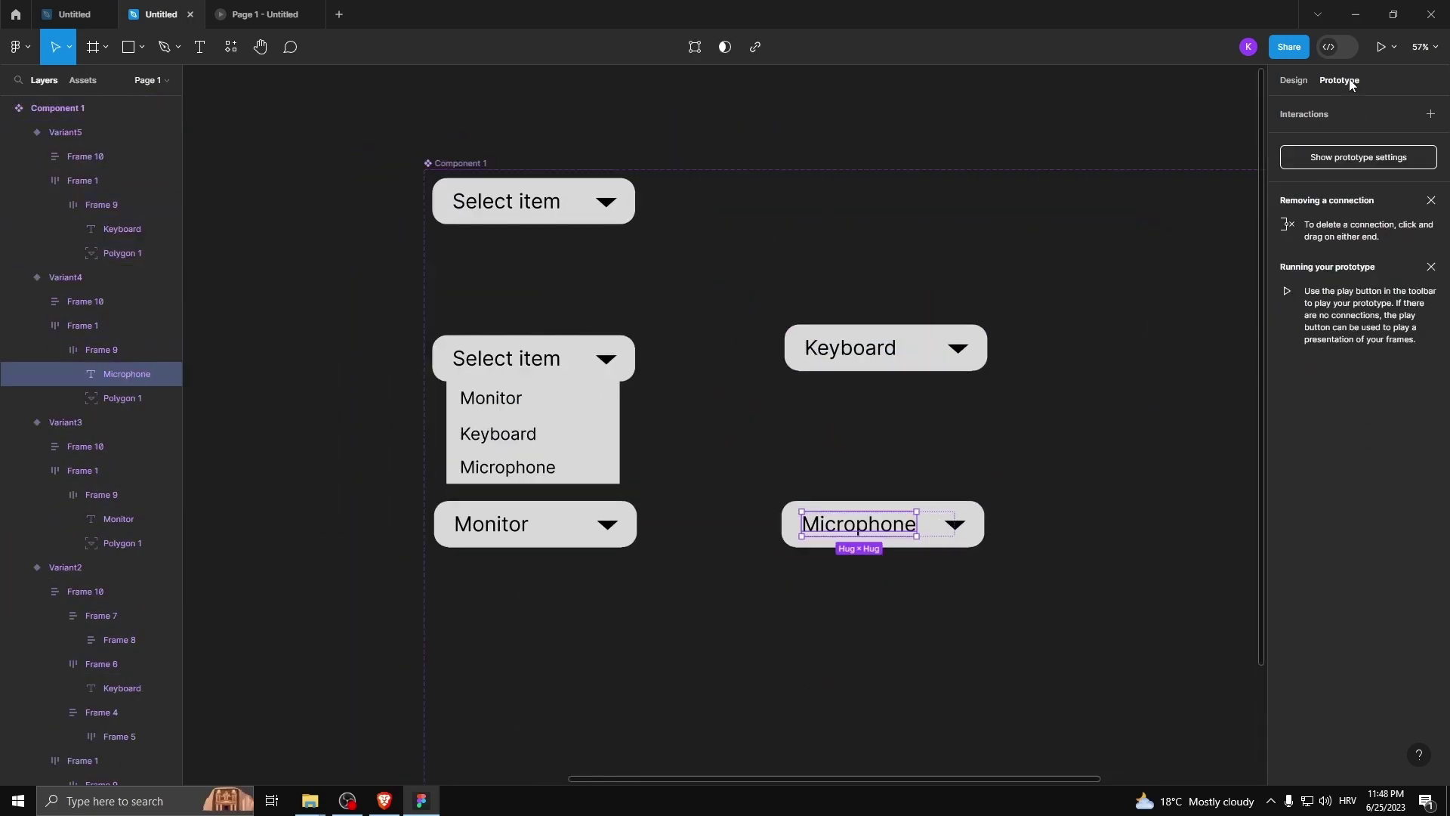
drag(620, 433, 790, 393)
drag(619, 466, 836, 537)
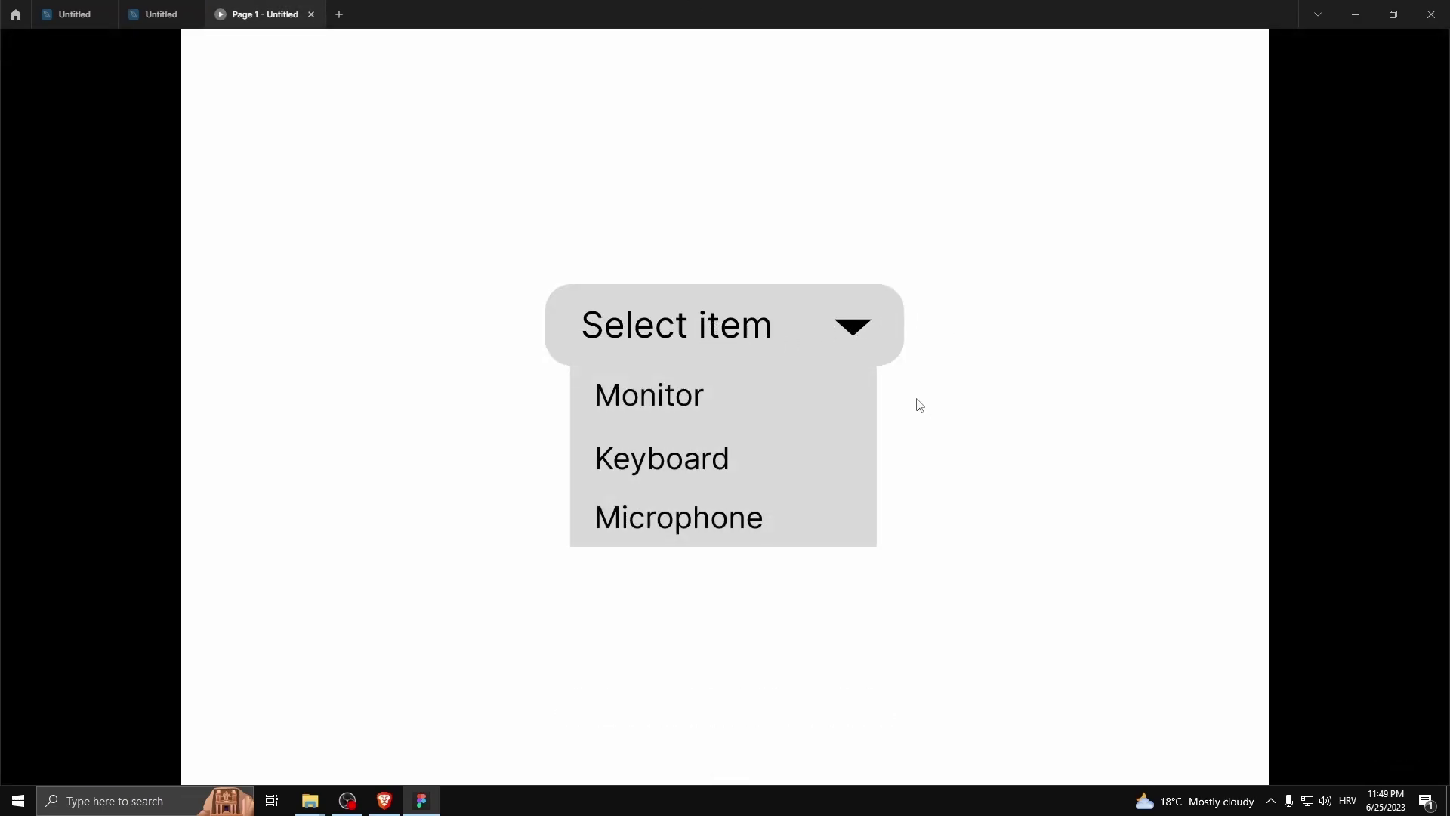
Flip the open-dropdown variant's header arrow vertically so it points up
click(161, 14)
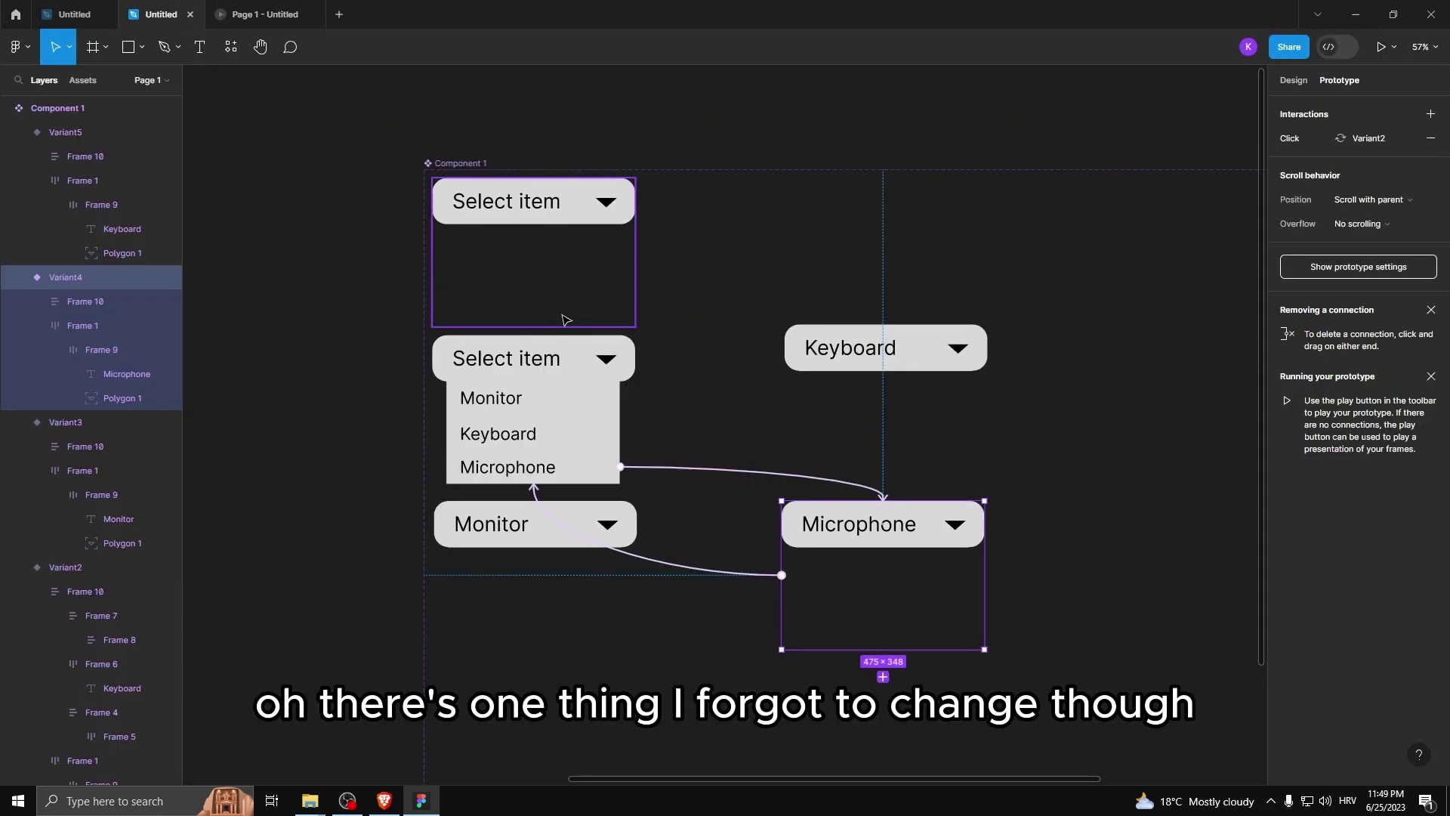
click(578, 358)
scroll(577, 358, up, 4)
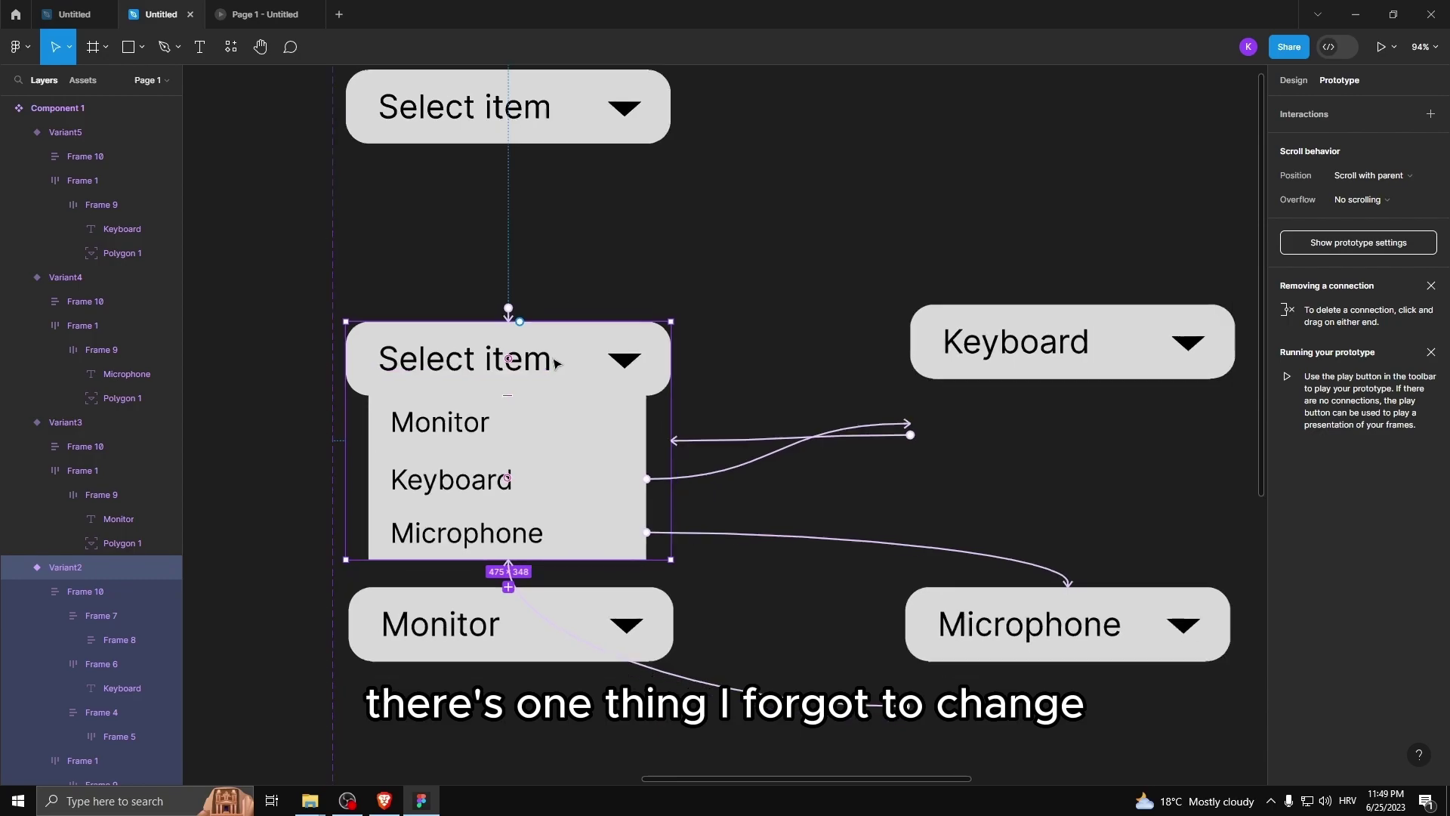
click(631, 368)
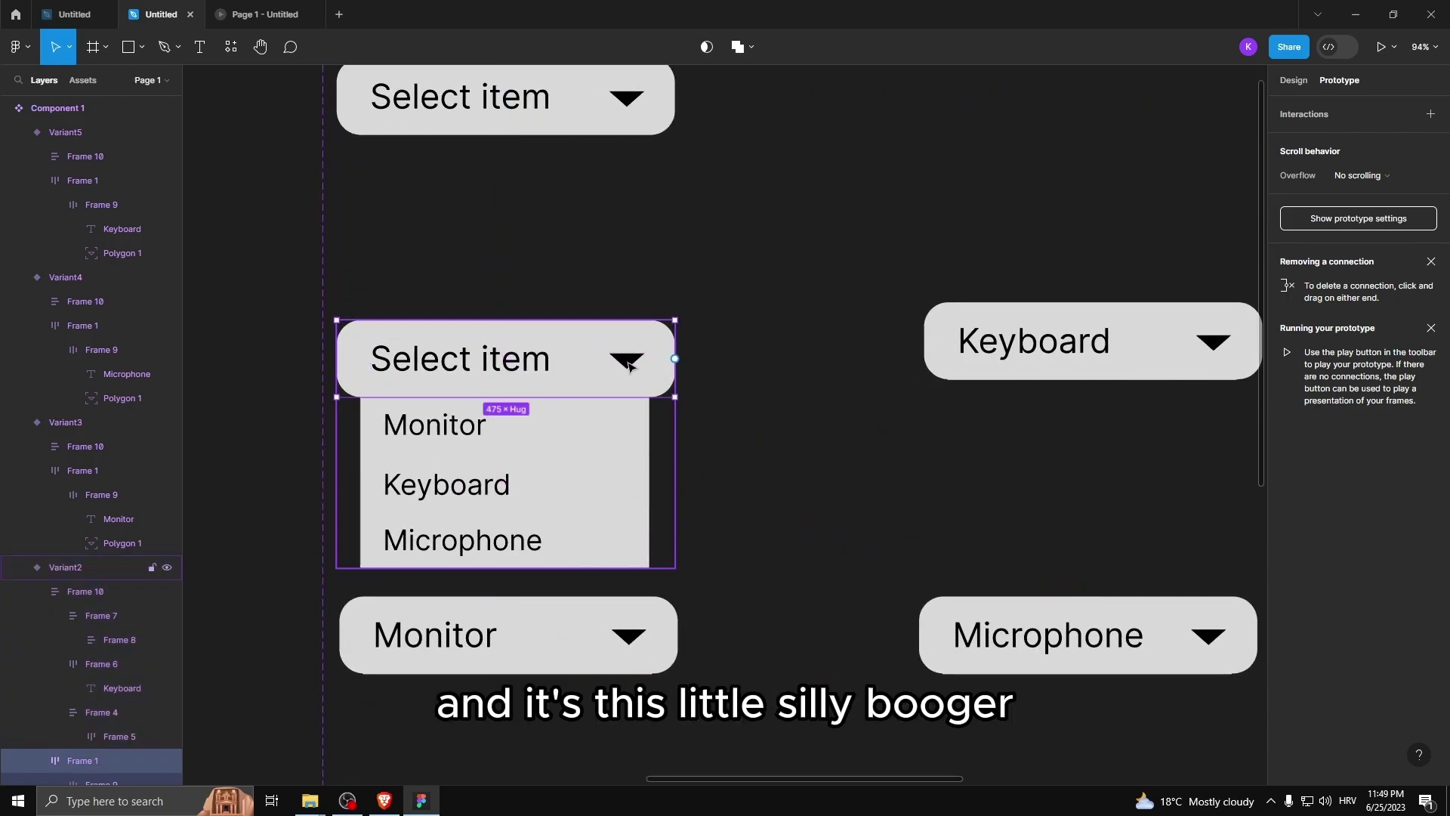
double_click(629, 367)
double_click(627, 368)
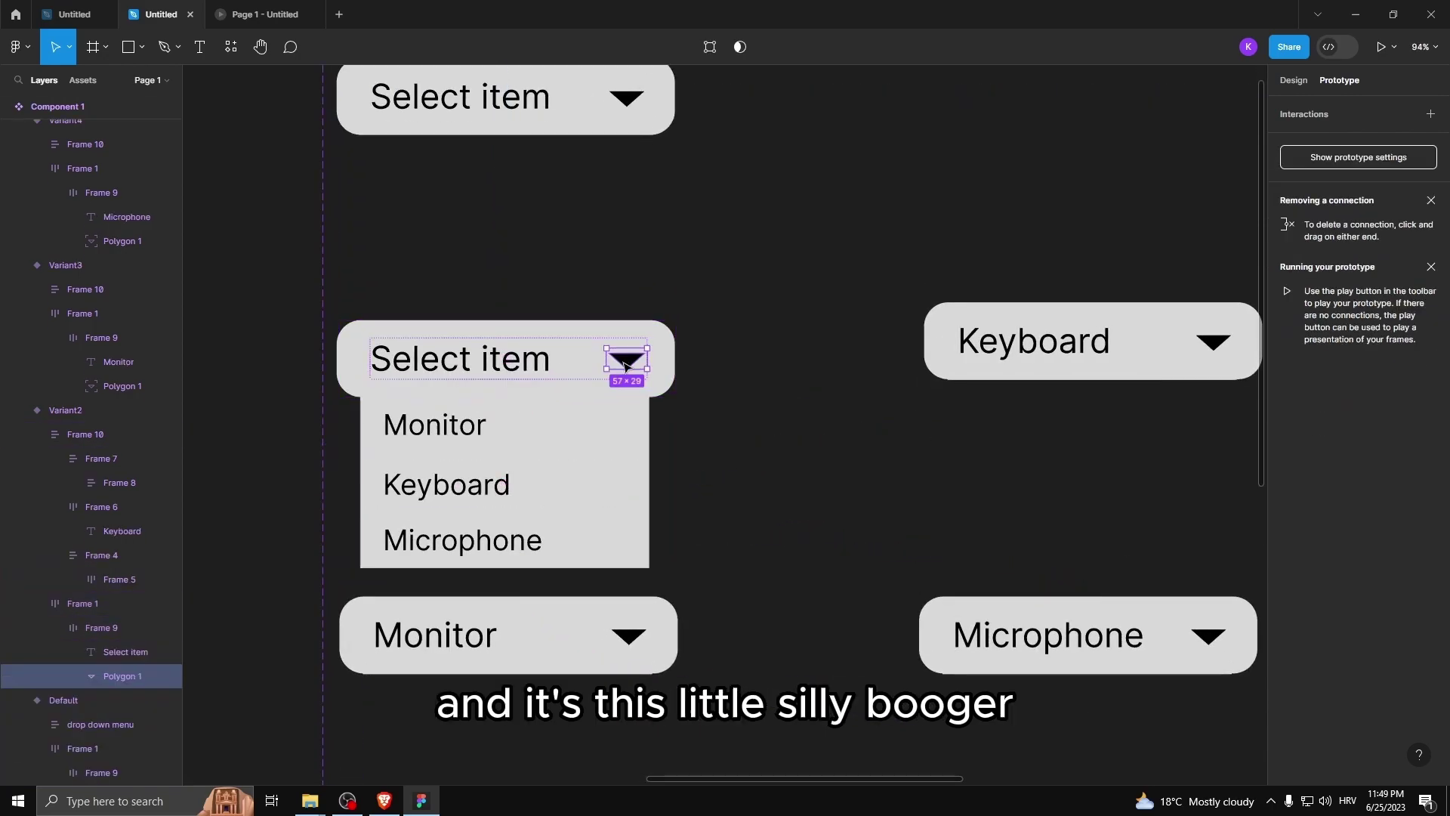
right_click(628, 367)
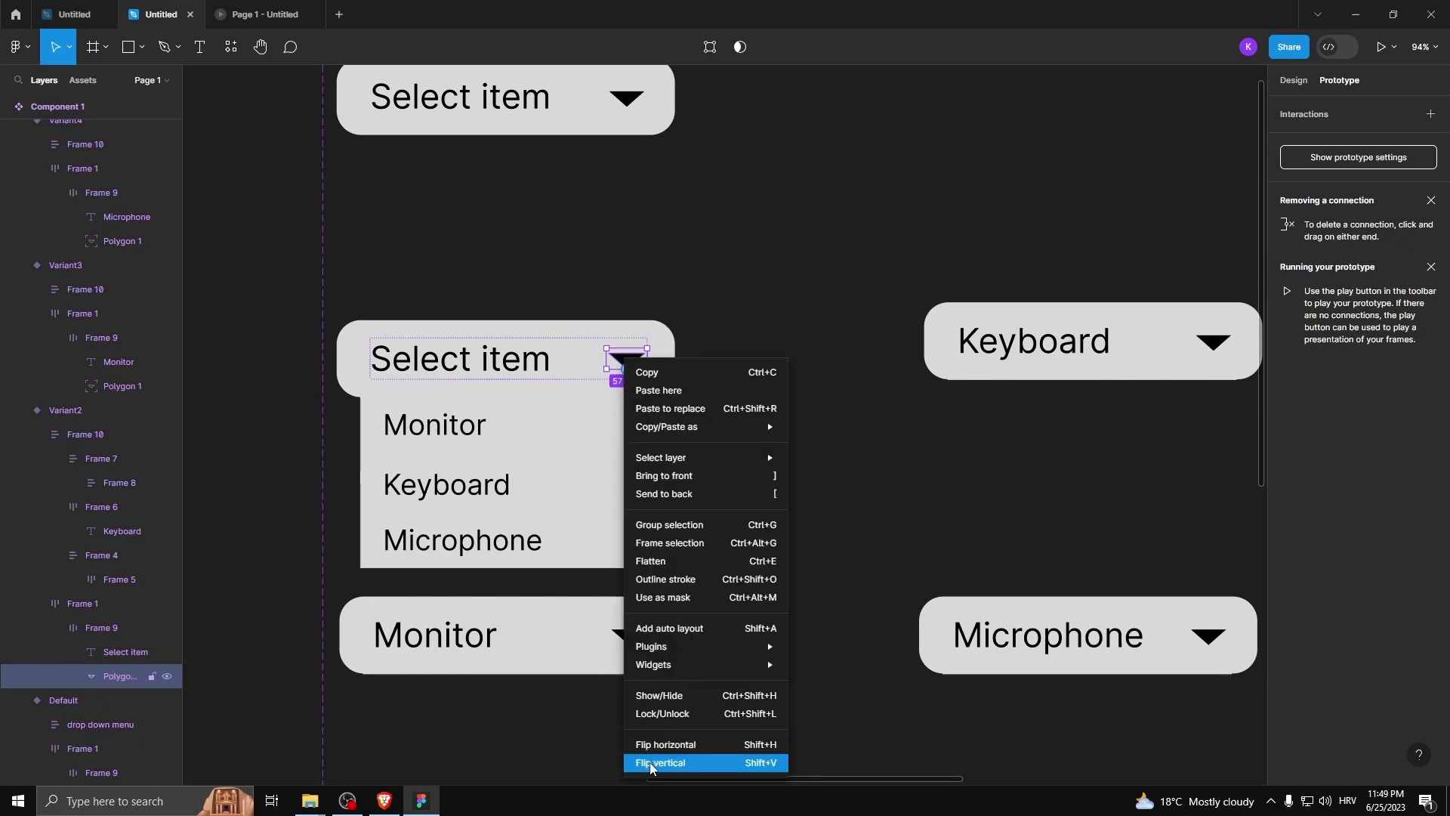
click(678, 762)
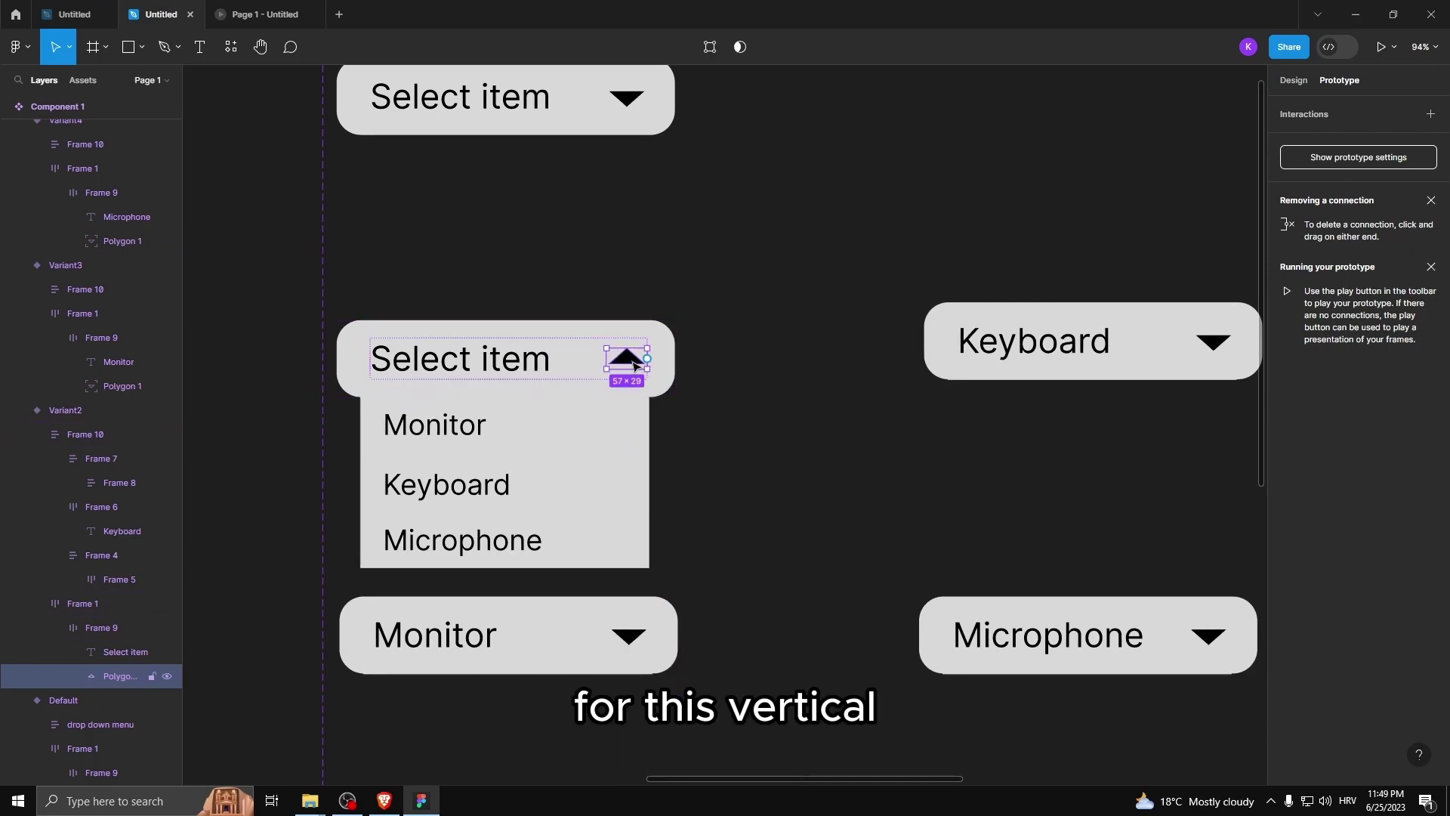
scroll(736, 408, down, 3)
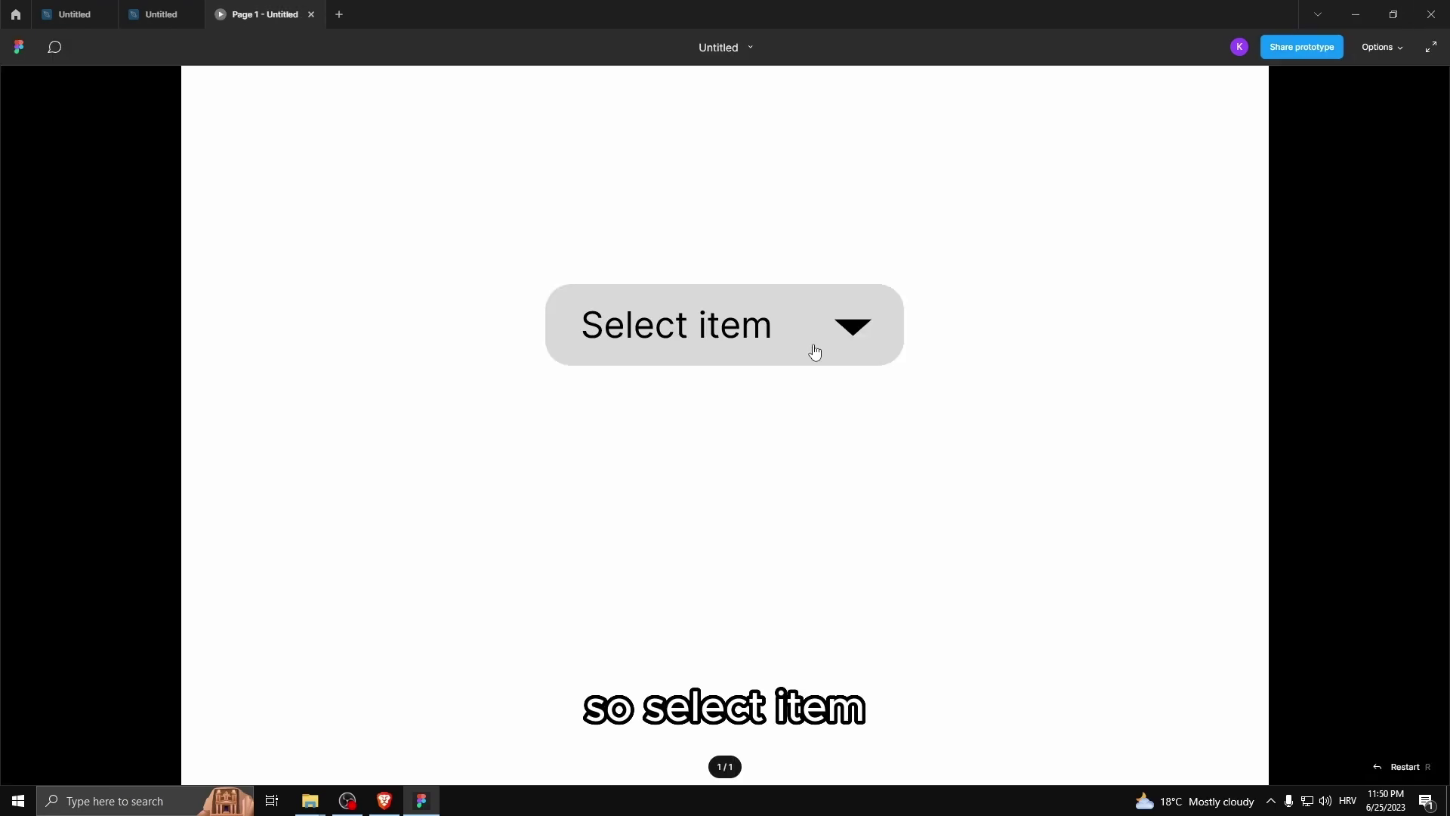
Test the prototype by picking Keyboard, then Monitor, then Microphone from the reopened list
click(812, 347)
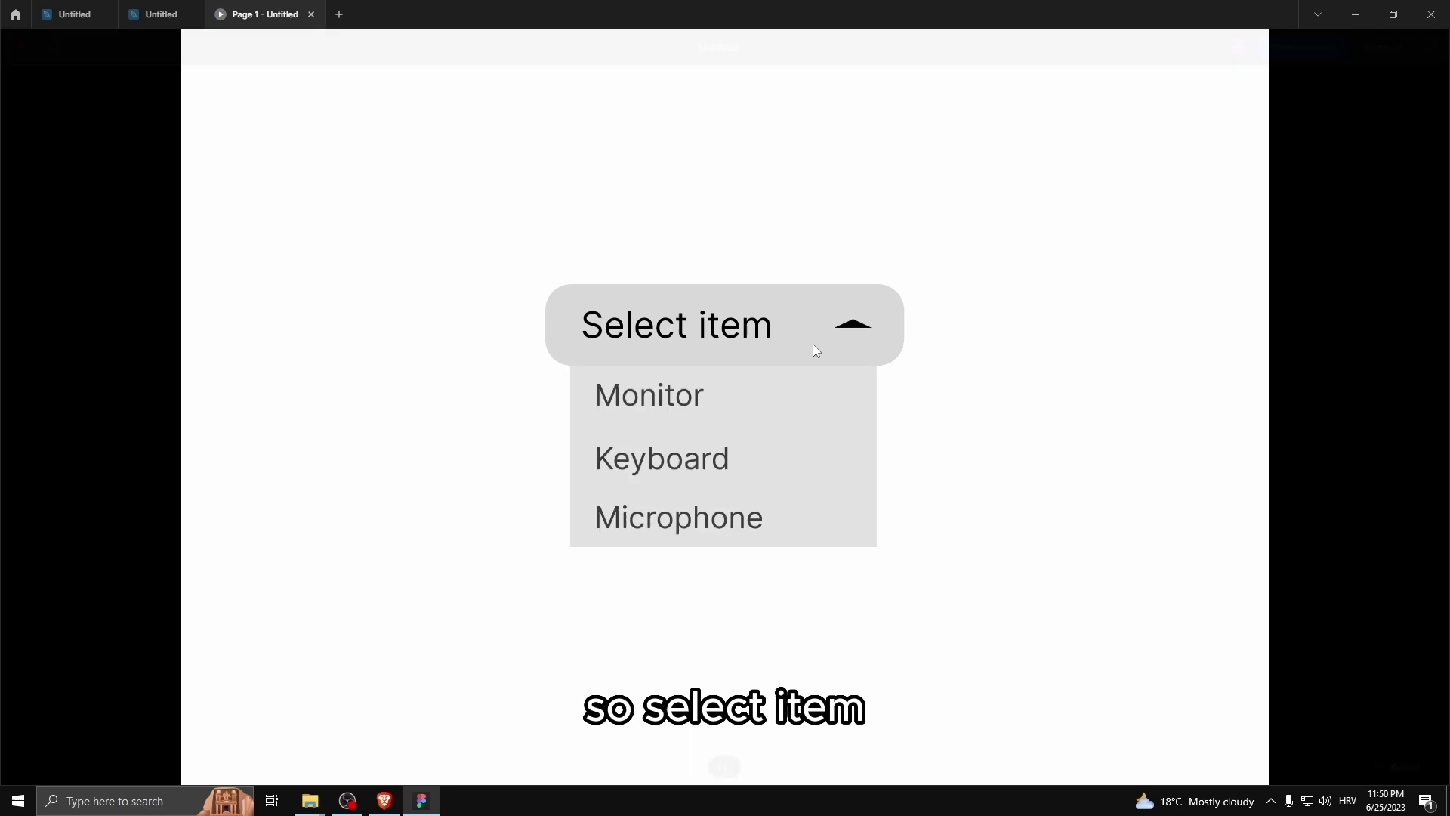
click(678, 465)
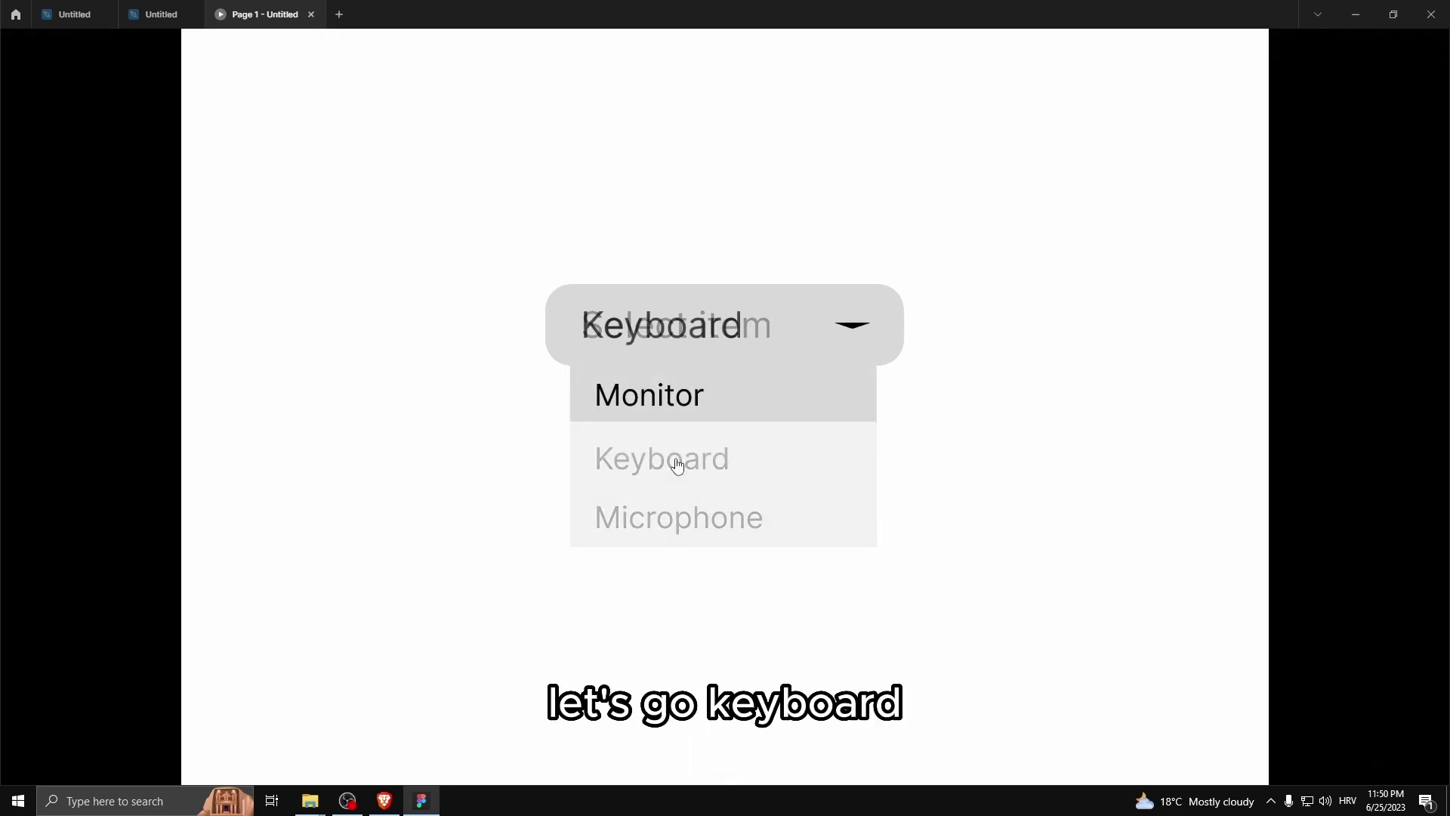
click(825, 328)
click(703, 400)
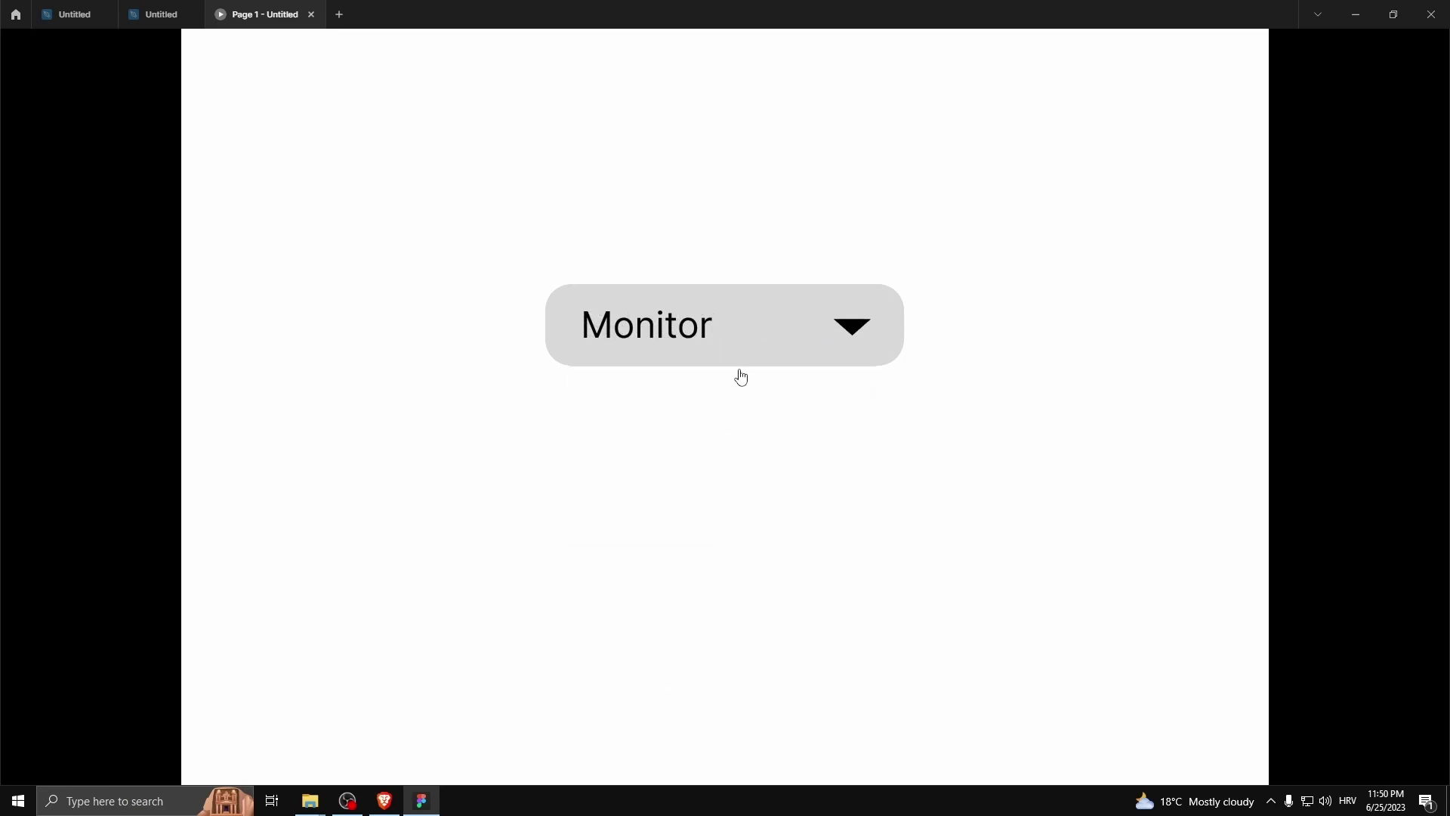
click(741, 374)
click(703, 512)
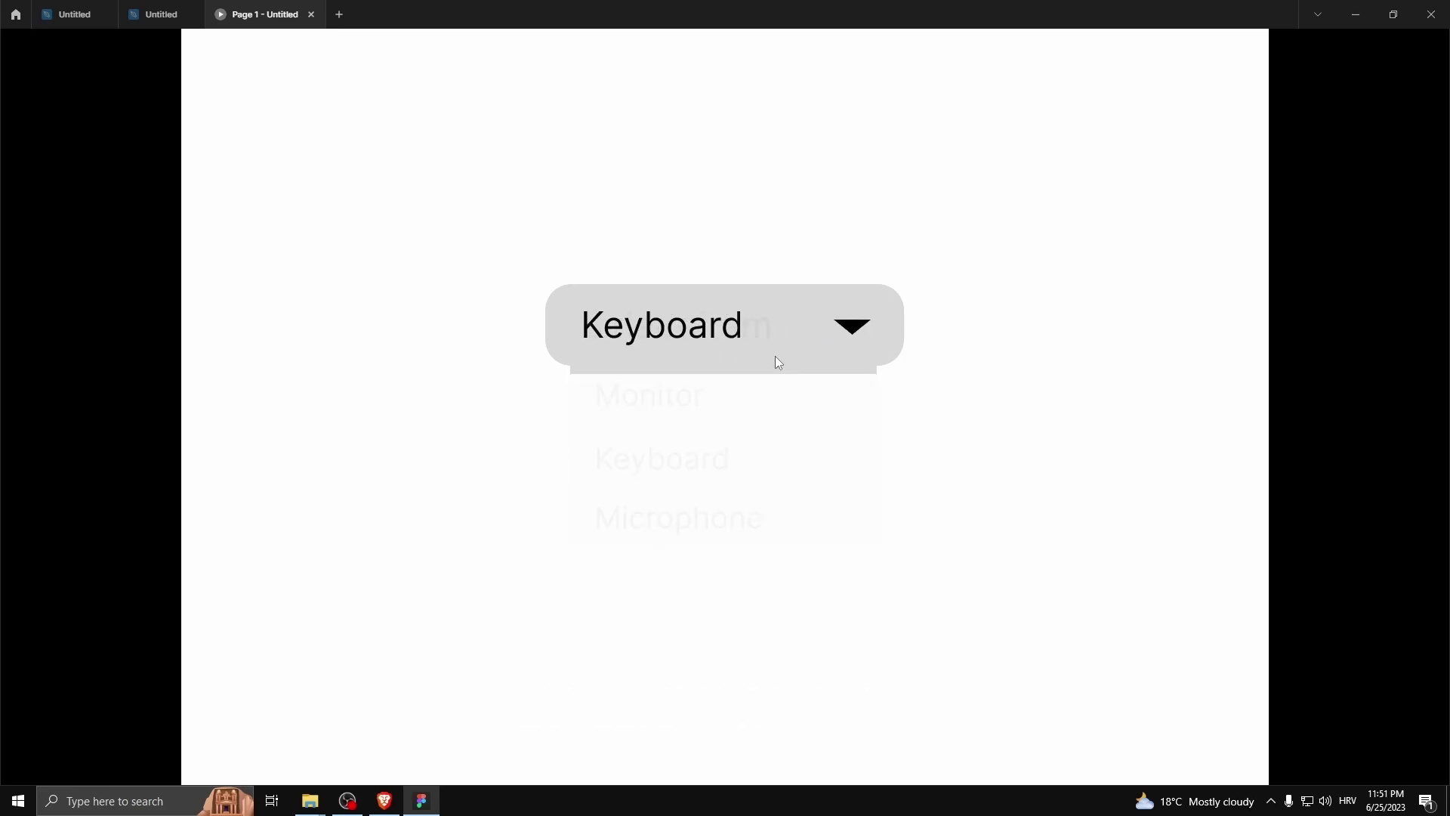
click(777, 358)
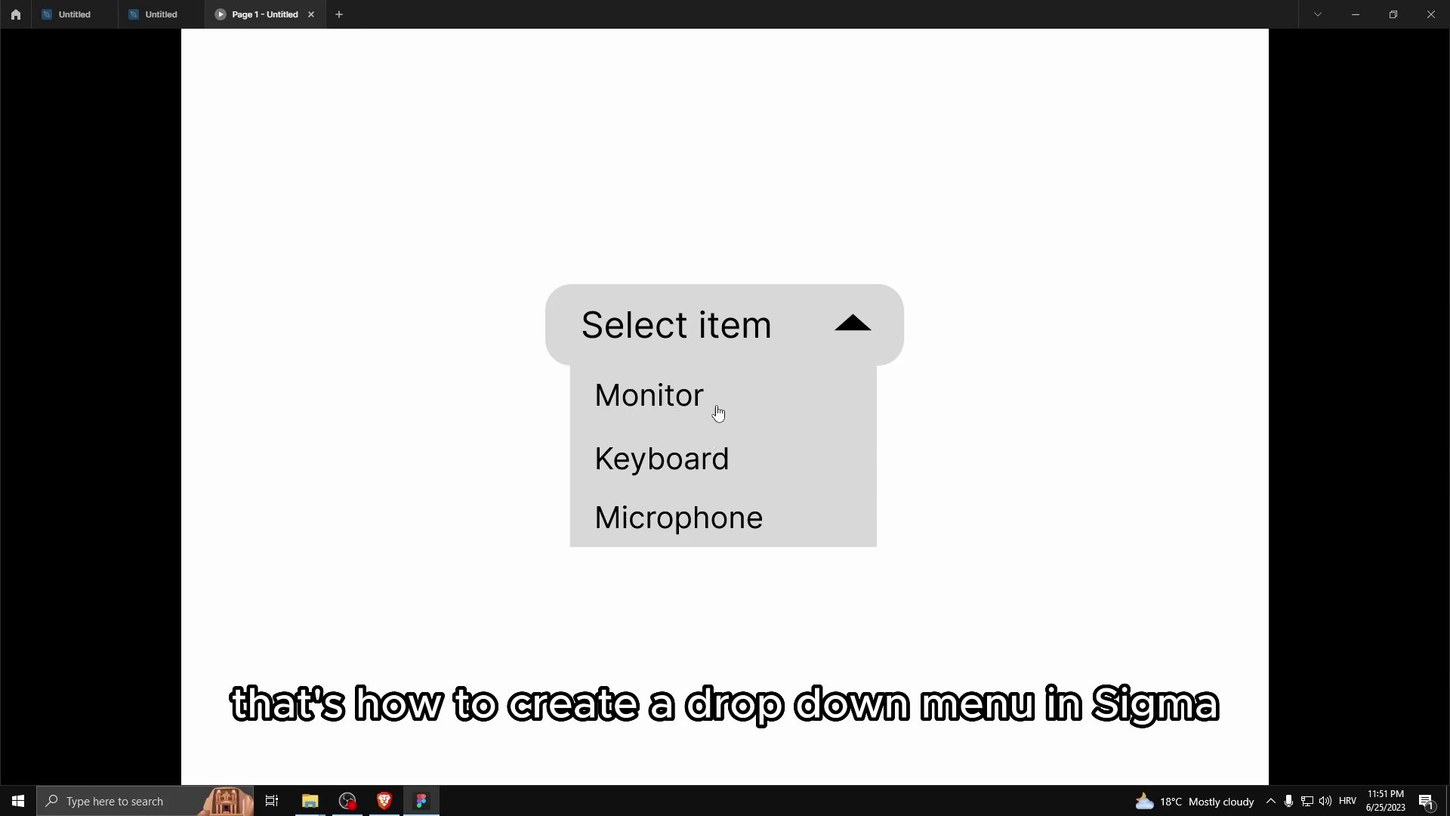
click(700, 513)
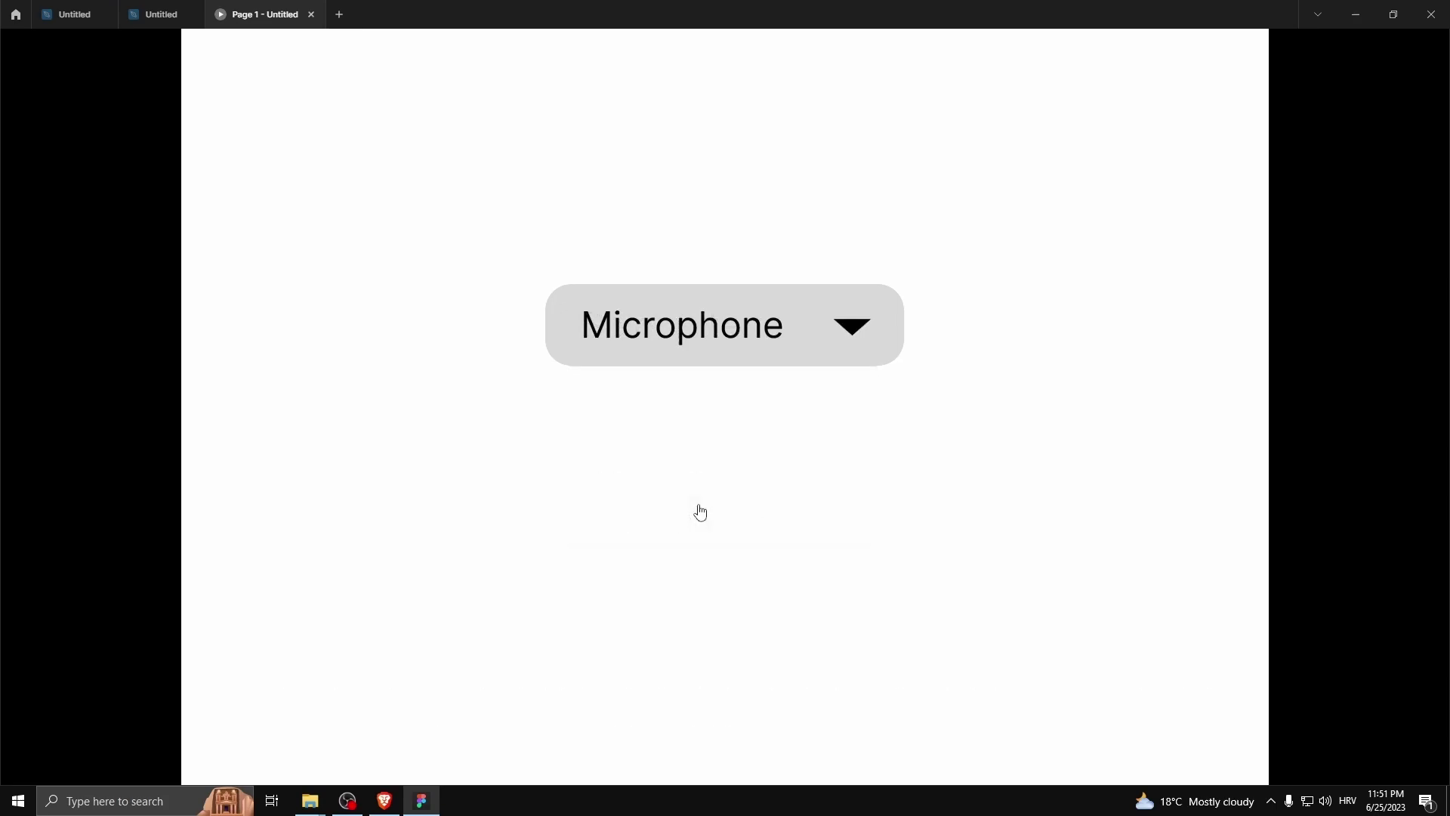